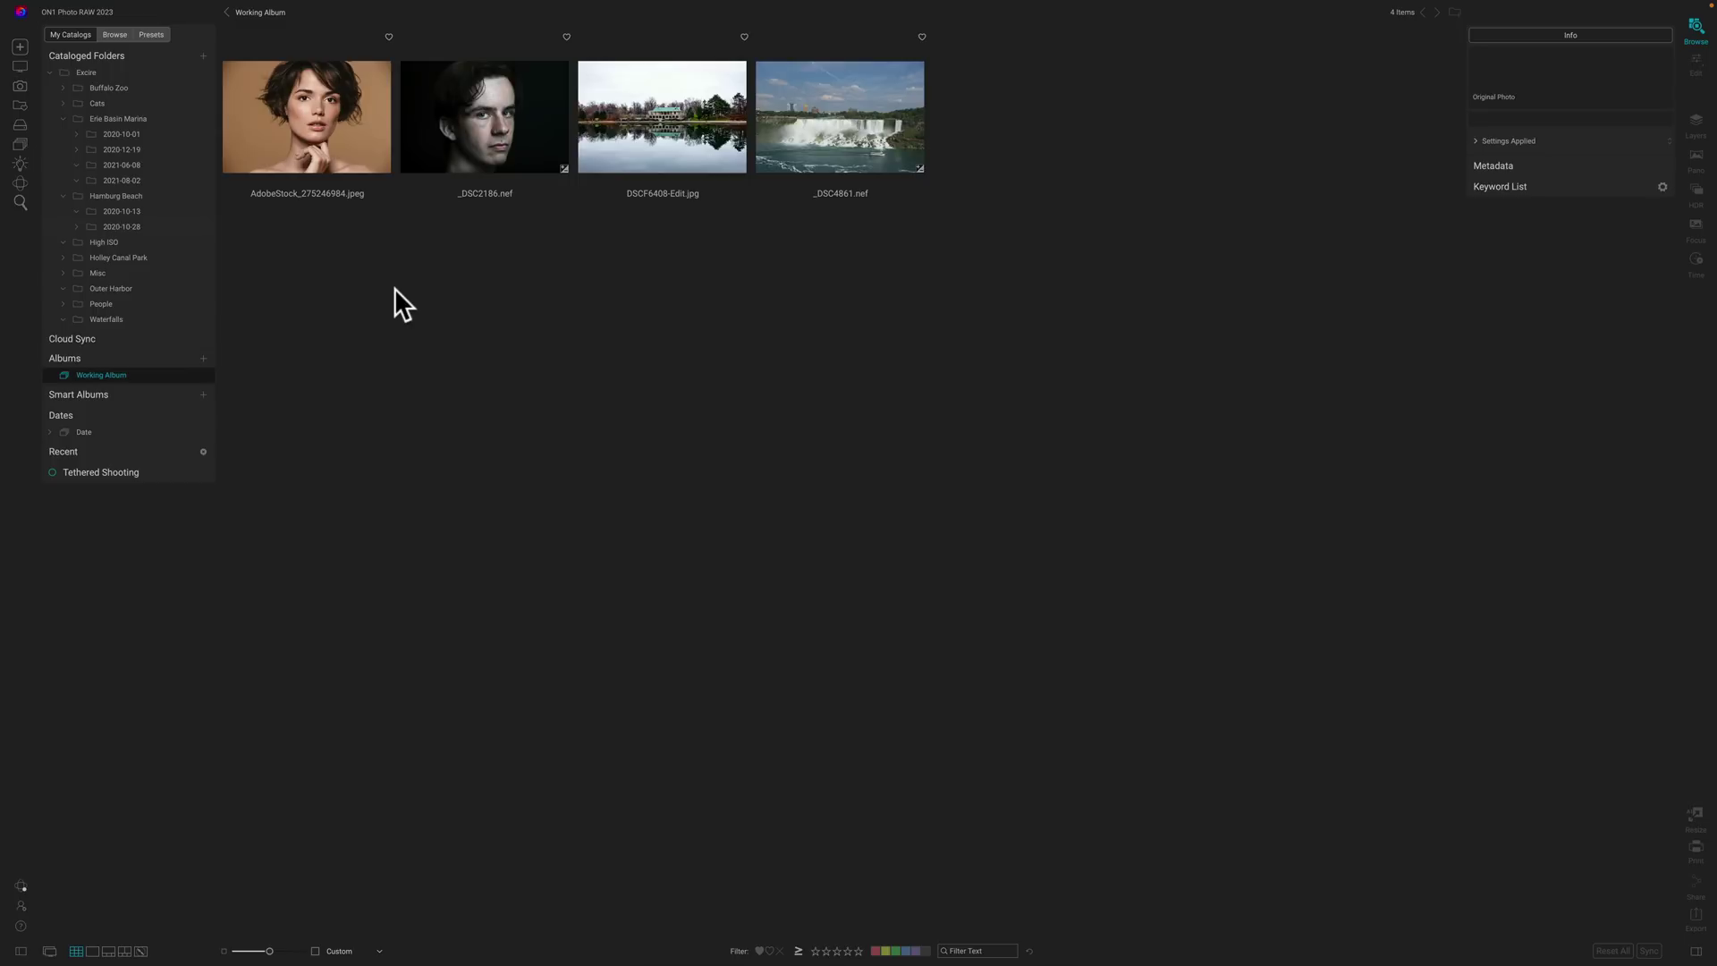
- Open AdobeStock_275246984.jpeg from the Working Album for editing
{"action": "mouse_move", "coordinate": [306, 181]}
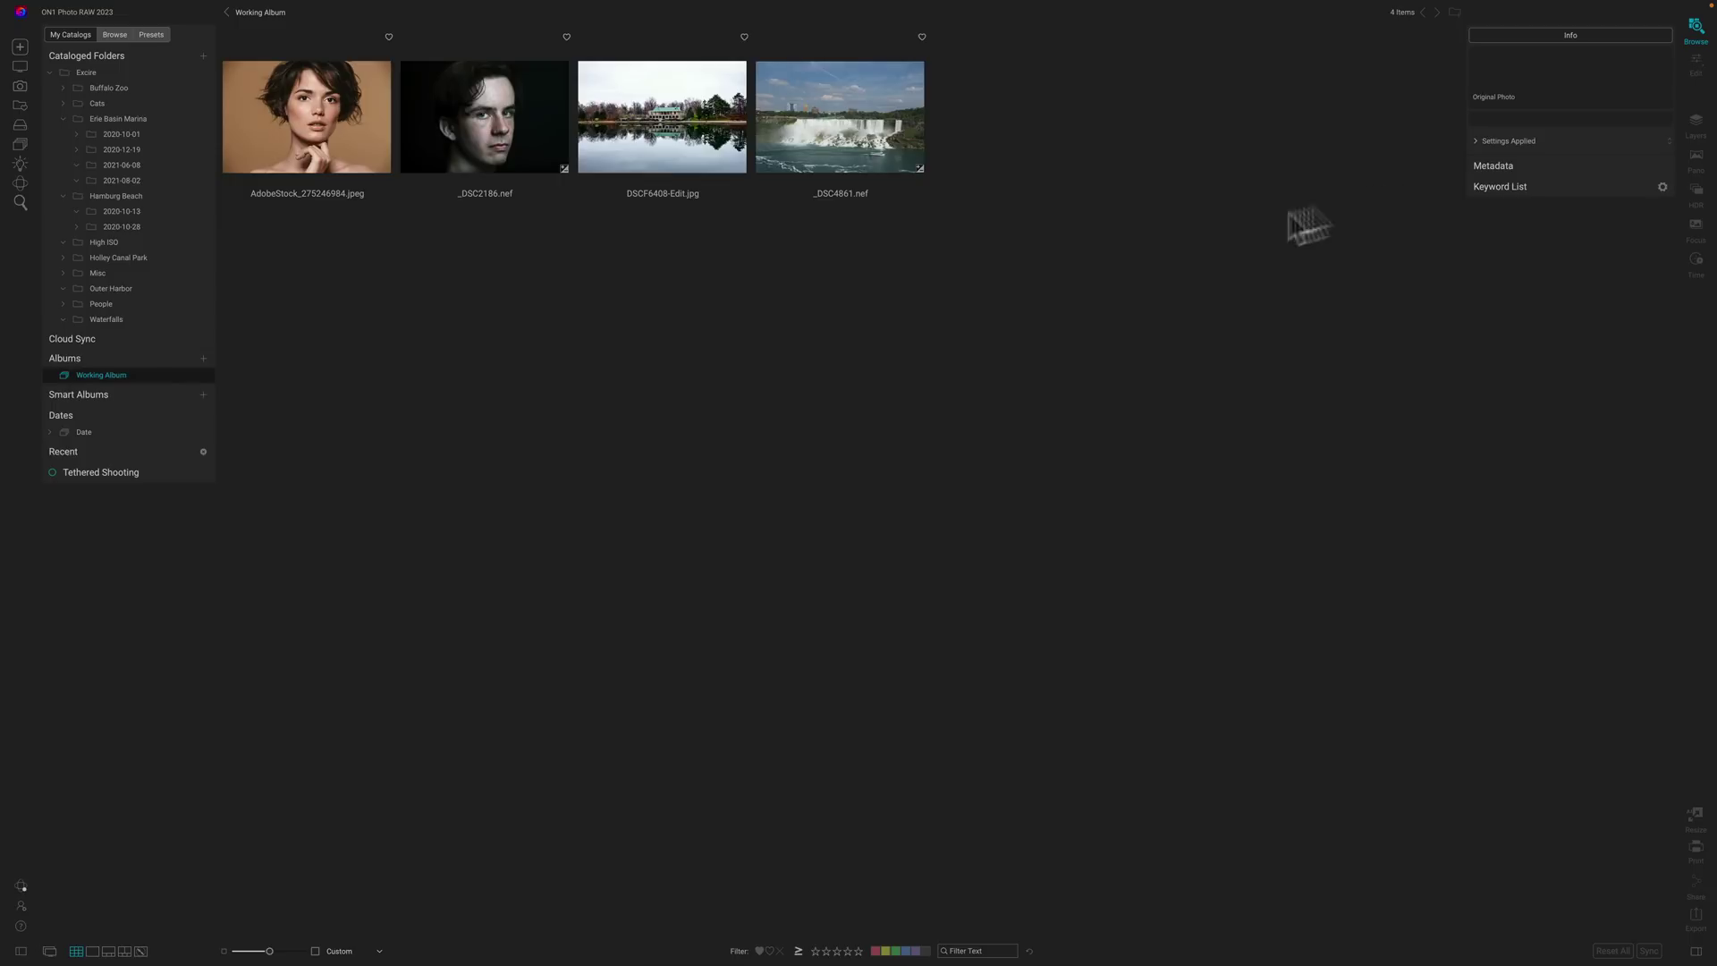
{"action": "mouse_move", "coordinate": [578, 90]}
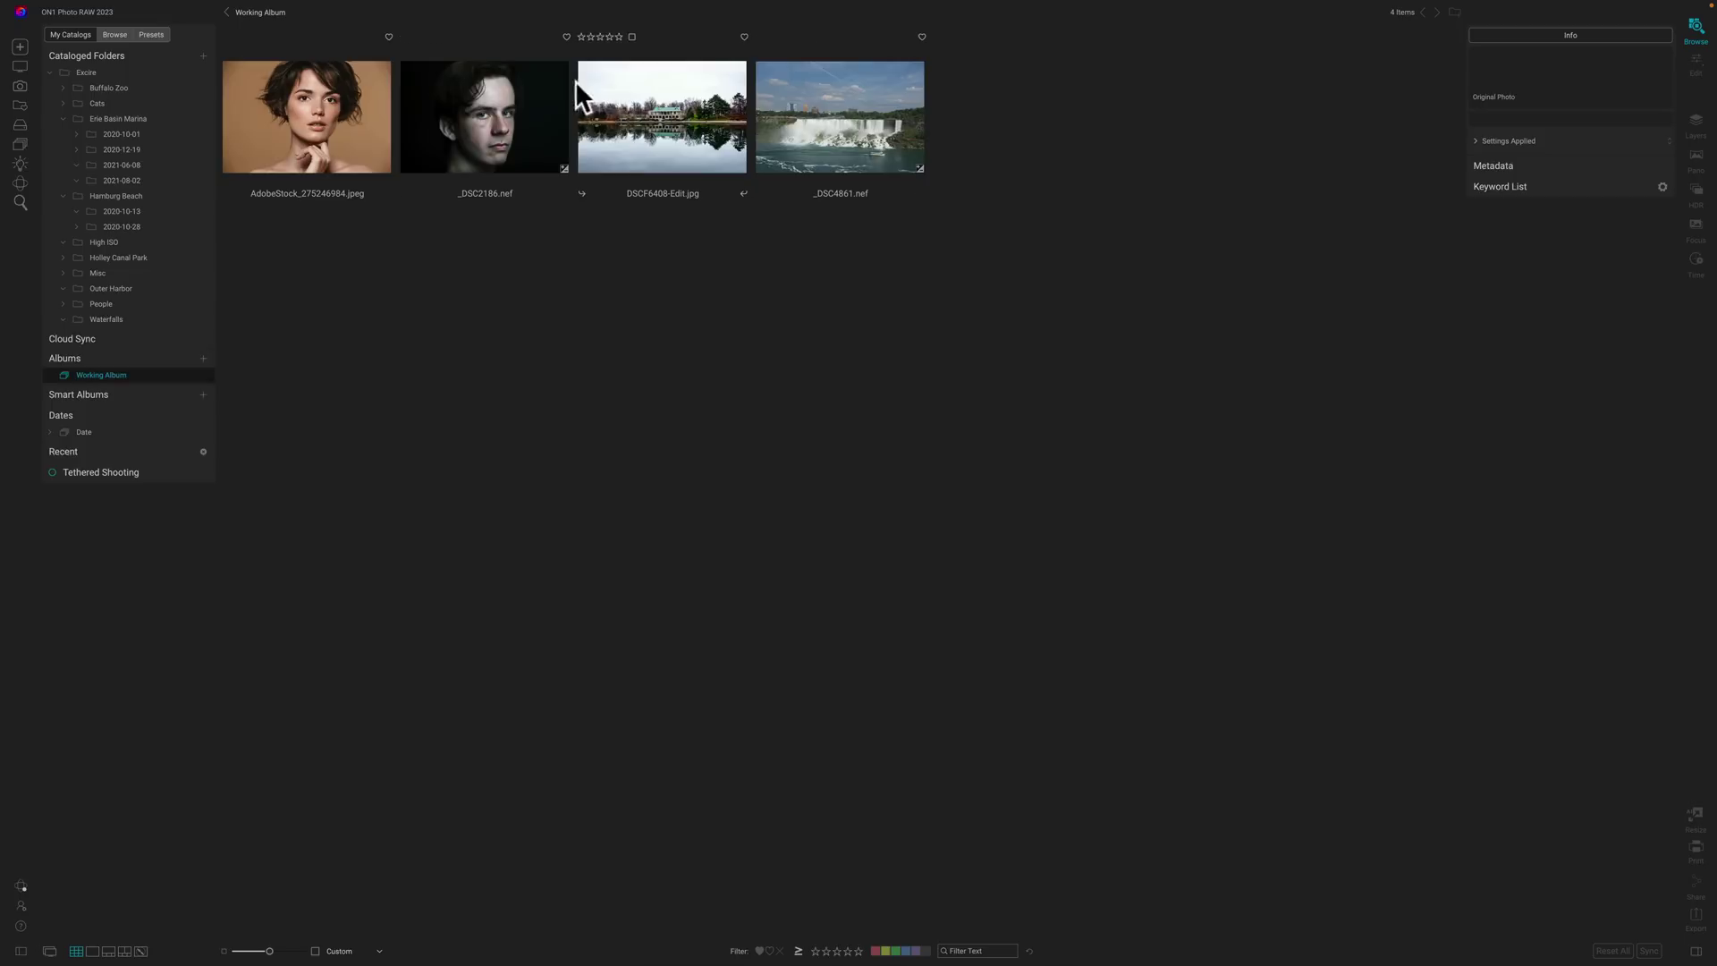
{"action": "left_click", "coordinate": [329, 132]}
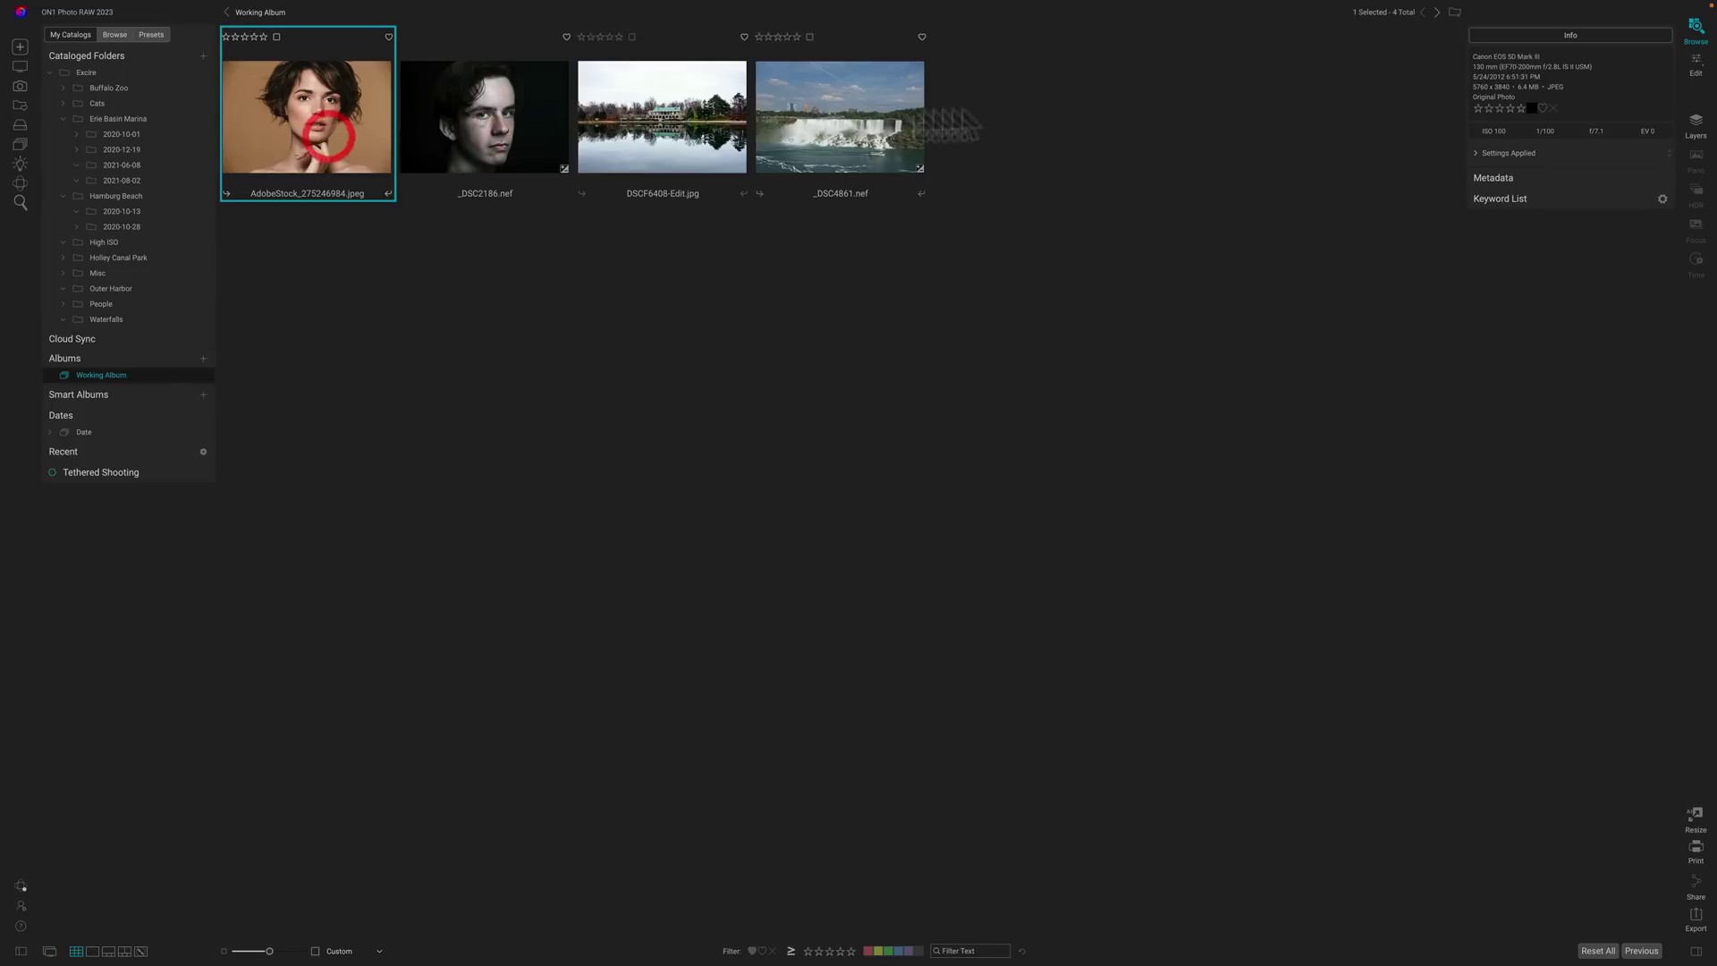
{"action": "left_click", "coordinate": [1698, 61]}
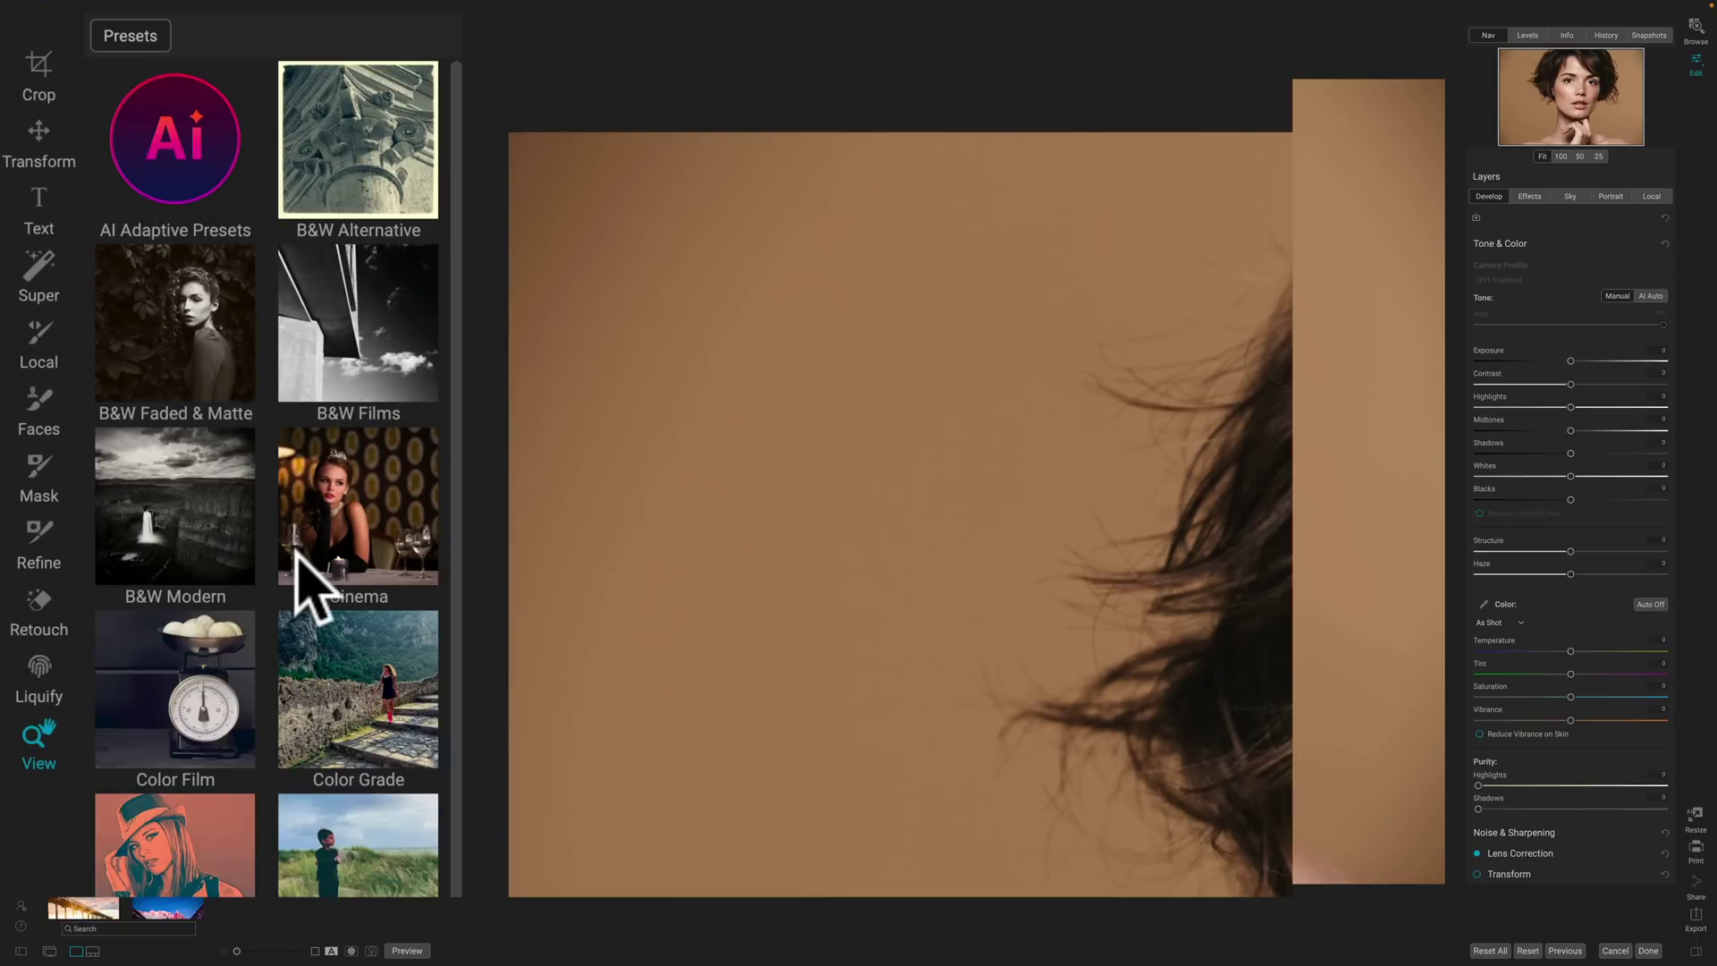
- Apply the Rust Background preset from the Studio Portraits group of the AI Adaptive Presets to the woman's portrait
{"action": "left_click", "coordinate": [176, 154]}
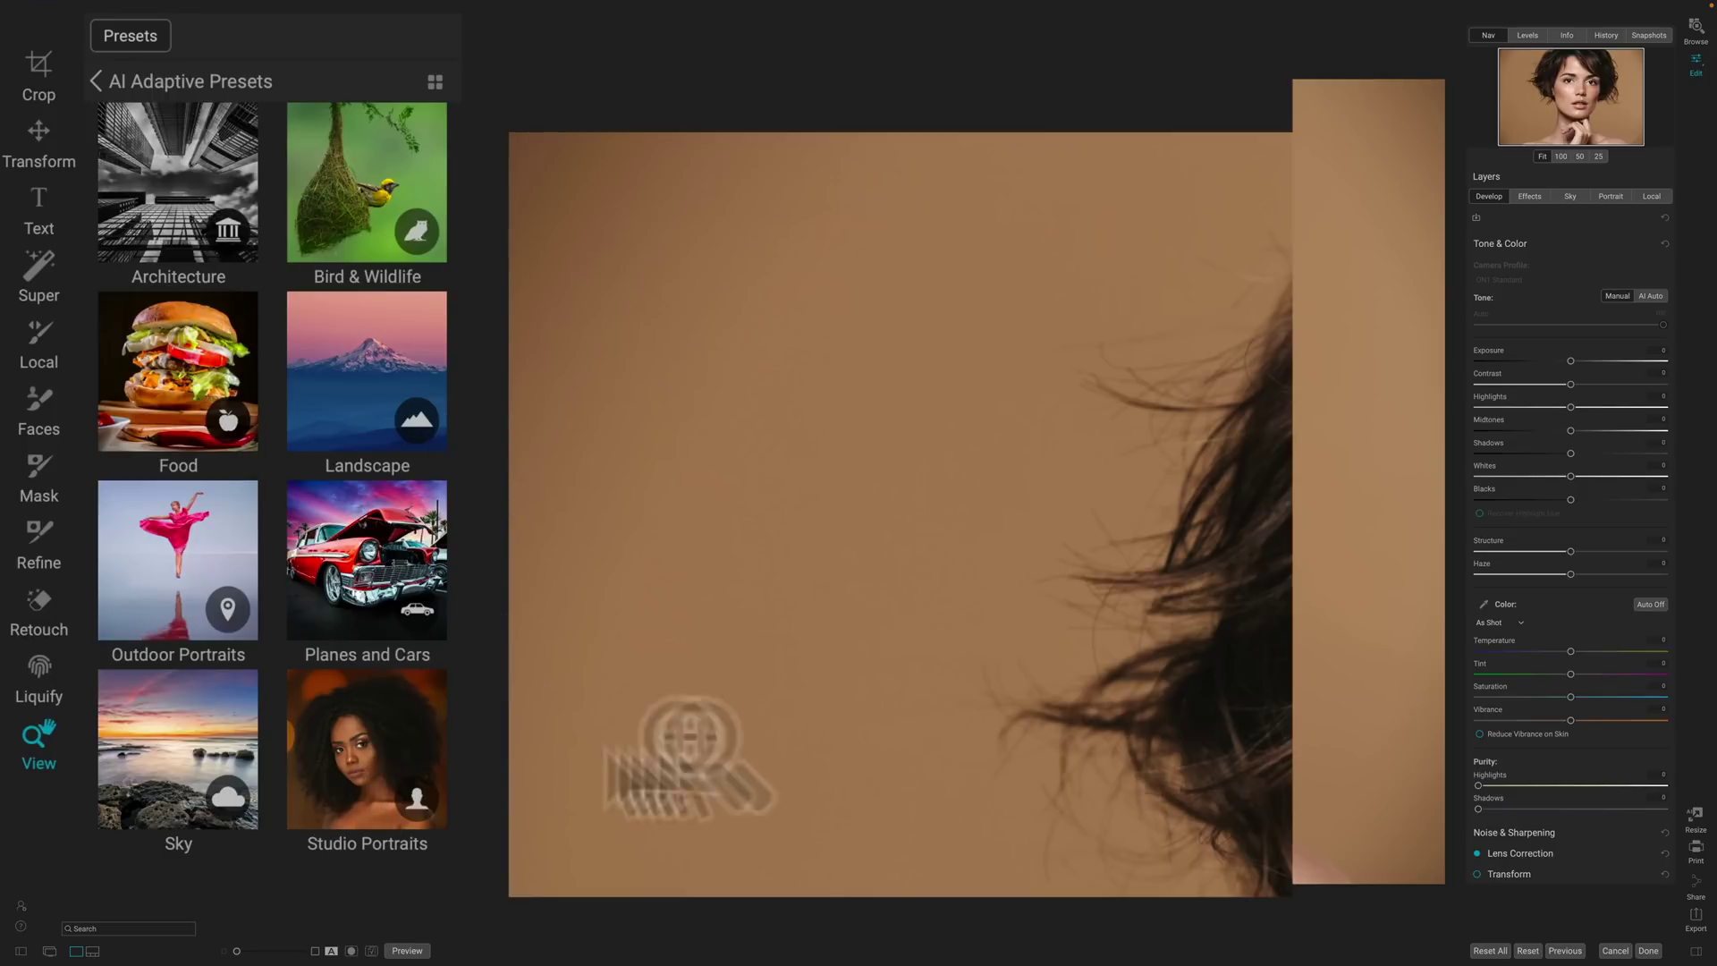
{"action": "left_click", "coordinate": [337, 756]}
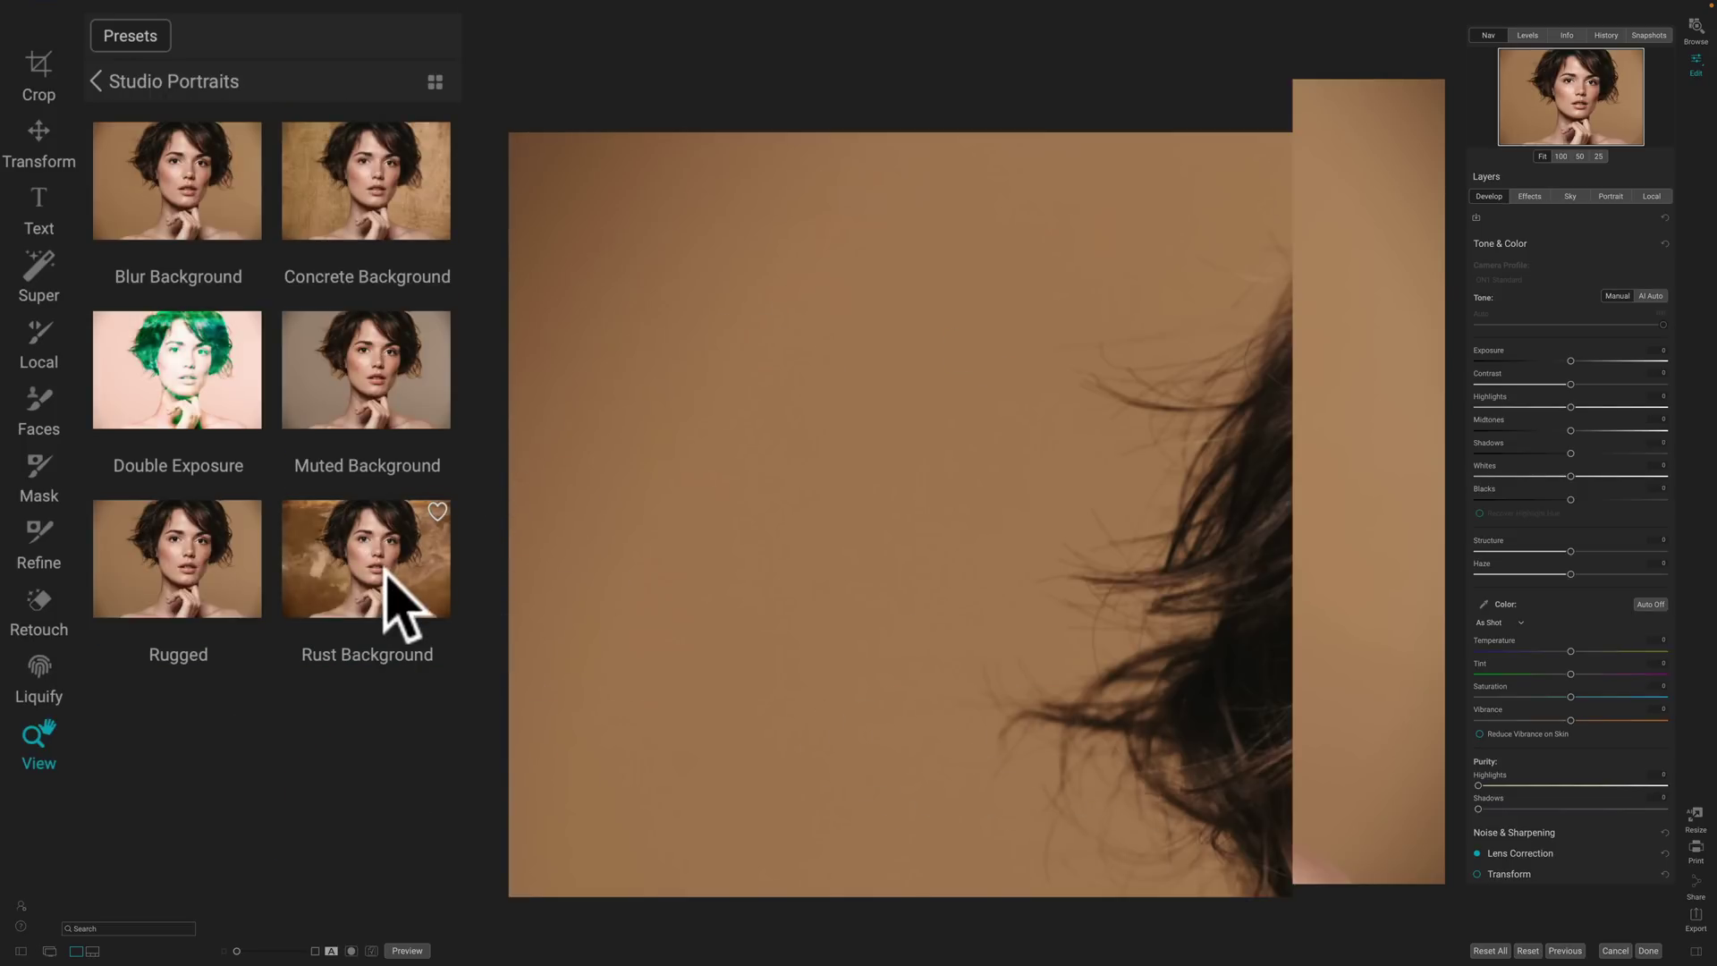
{"action": "left_click", "coordinate": [383, 577]}
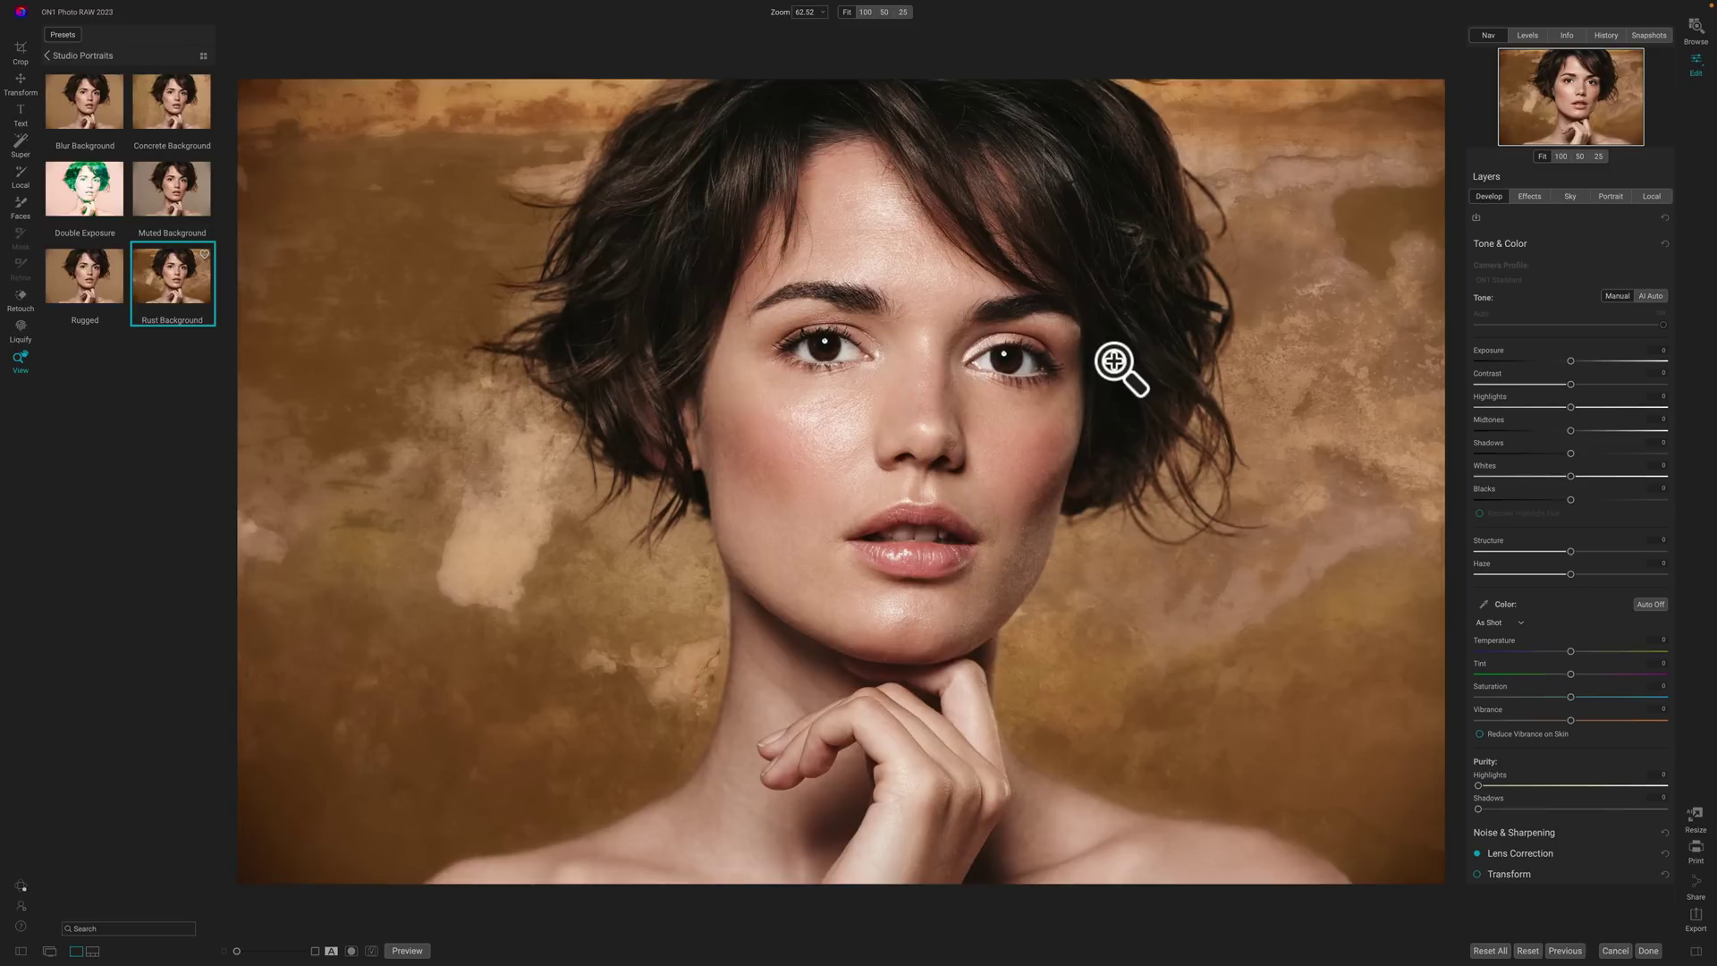
- Look through the preset categories and examine the effect filters applied to and available for the woman's portrait
{"action": "left_click", "coordinate": [56, 55]}
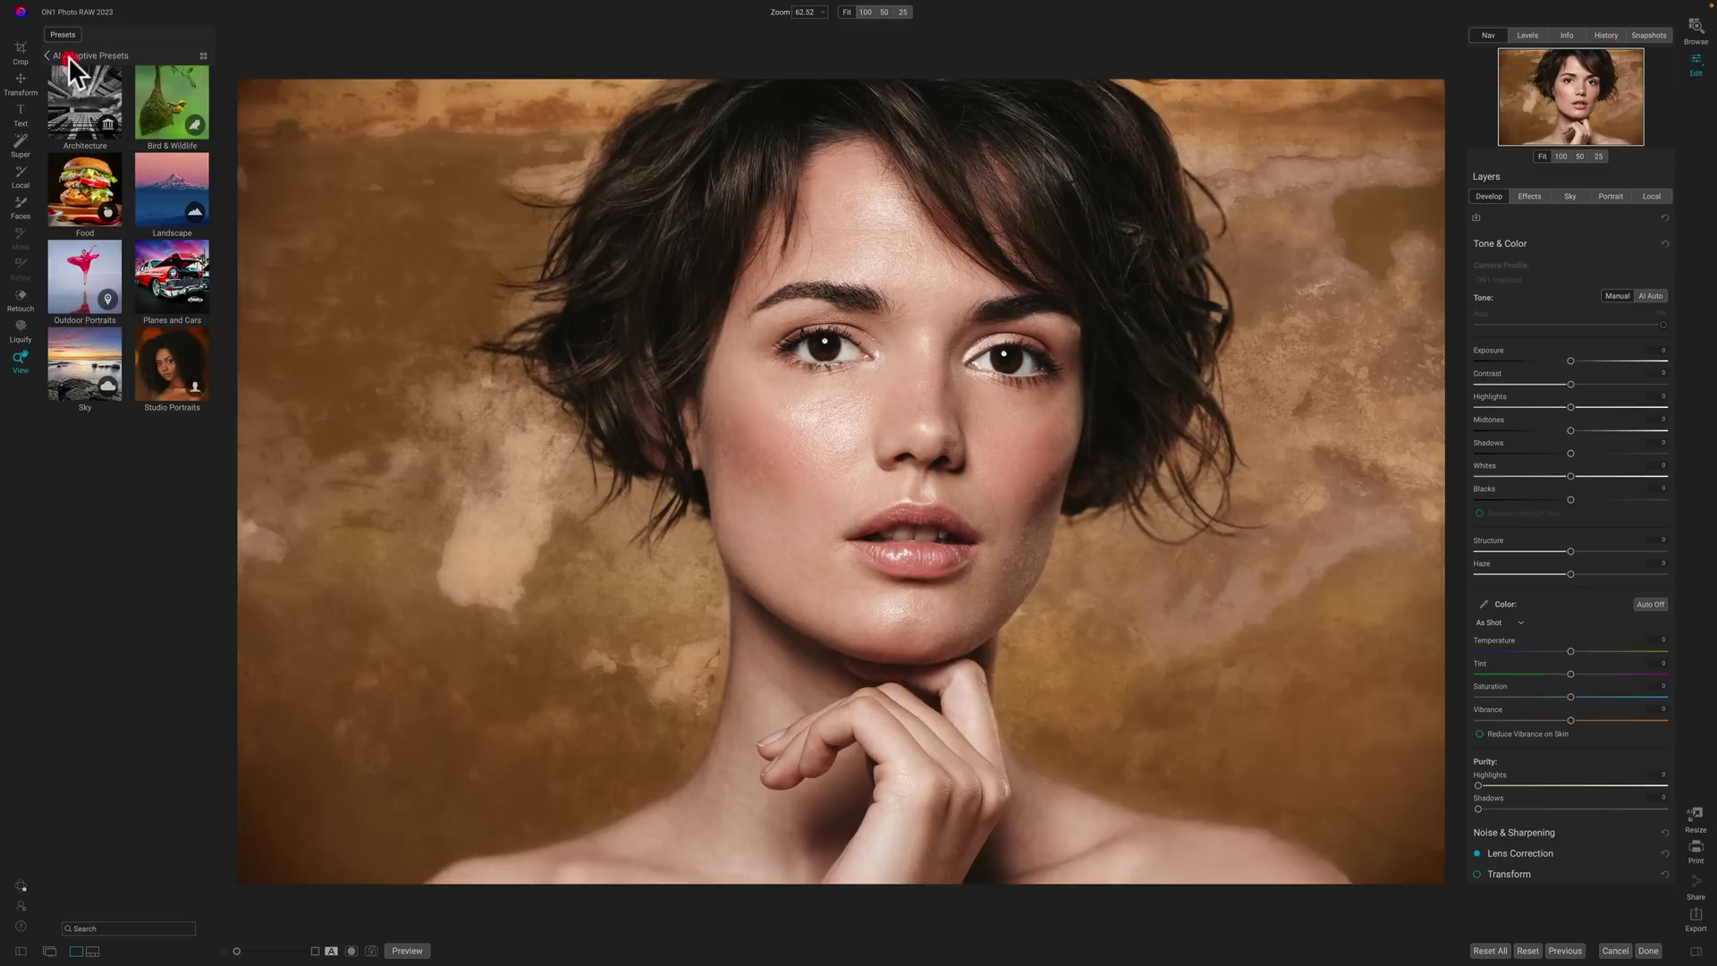
{"action": "left_click", "coordinate": [68, 56]}
{"action": "scroll", "coordinate": [154, 284], "scroll_direction": "down", "scroll_amount": 1}
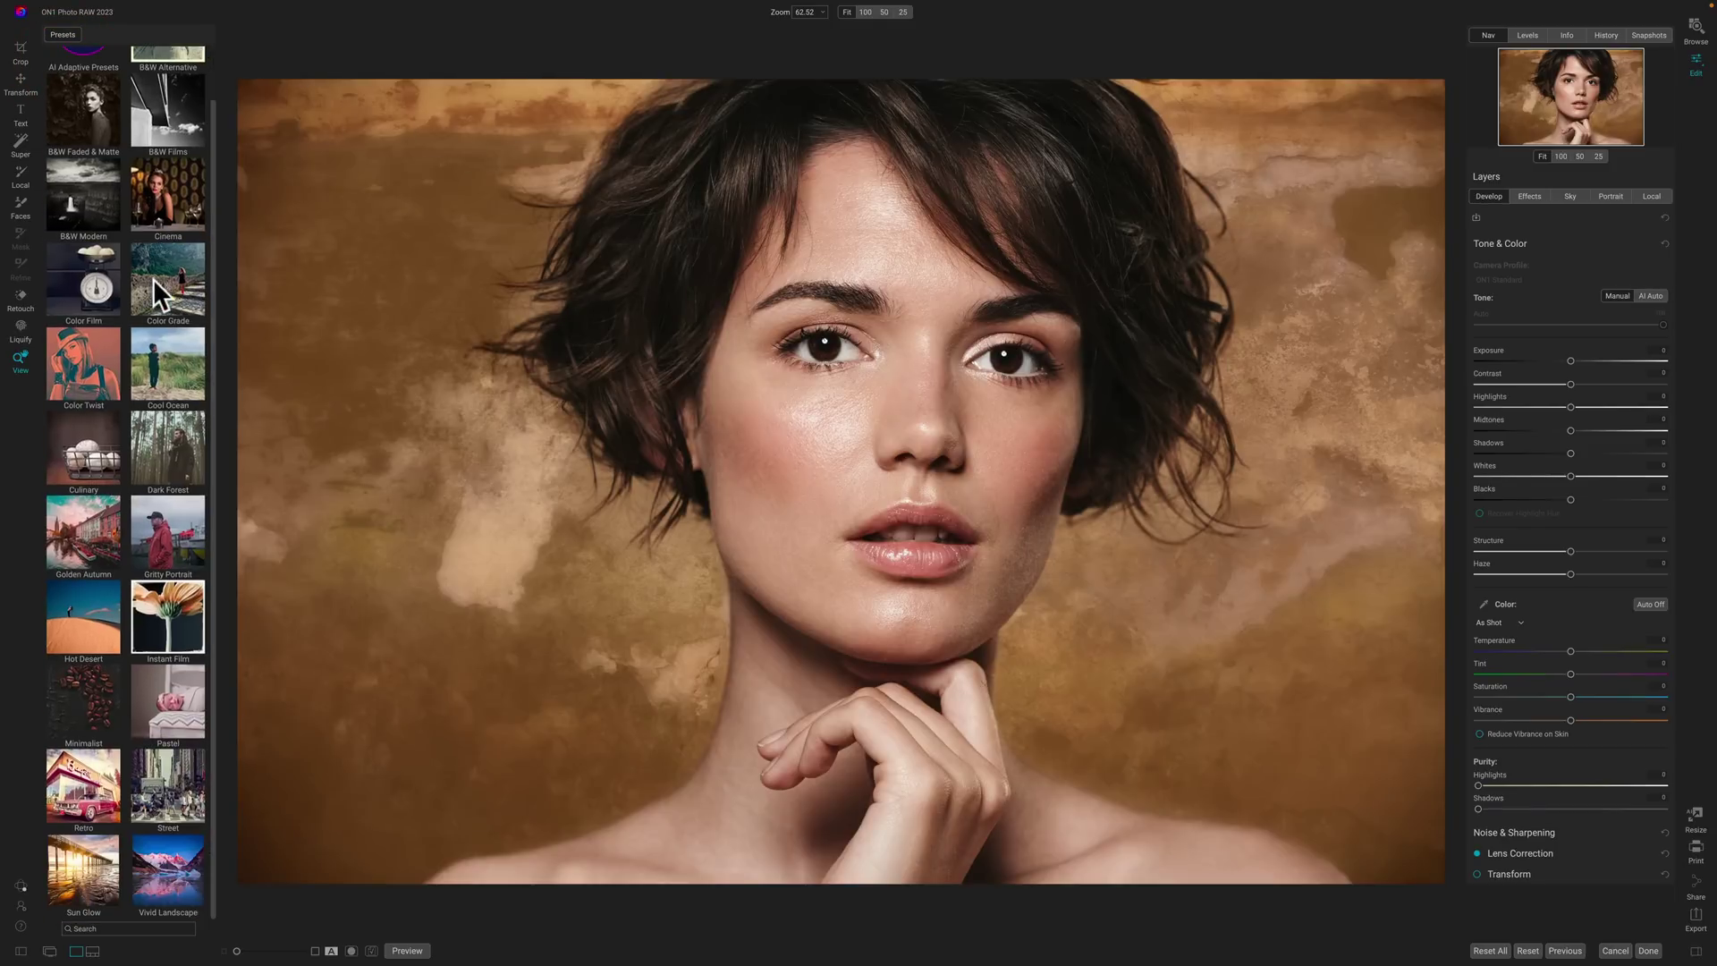
{"action": "scroll", "coordinate": [153, 278], "scroll_direction": "up", "scroll_amount": 1}
{"action": "scroll", "coordinate": [153, 277], "scroll_direction": "down", "scroll_amount": 1}
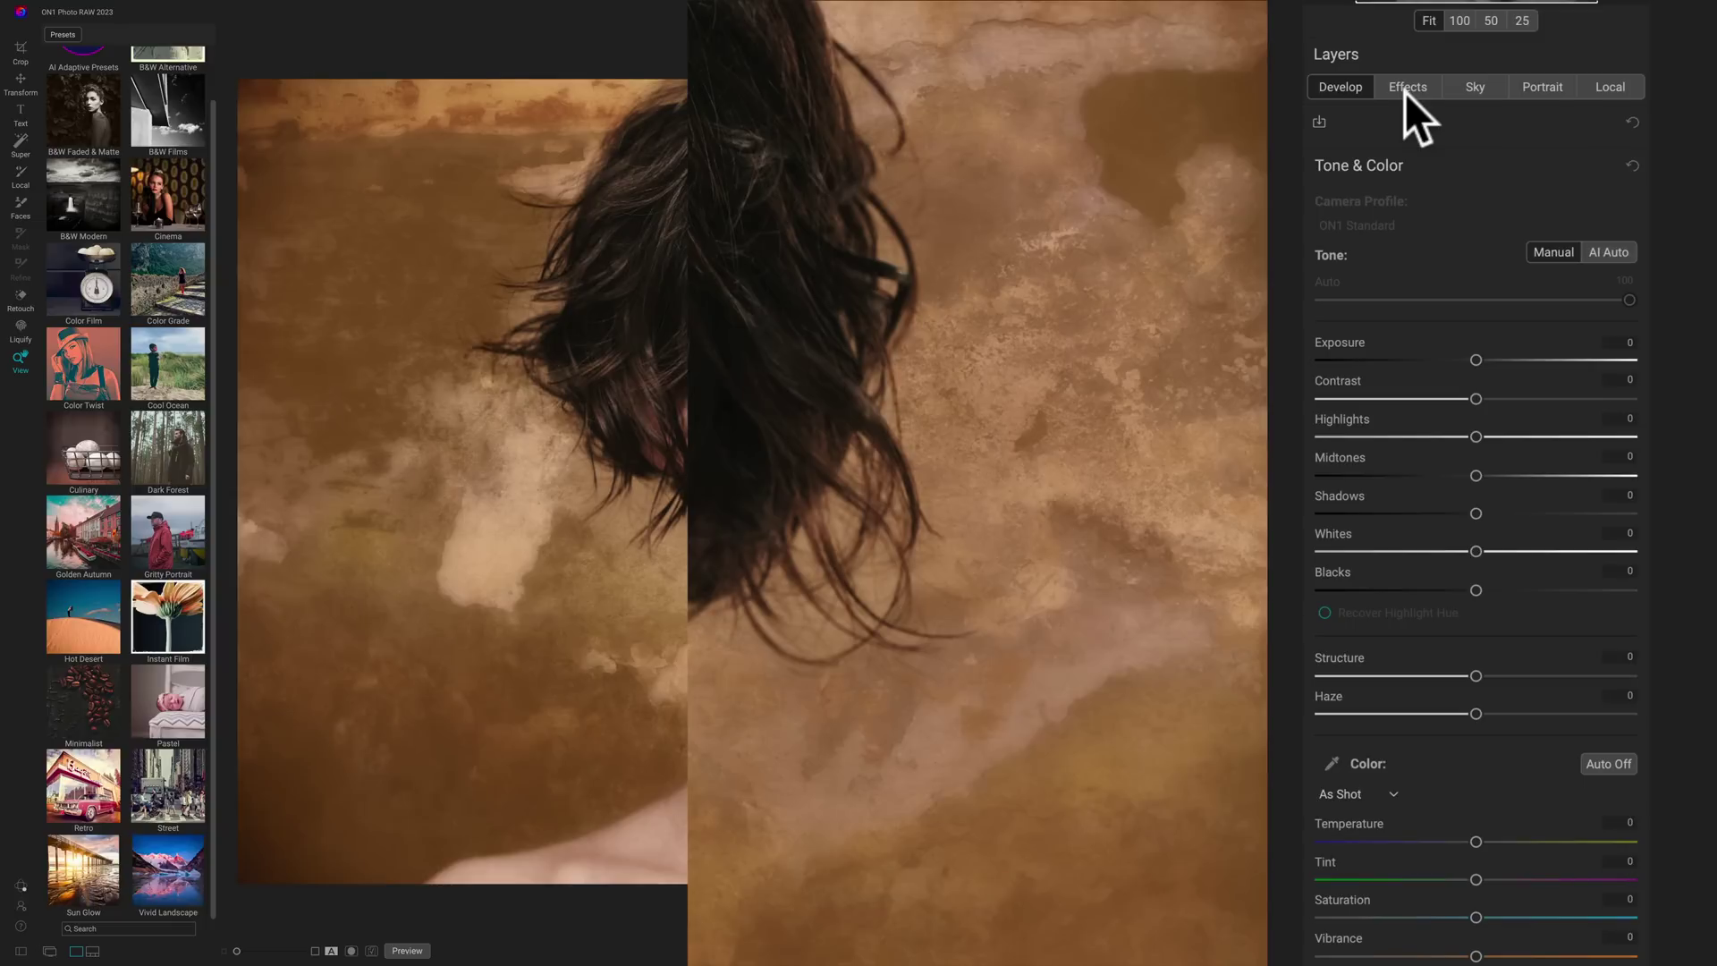
{"action": "left_click", "coordinate": [1404, 93]}
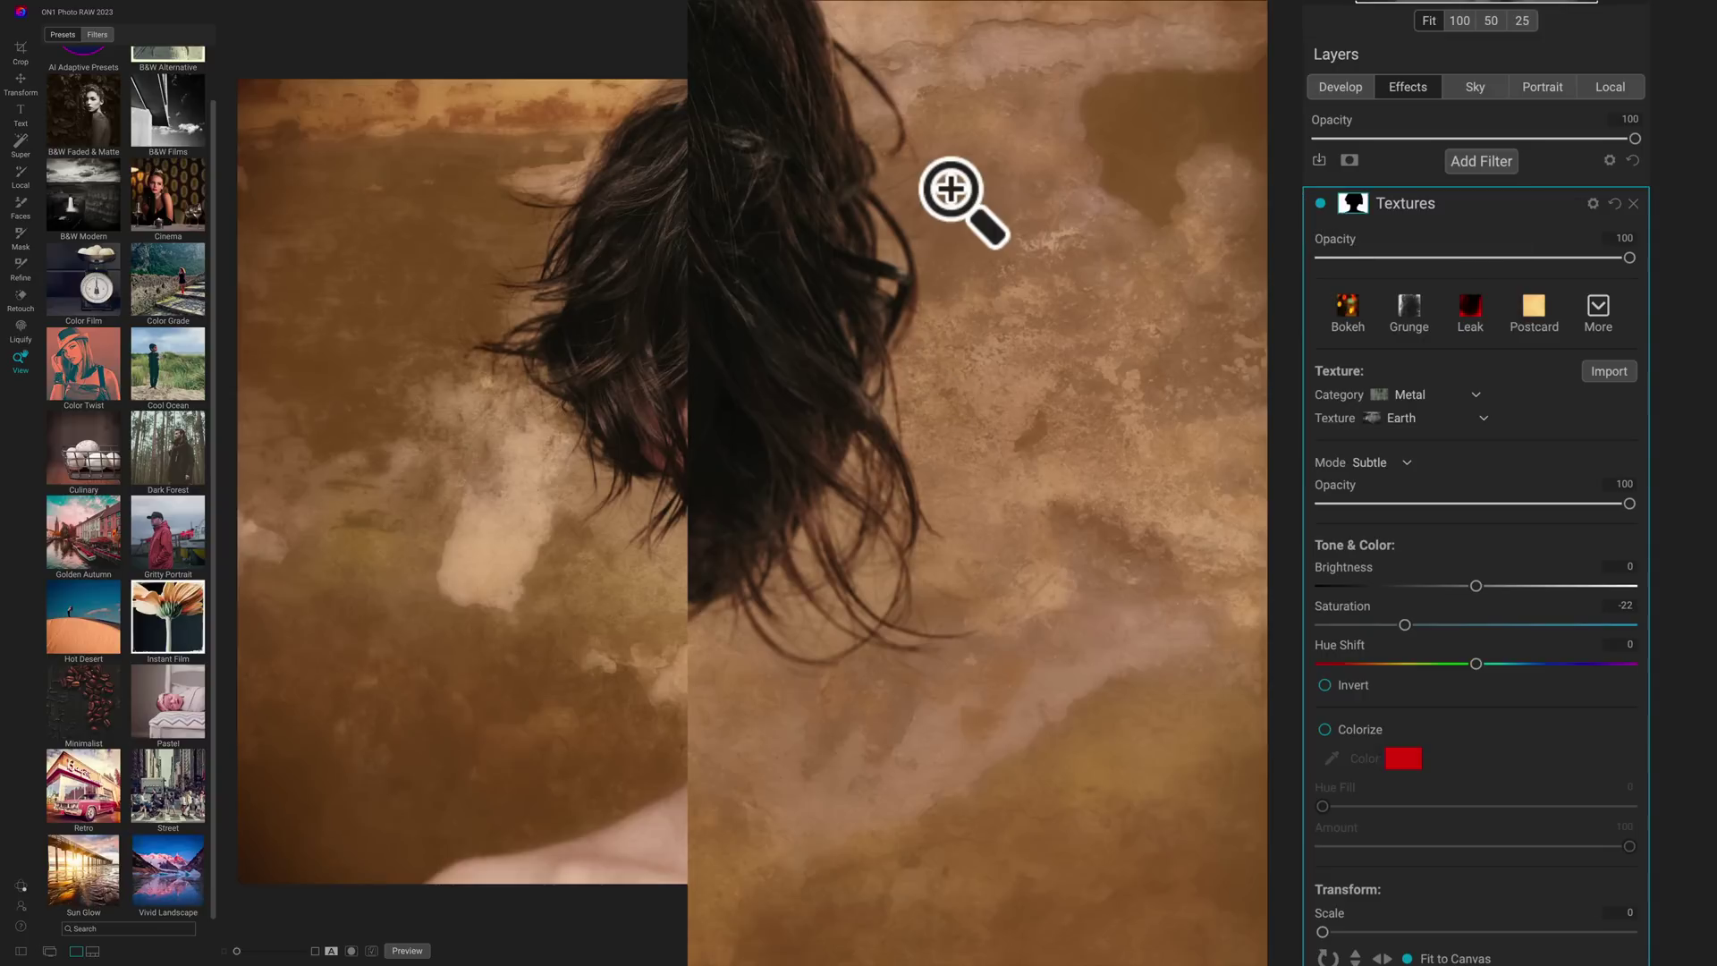
{"action": "left_click", "coordinate": [1471, 161]}
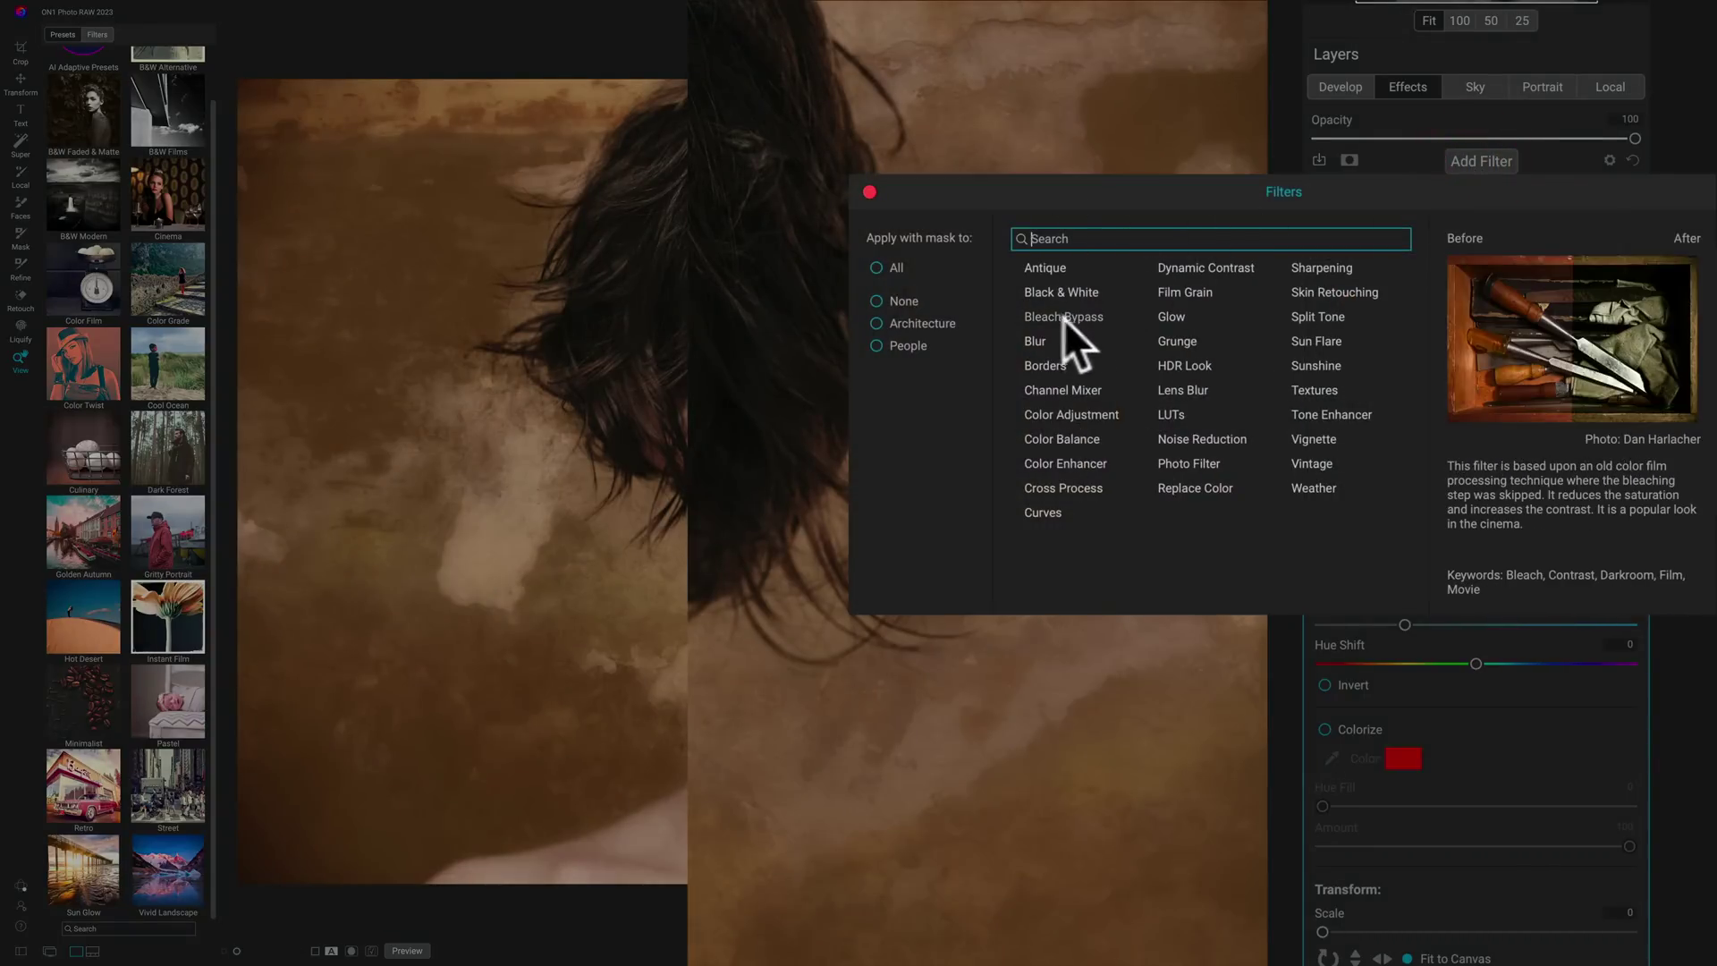
{"action": "left_click", "coordinate": [1111, 147]}
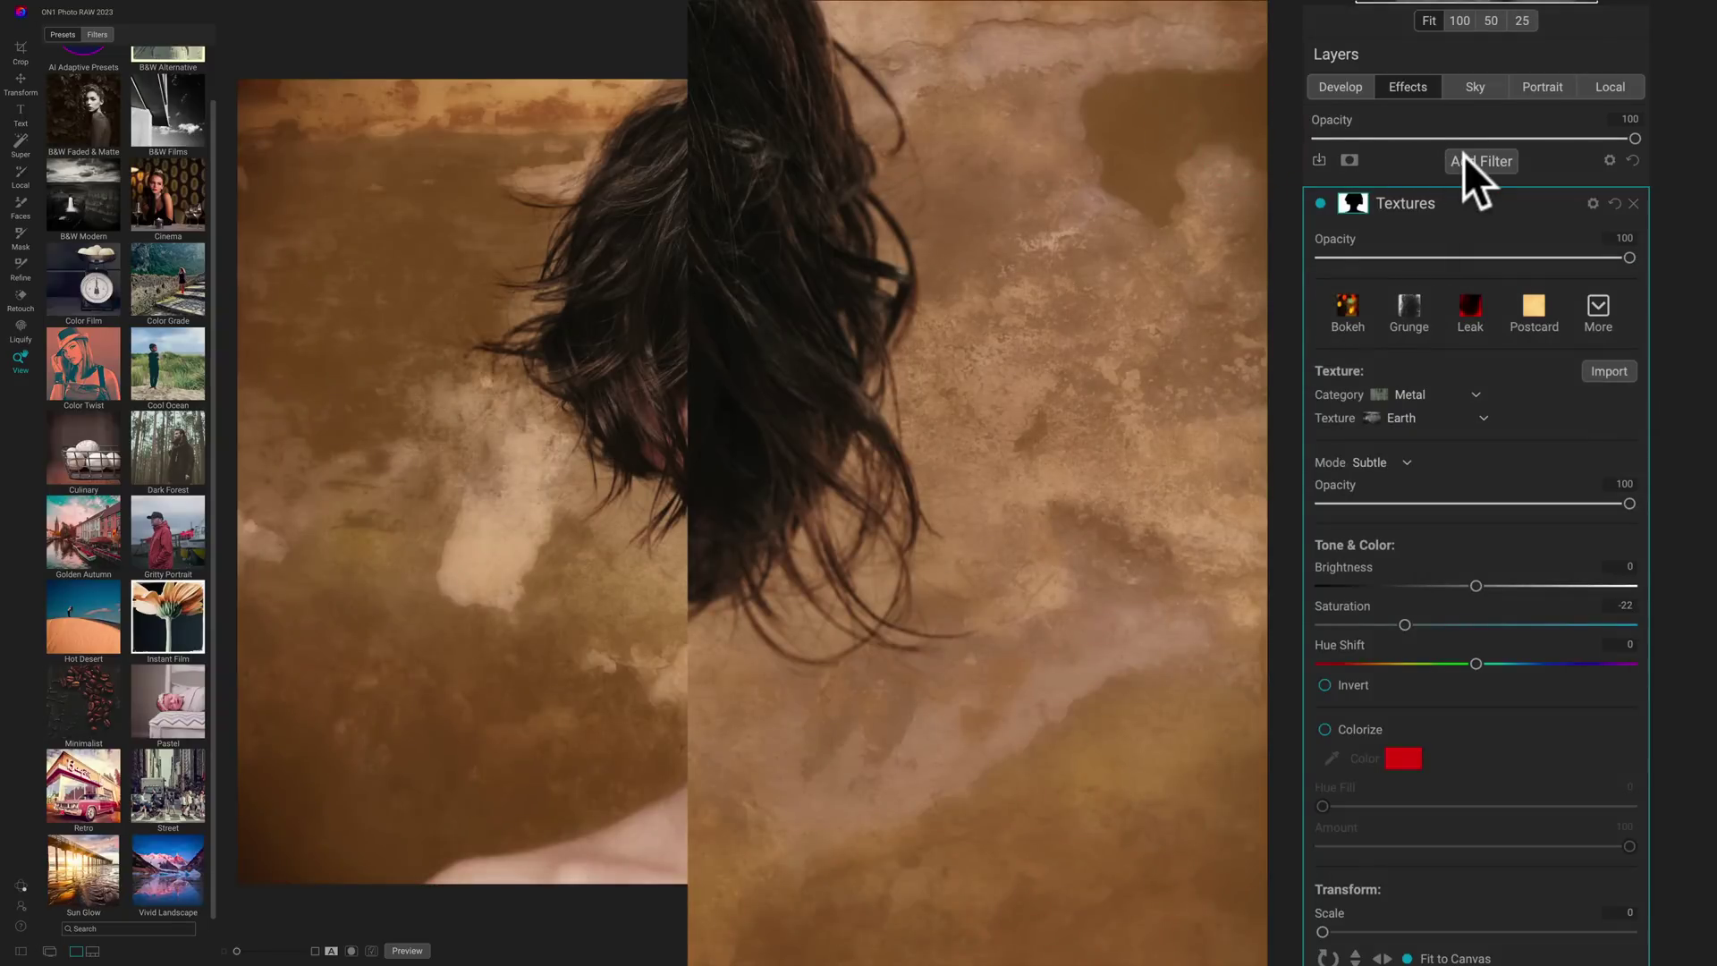
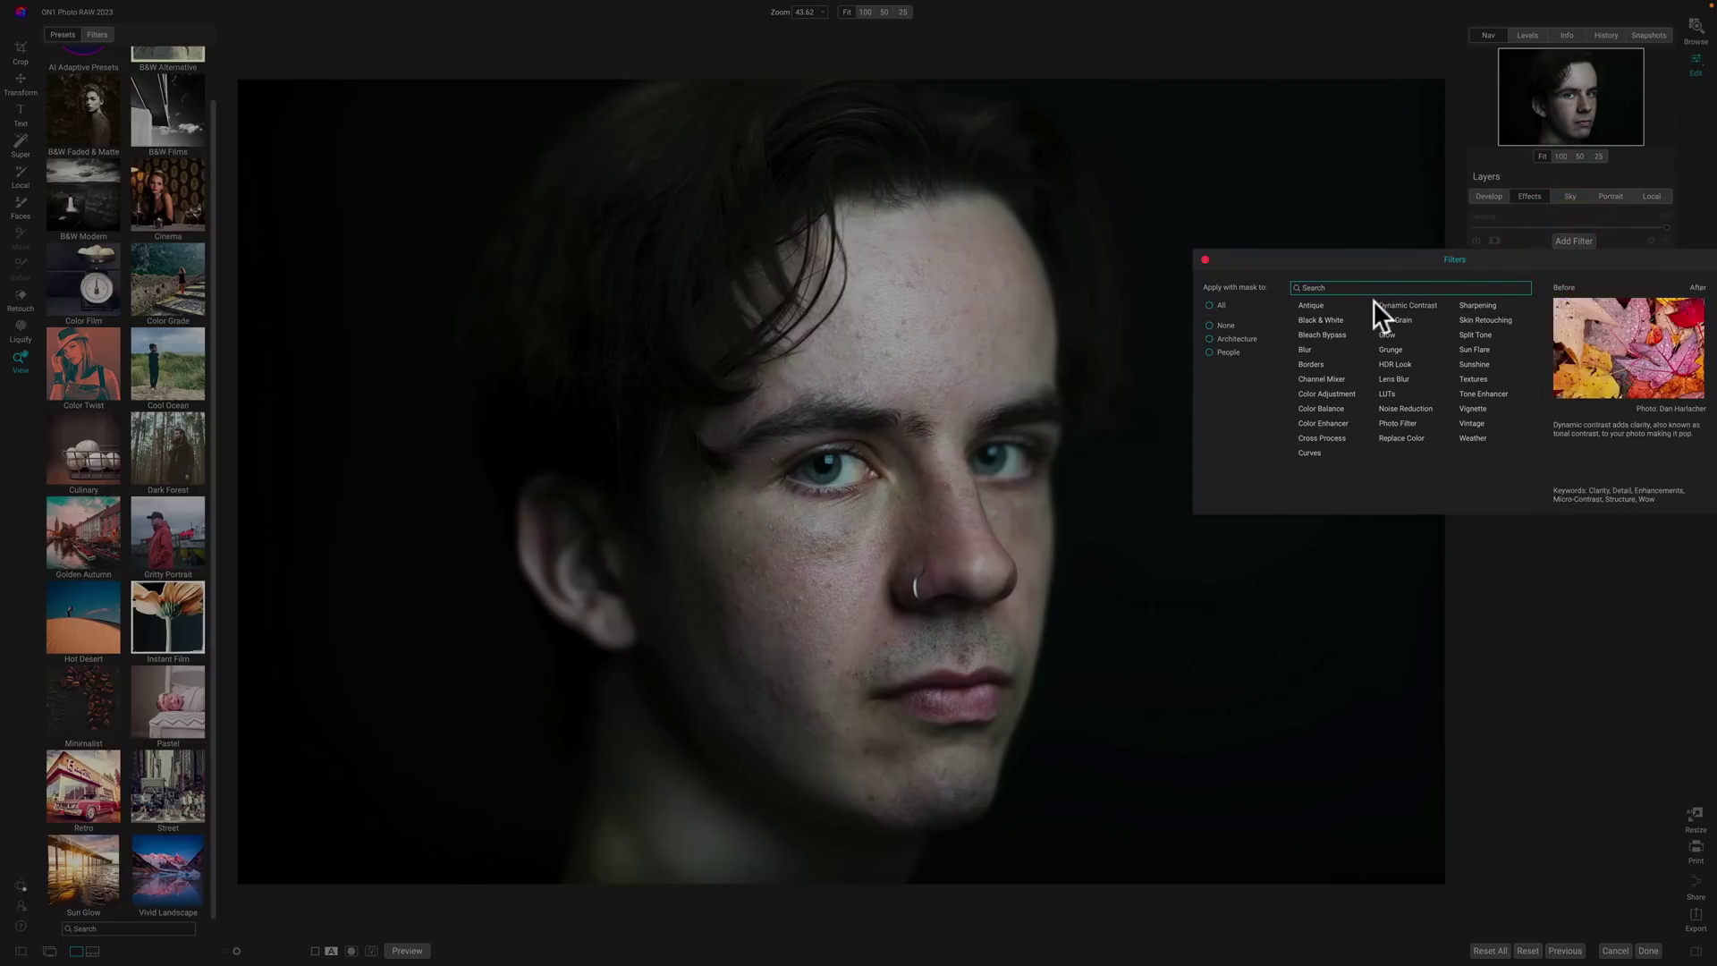
- Add a Black & White filter to the man's portrait and expand the Portrait AI skin details for his detected face
{"action": "left_click", "coordinate": [1335, 321]}
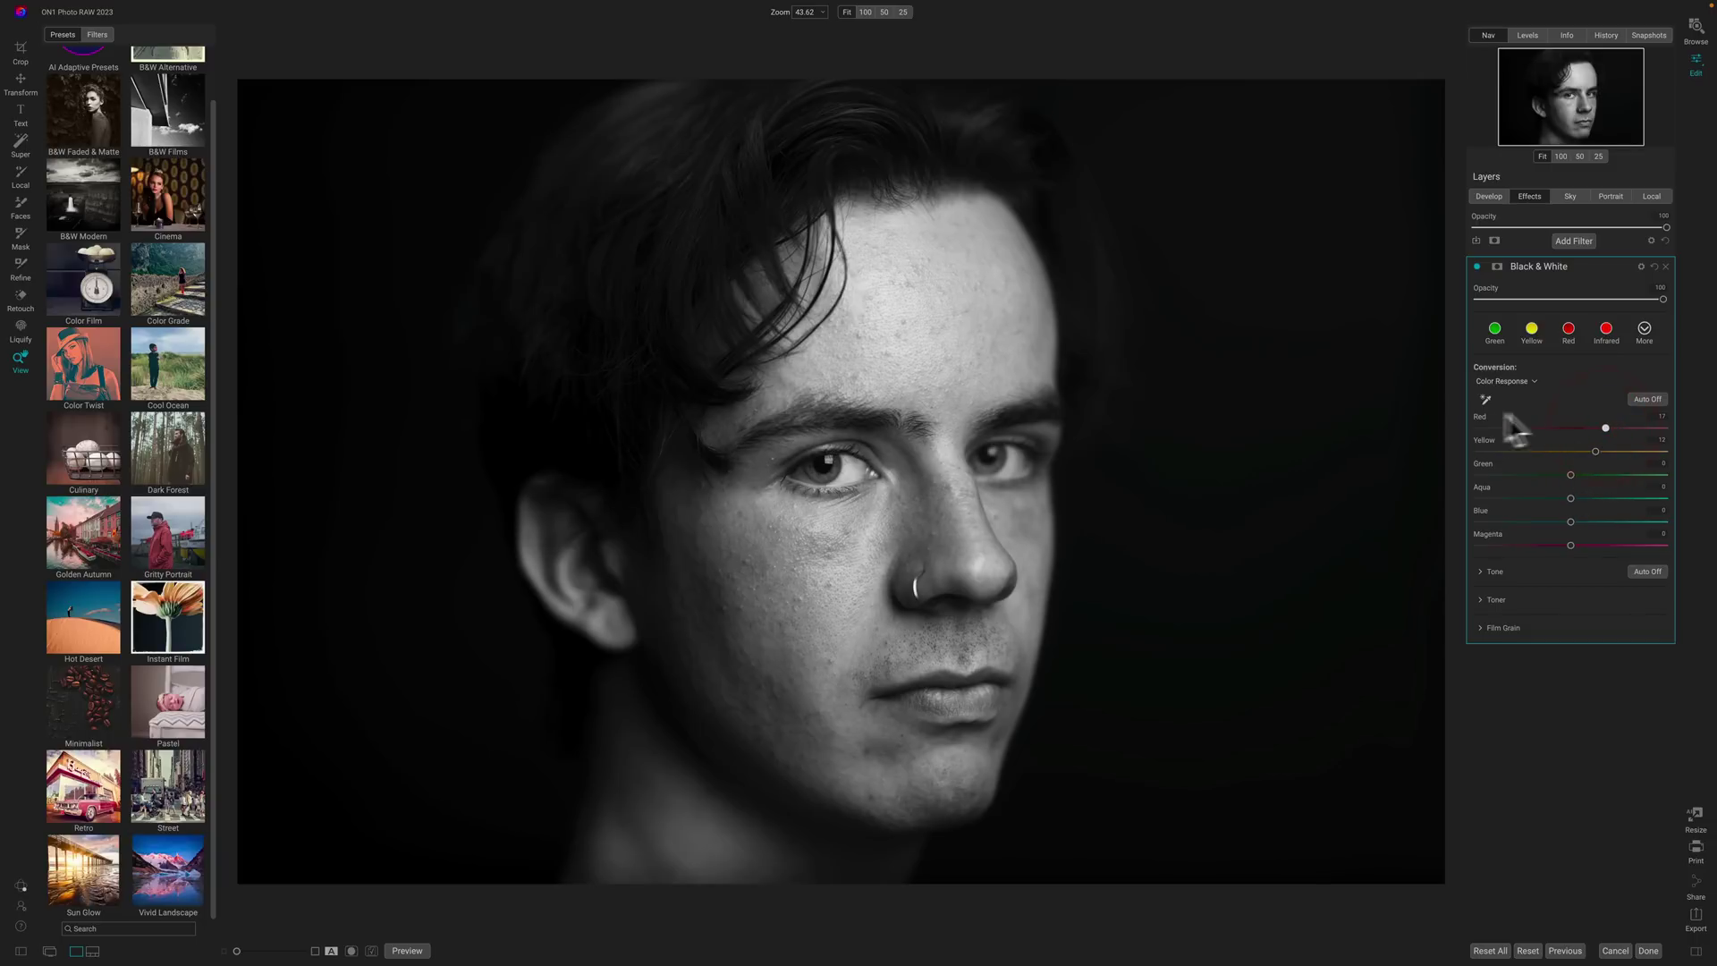
{"action": "left_click", "coordinate": [1606, 194]}
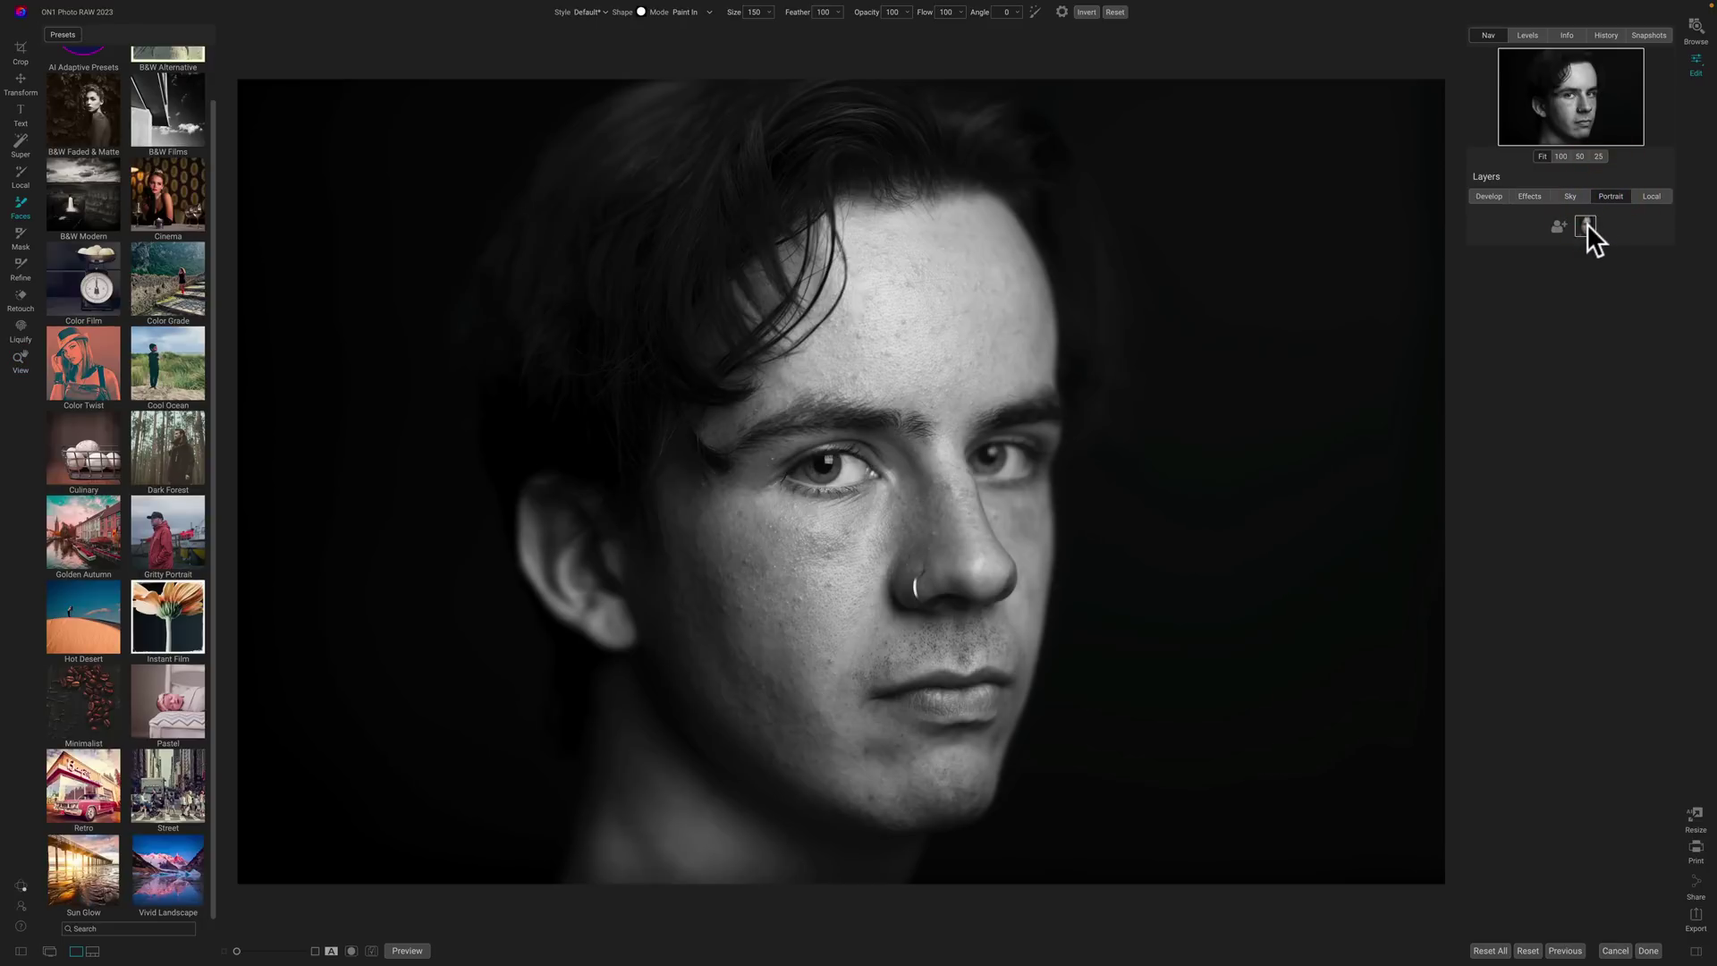
{"action": "left_click", "coordinate": [1591, 225]}
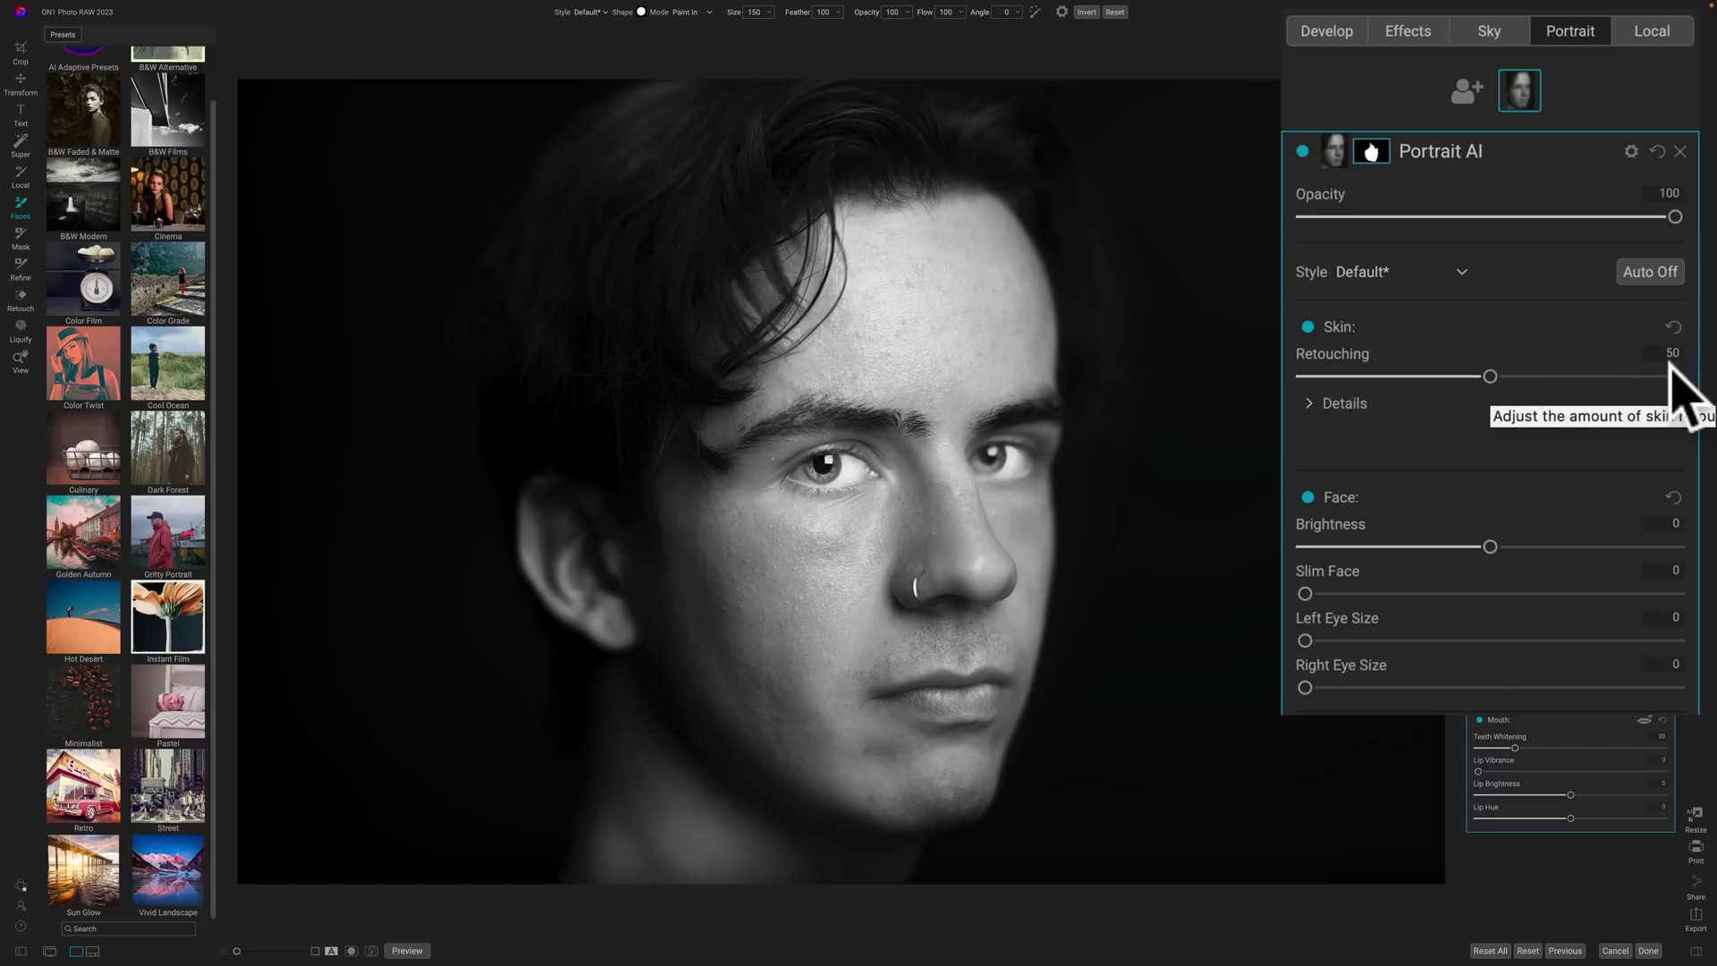
{"action": "left_click", "coordinate": [1310, 403]}
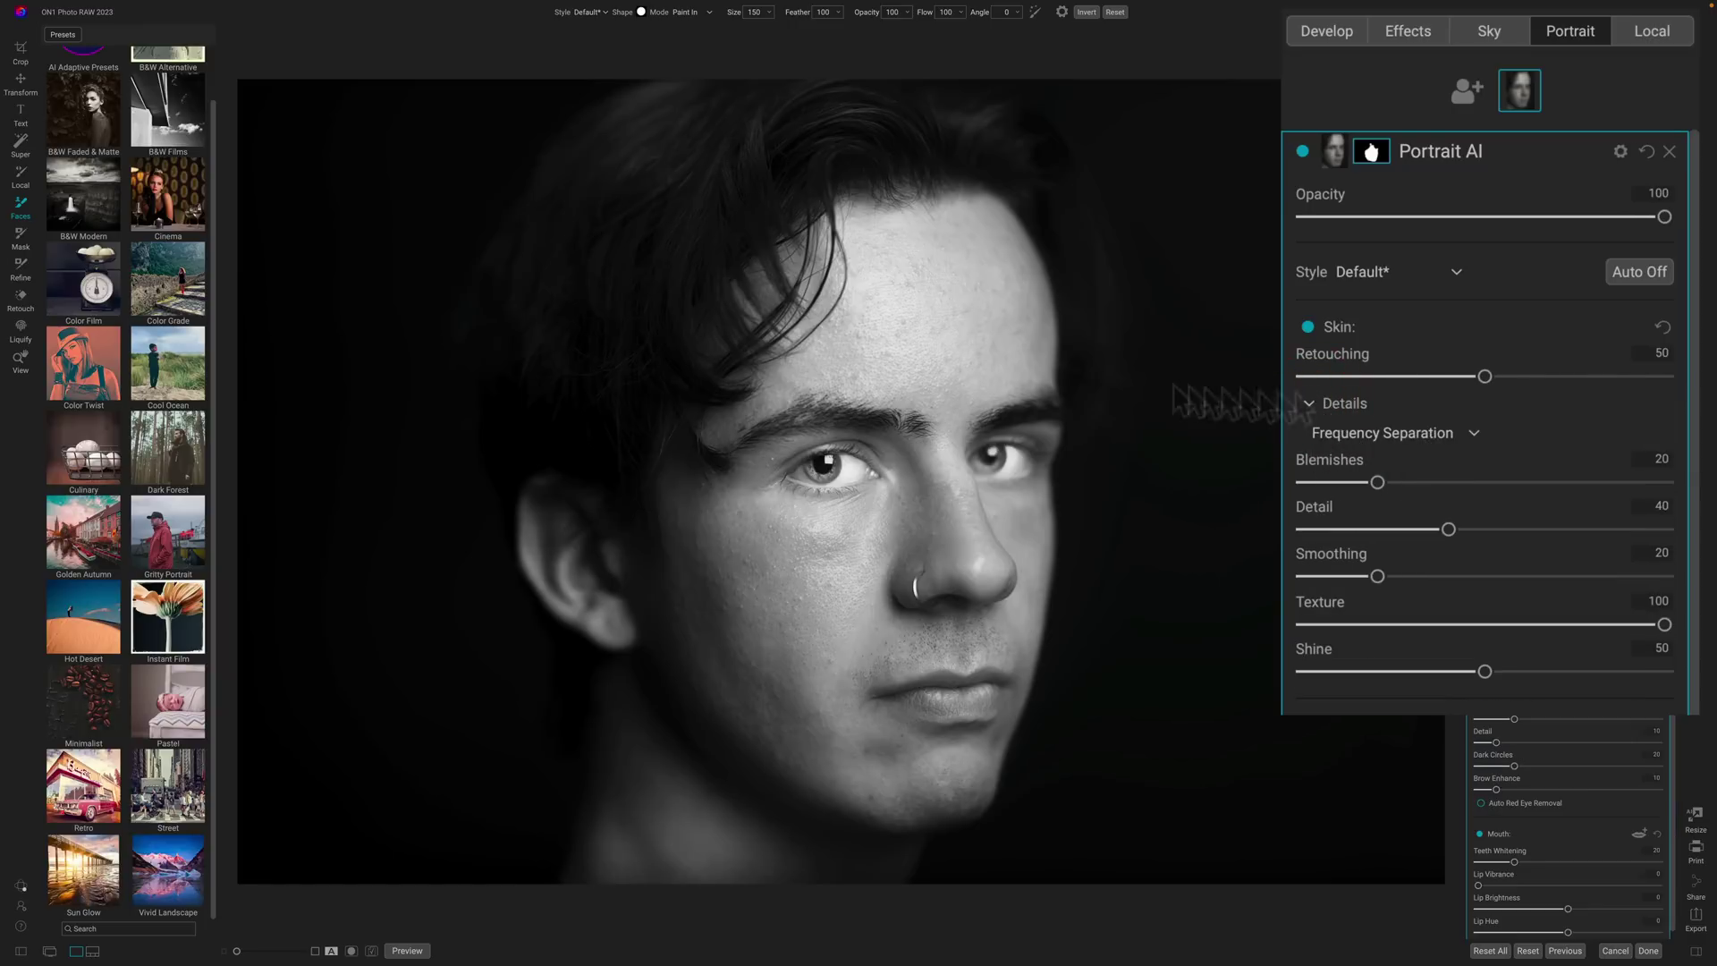
- Try Surface Blur as the skin retouching method and switch back to Frequency Separation
{"action": "left_click", "coordinate": [1431, 431]}
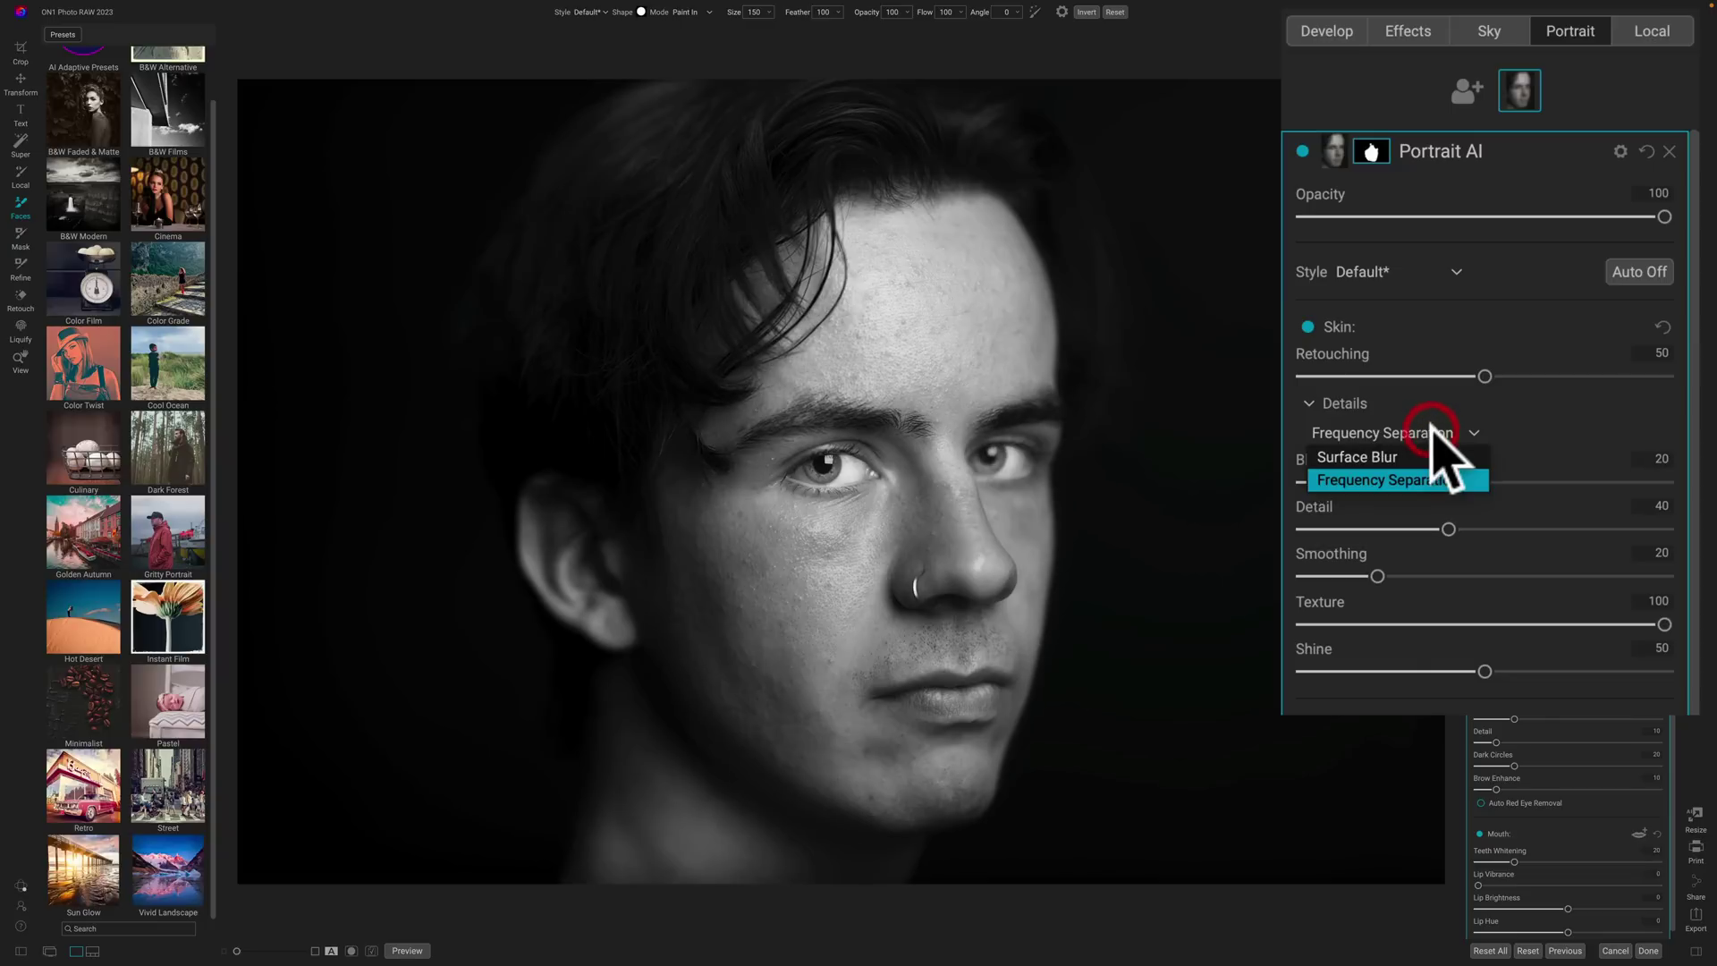
{"action": "left_click", "coordinate": [1375, 457]}
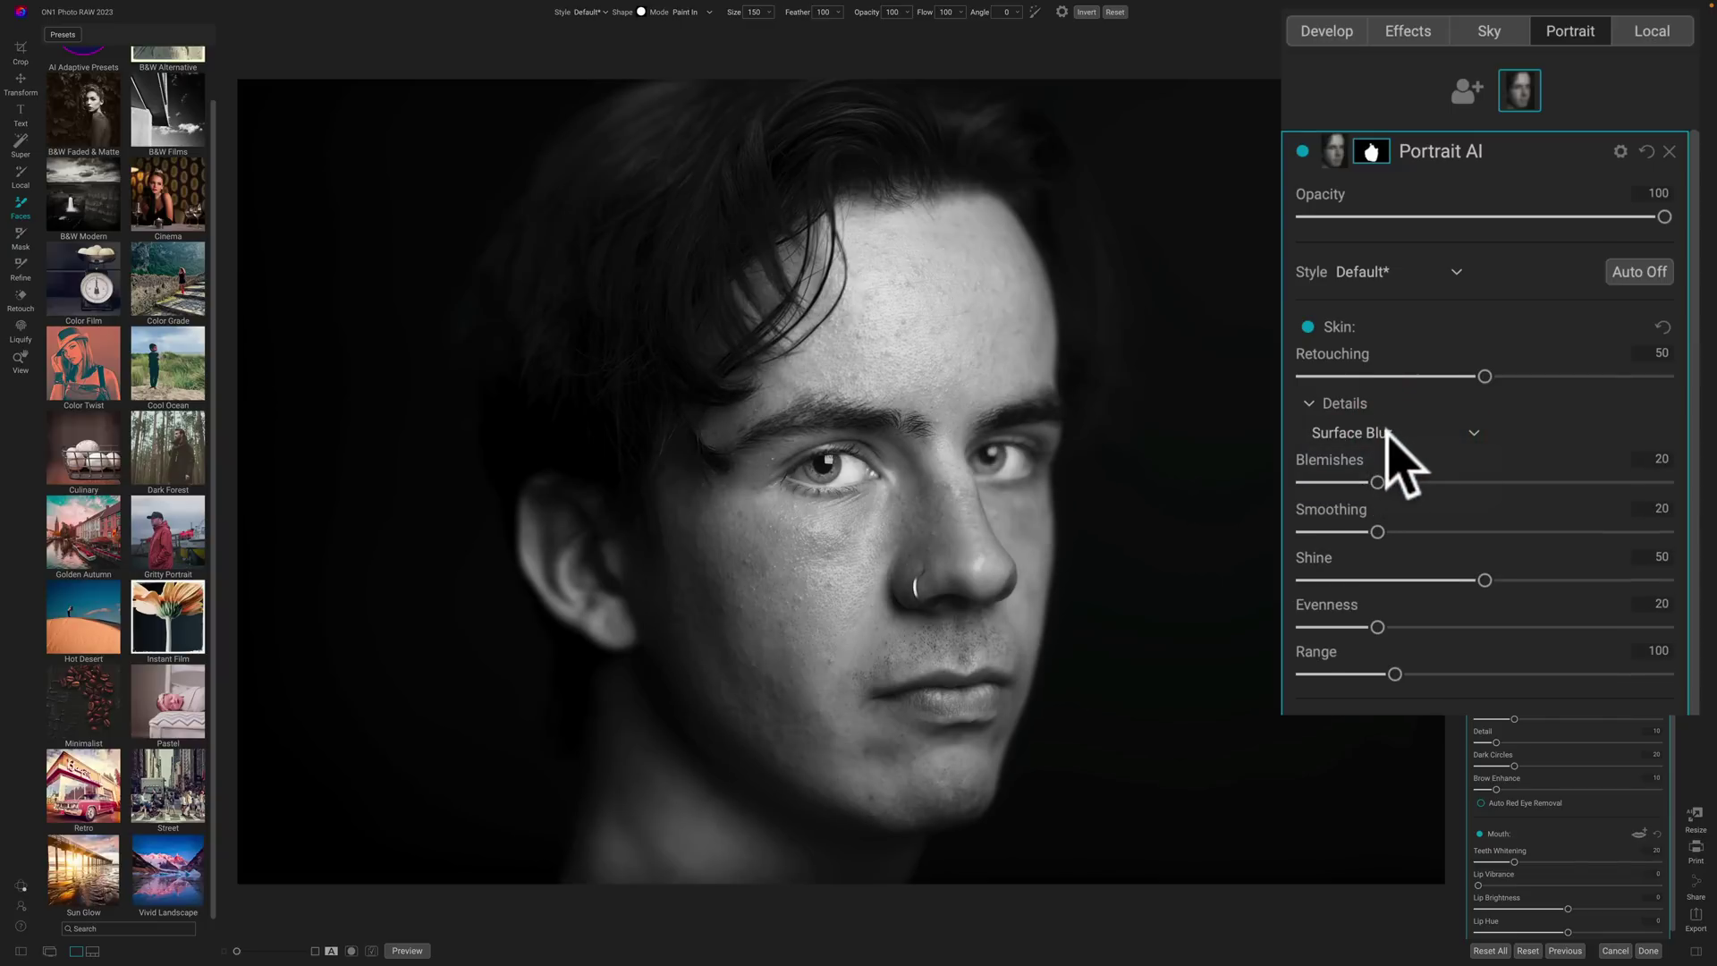
{"action": "left_click", "coordinate": [1386, 434]}
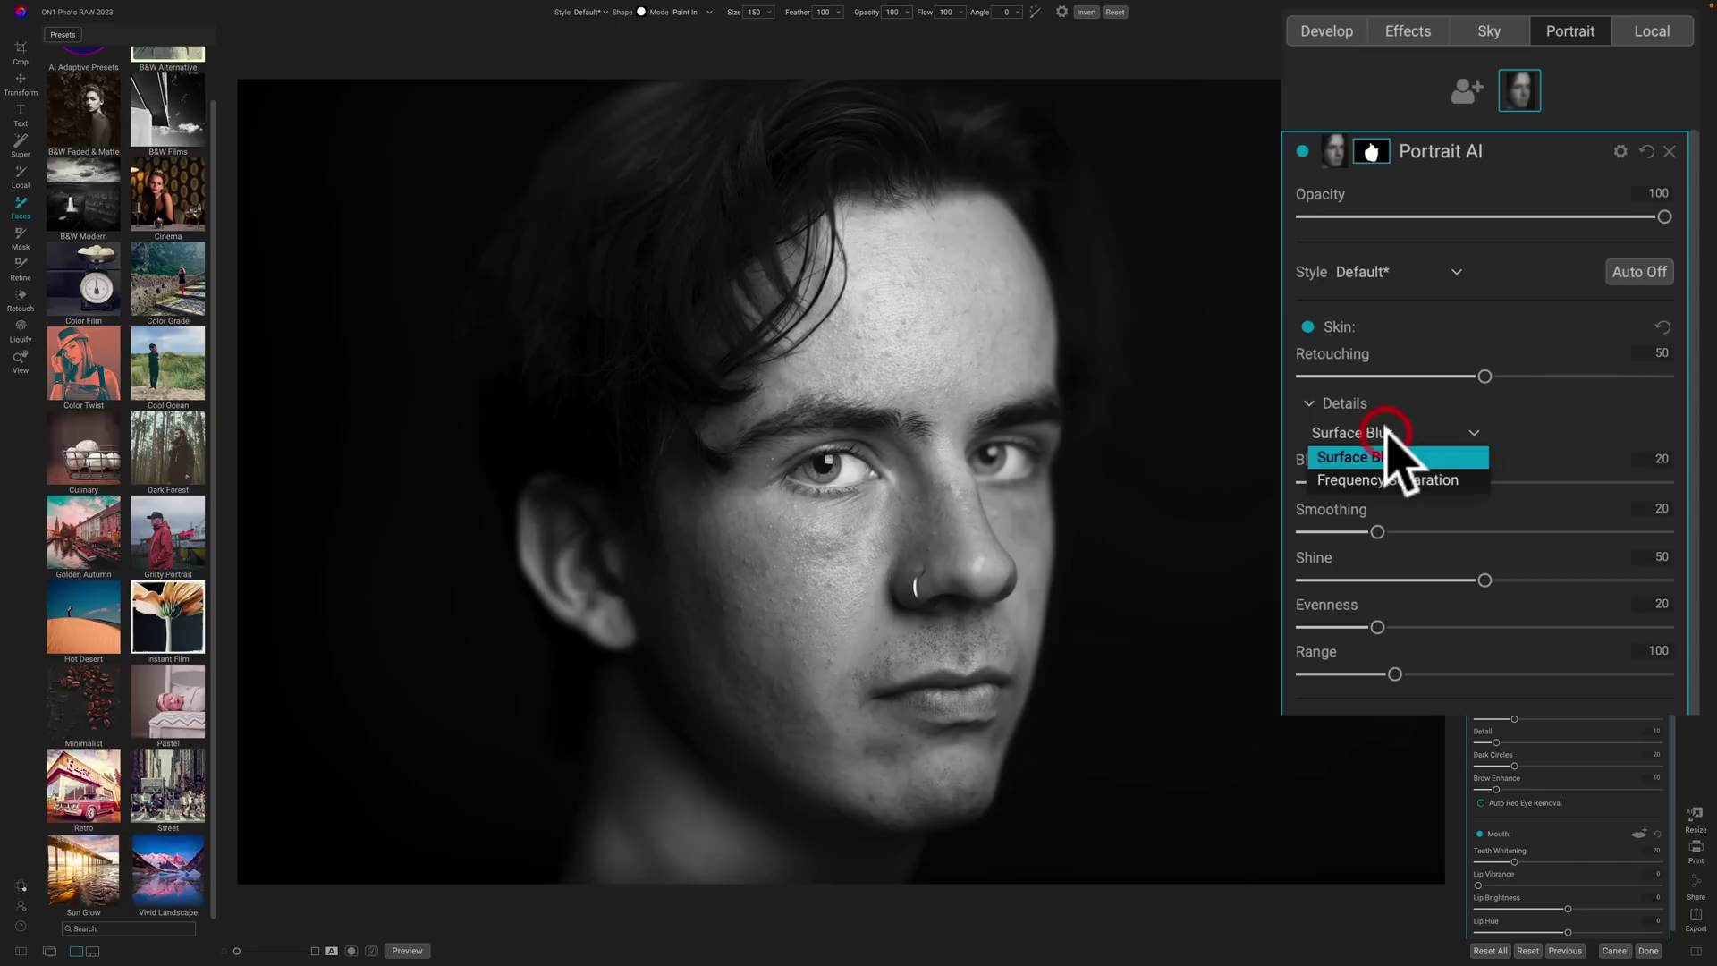
{"action": "left_click", "coordinate": [1409, 474]}
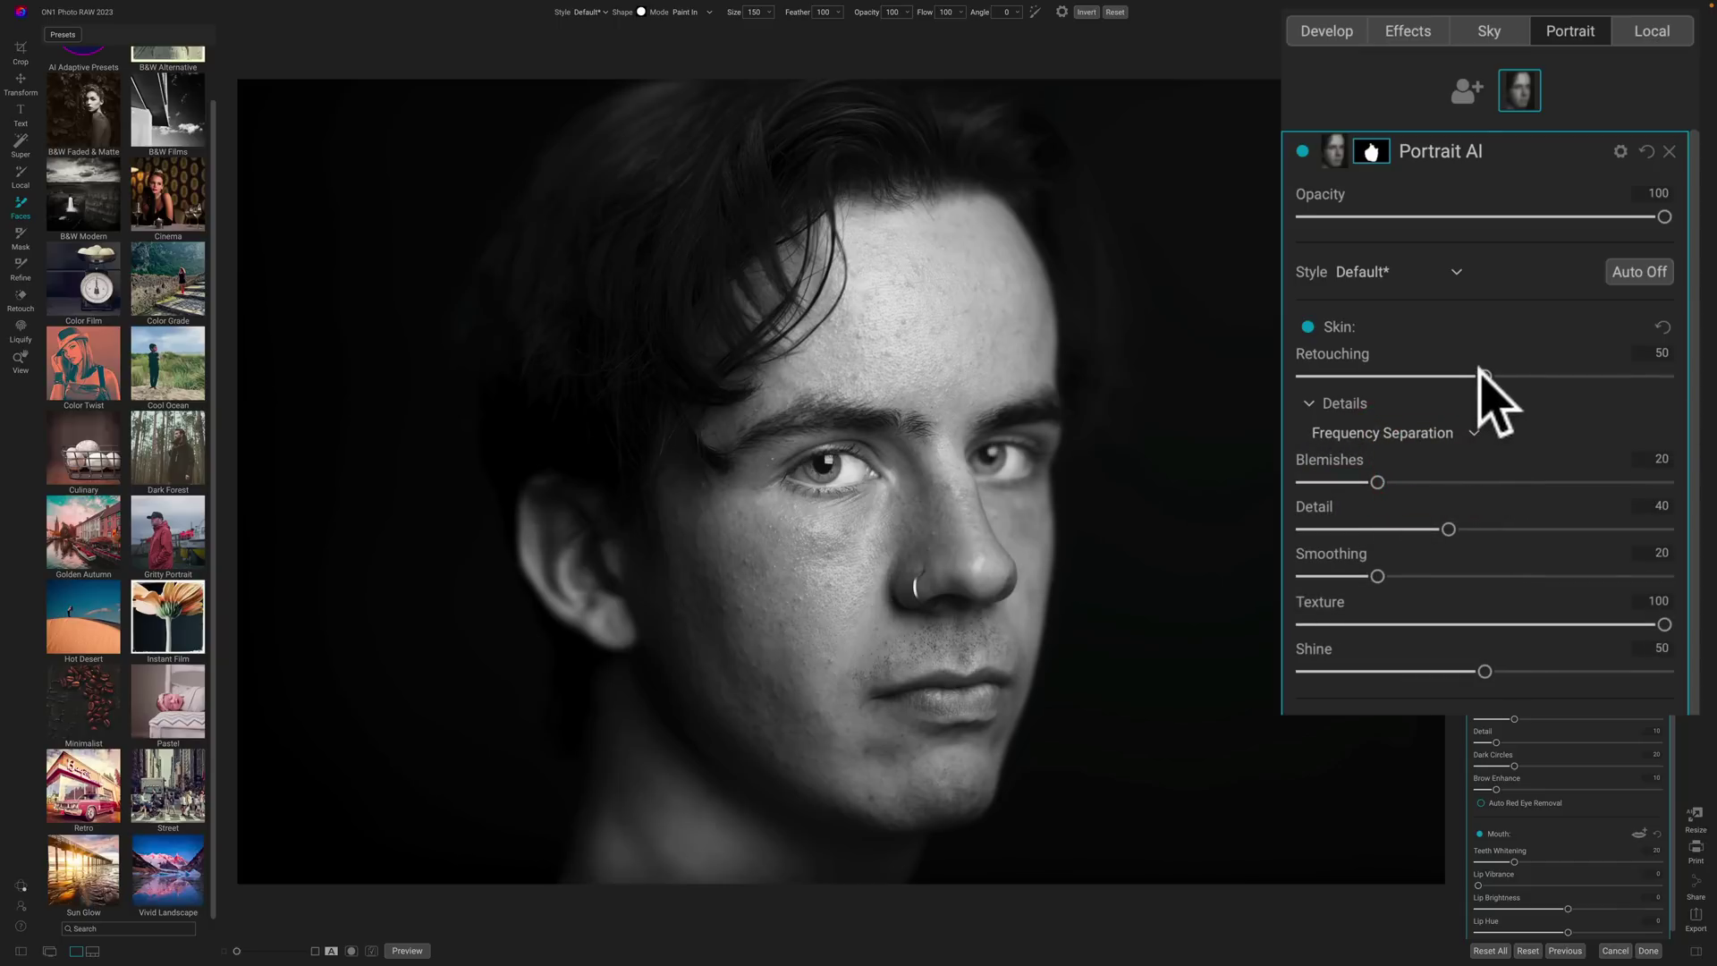
- Set the skin Retouching to 59, Blemishes to 35, Detail to 53 and Smoothing to 34
{"action": "left_click_drag", "start_coordinate": [1479, 374], "coordinate": [1518, 376]}
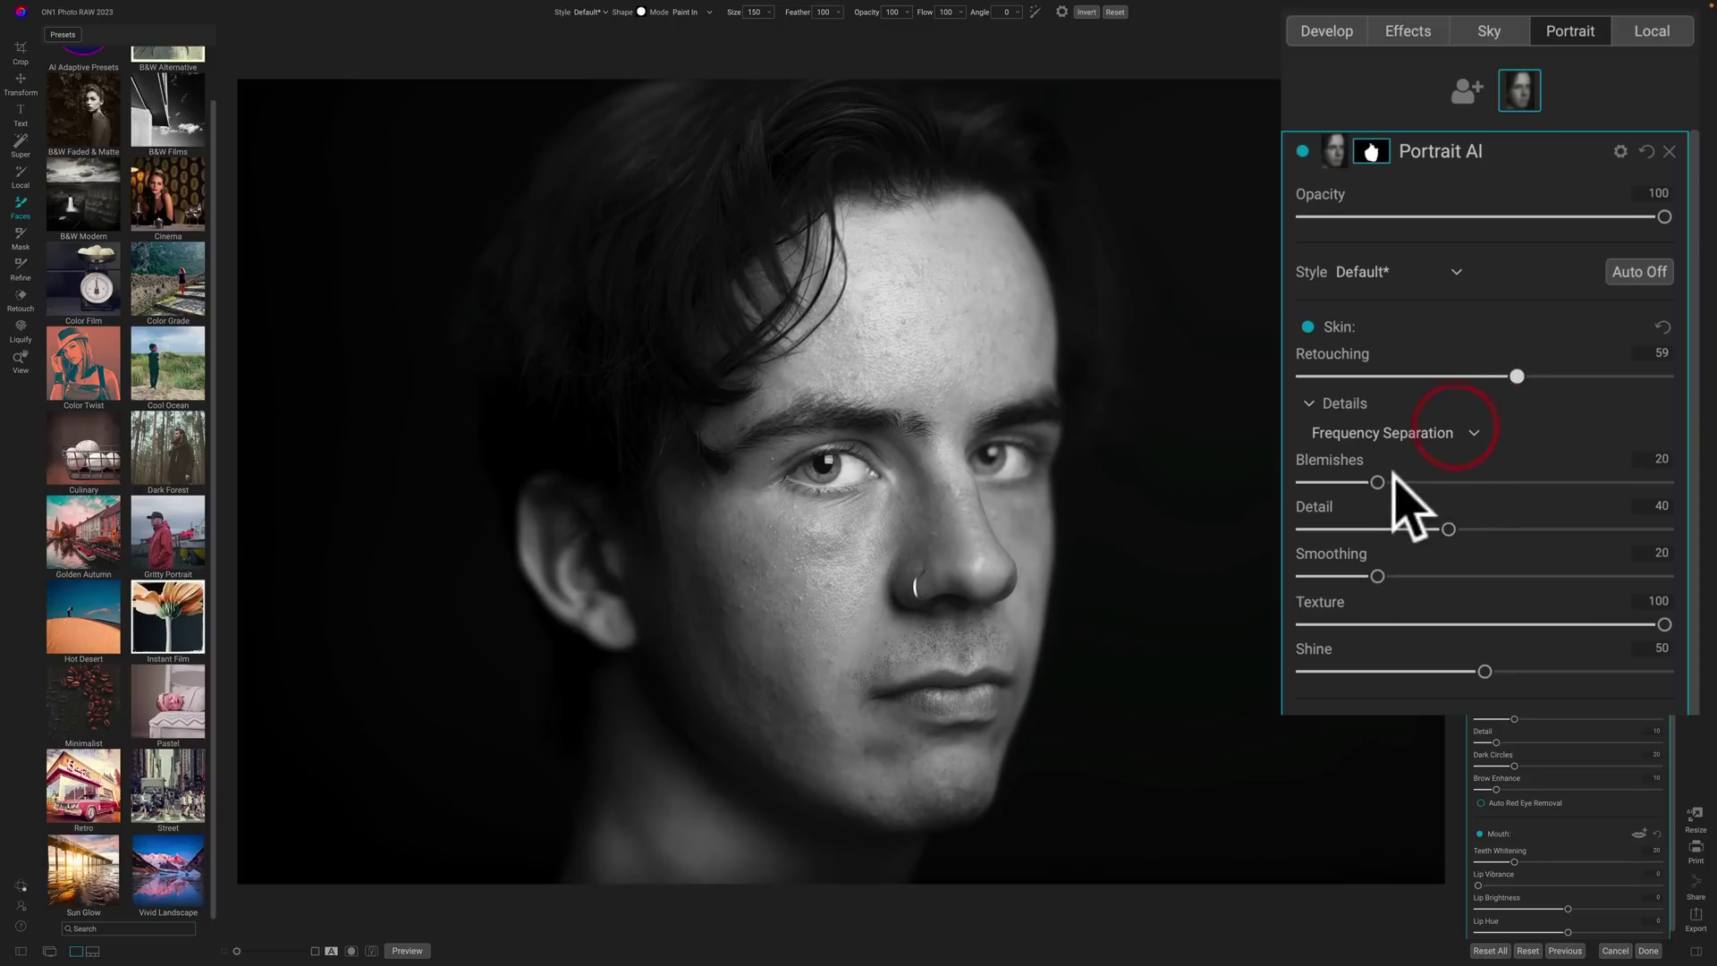
{"action": "left_click_drag", "start_coordinate": [1380, 474], "coordinate": [1445, 467]}
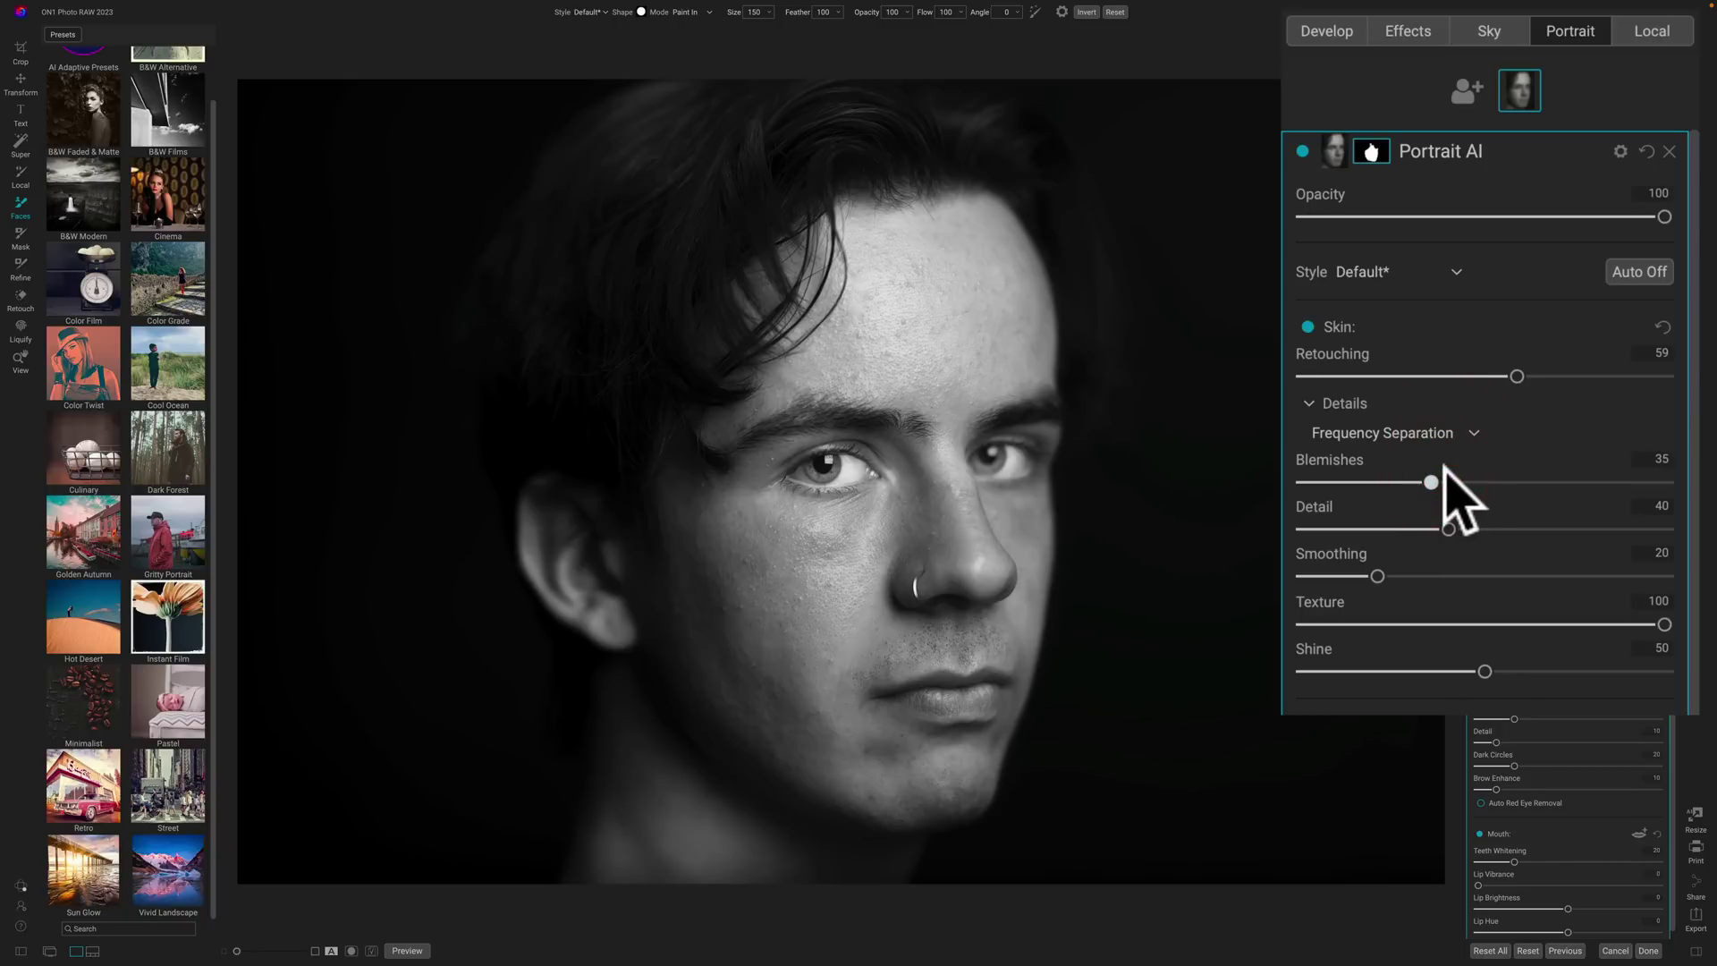
{"action": "left_click_drag", "start_coordinate": [1397, 579], "coordinate": [1493, 533]}
{"action": "left_click", "coordinate": [1426, 576]}
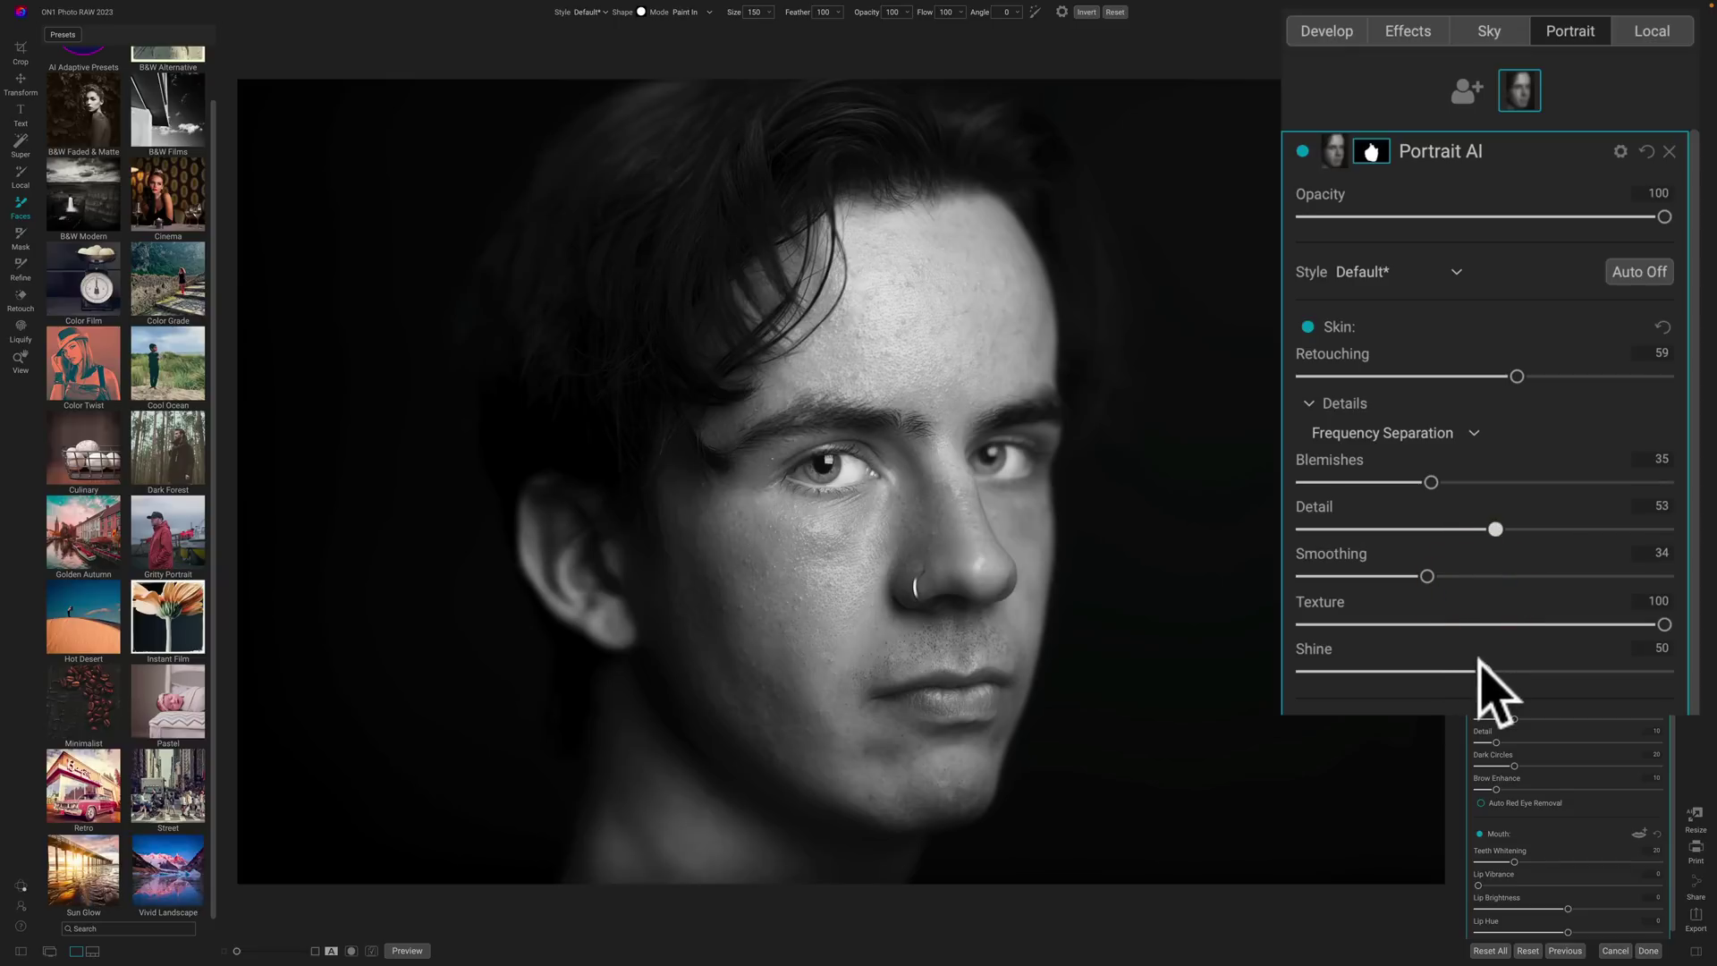
- Set the face Brightness to 51 and try the face shape and eye size adjustments, returning them to 0
{"action": "left_click", "coordinate": [1588, 224]}
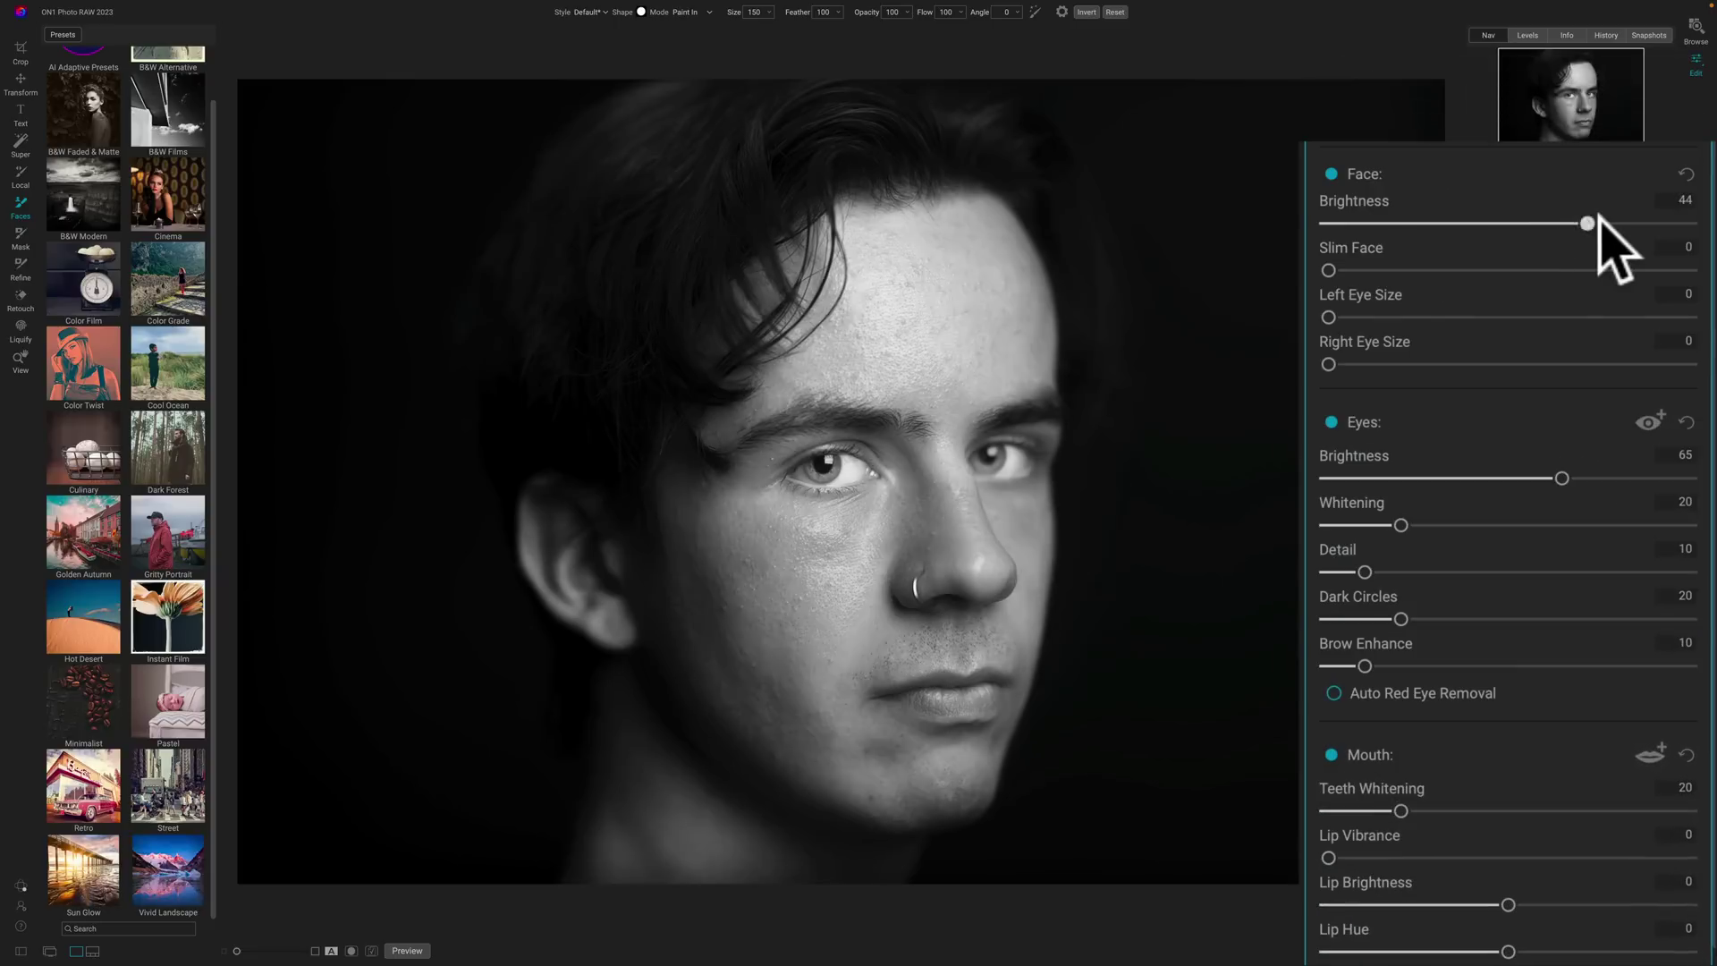
{"action": "left_click_drag", "start_coordinate": [1599, 219], "coordinate": [1600, 224]}
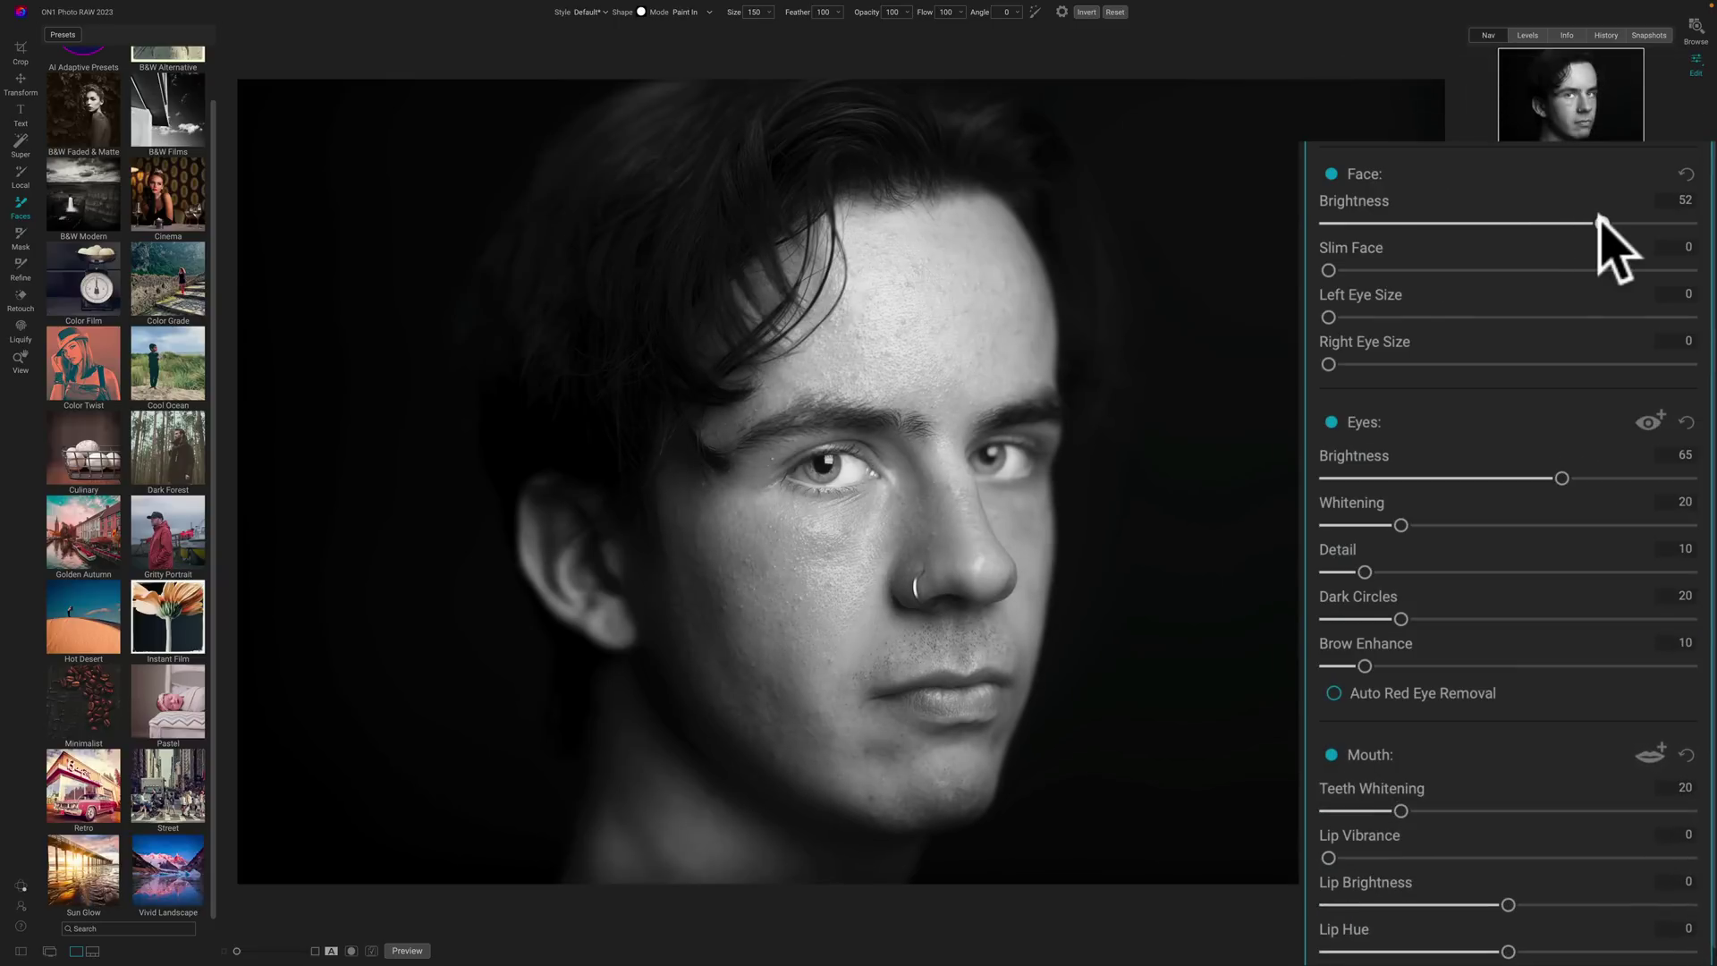
{"action": "left_click", "coordinate": [1329, 270]}
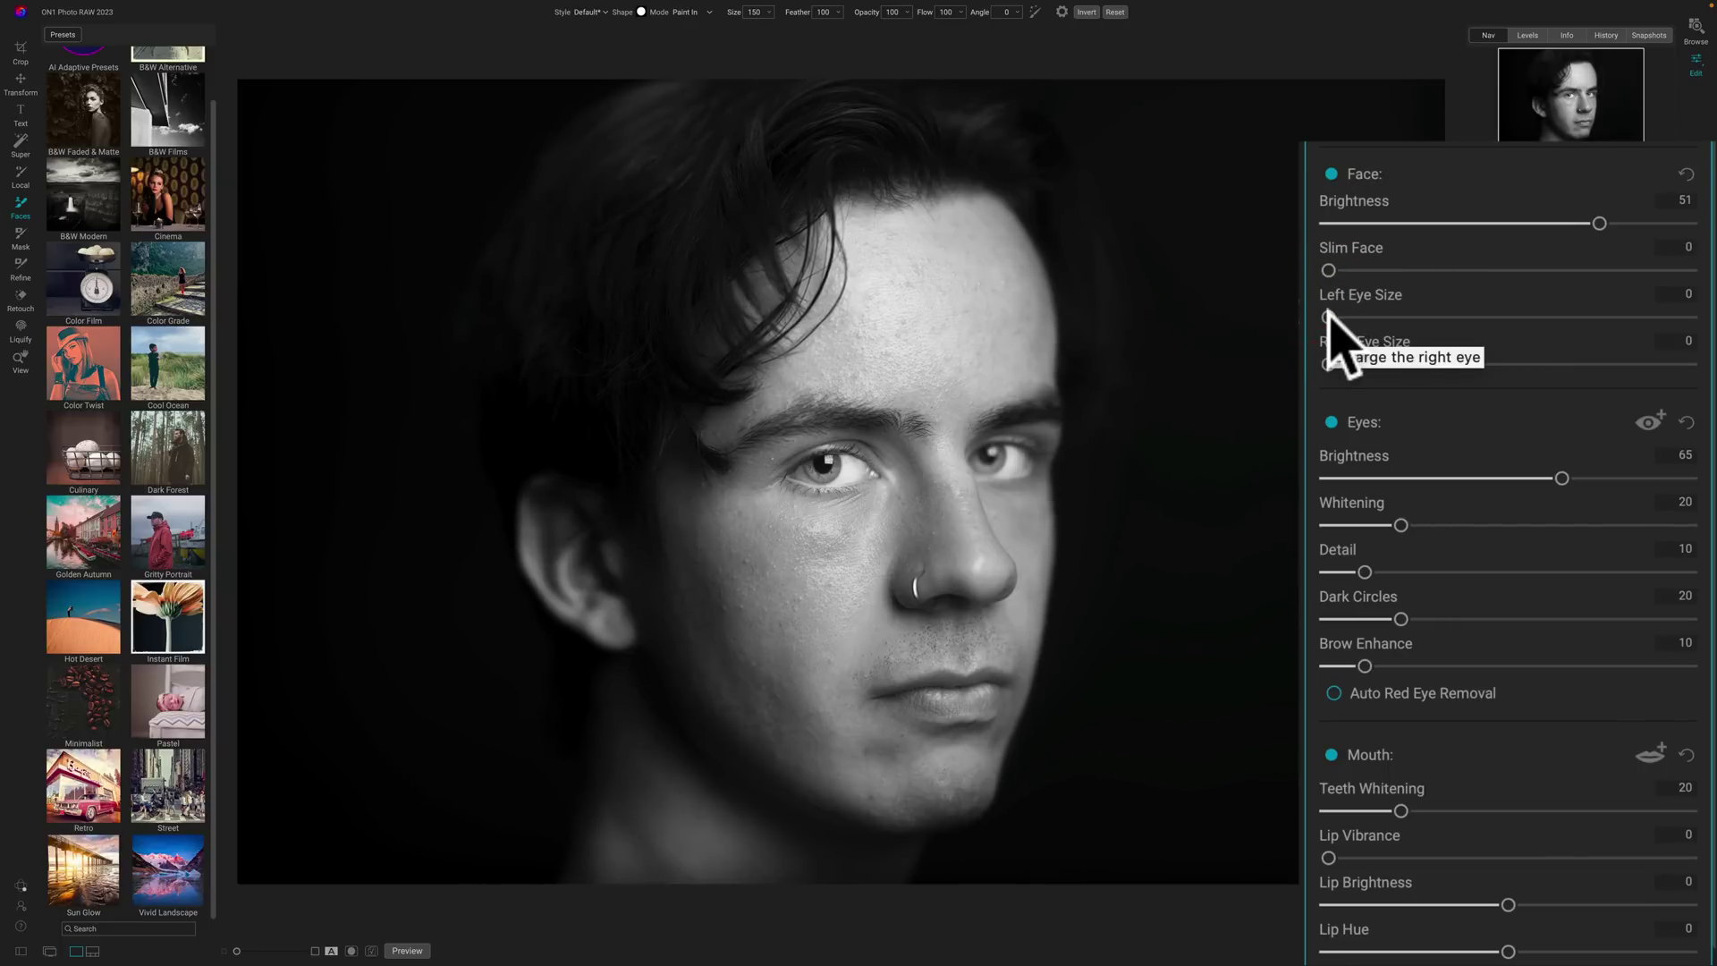
{"action": "mouse_move", "coordinate": [1328, 315]}
{"action": "left_mouse_down"}
{"action": "mouse_move", "coordinate": [1533, 319]}
{"action": "mouse_move", "coordinate": [1329, 317]}
{"action": "left_mouse_up"}
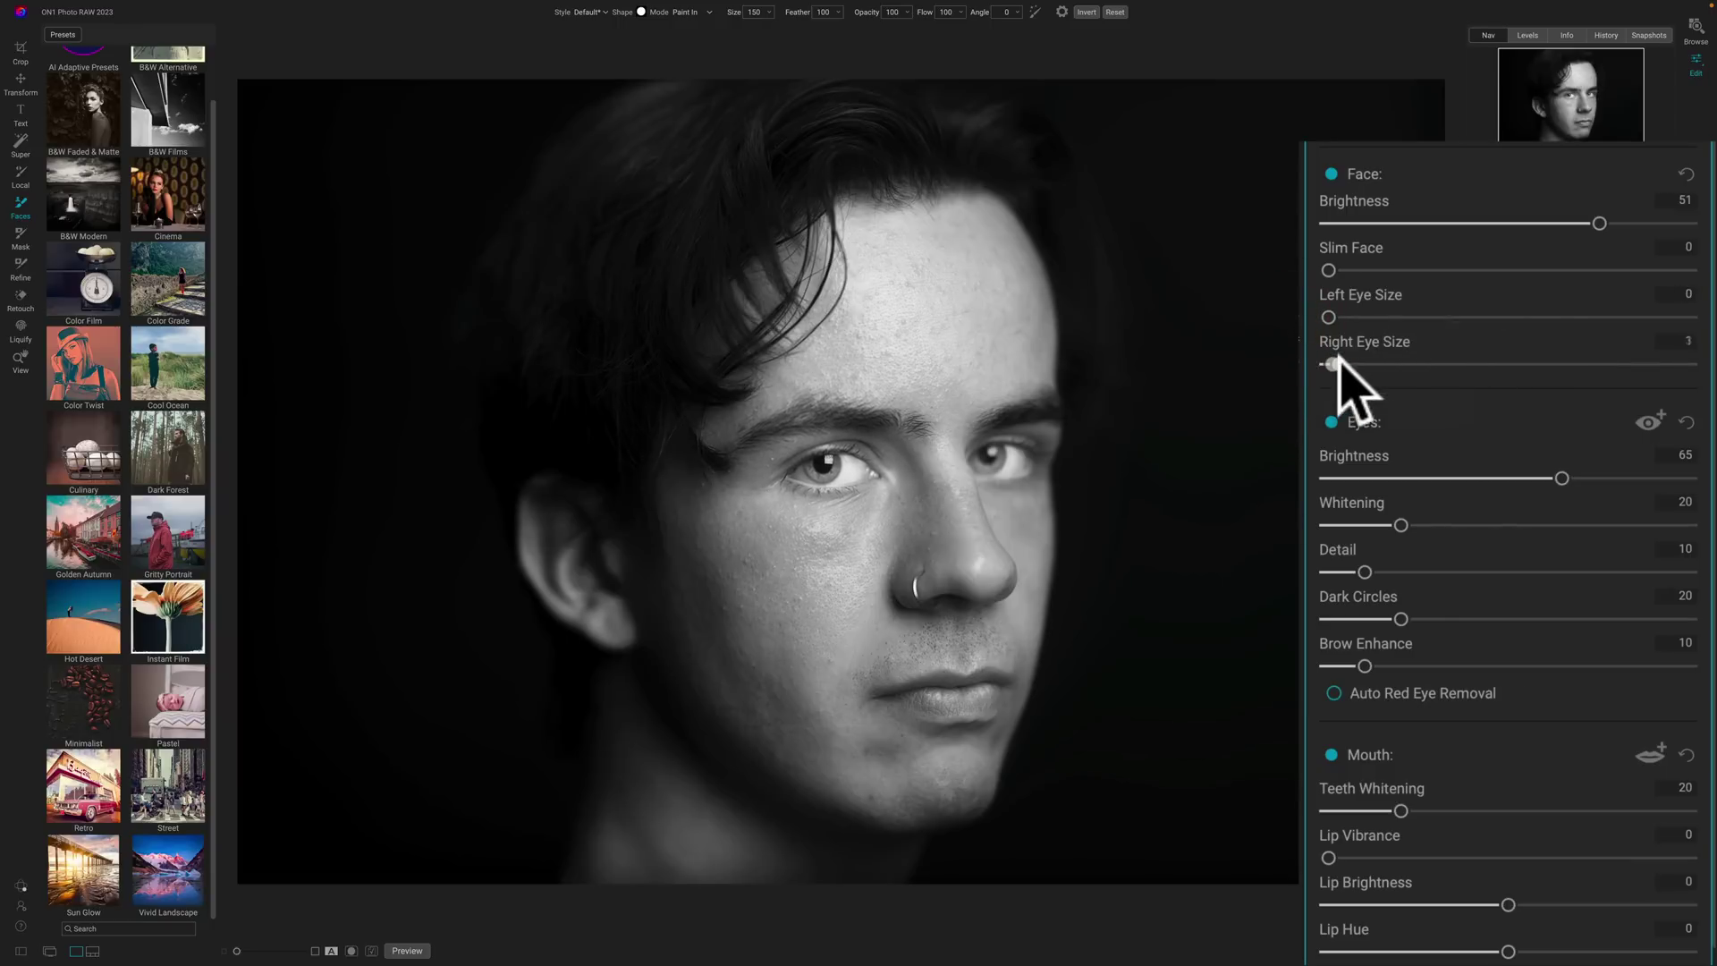
{"action": "mouse_move", "coordinate": [1330, 364]}
{"action": "left_mouse_down"}
{"action": "mouse_move", "coordinate": [1526, 360]}
{"action": "mouse_move", "coordinate": [1328, 364]}
{"action": "left_mouse_up"}
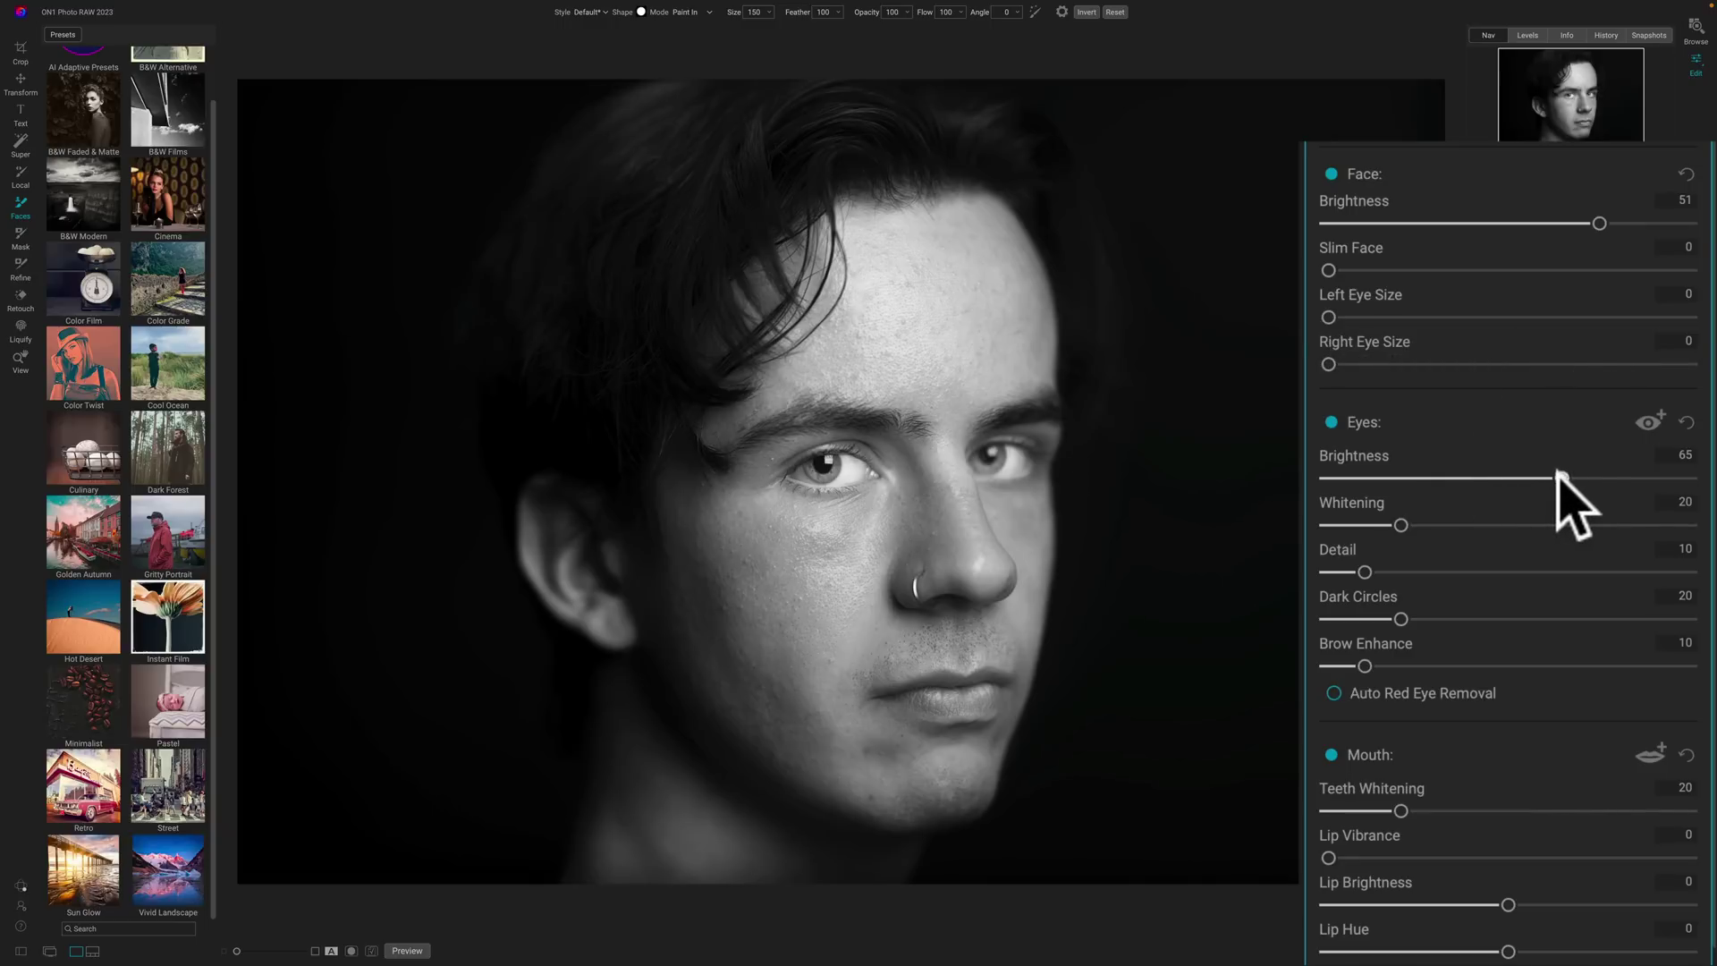
- Set the eyes' Brightness to 78, Whitening to 34, Detail to 56, Dark Circles to 69 and Brow Enhance to 49
{"action": "left_click_drag", "start_coordinate": [1561, 478], "coordinate": [1609, 478]}
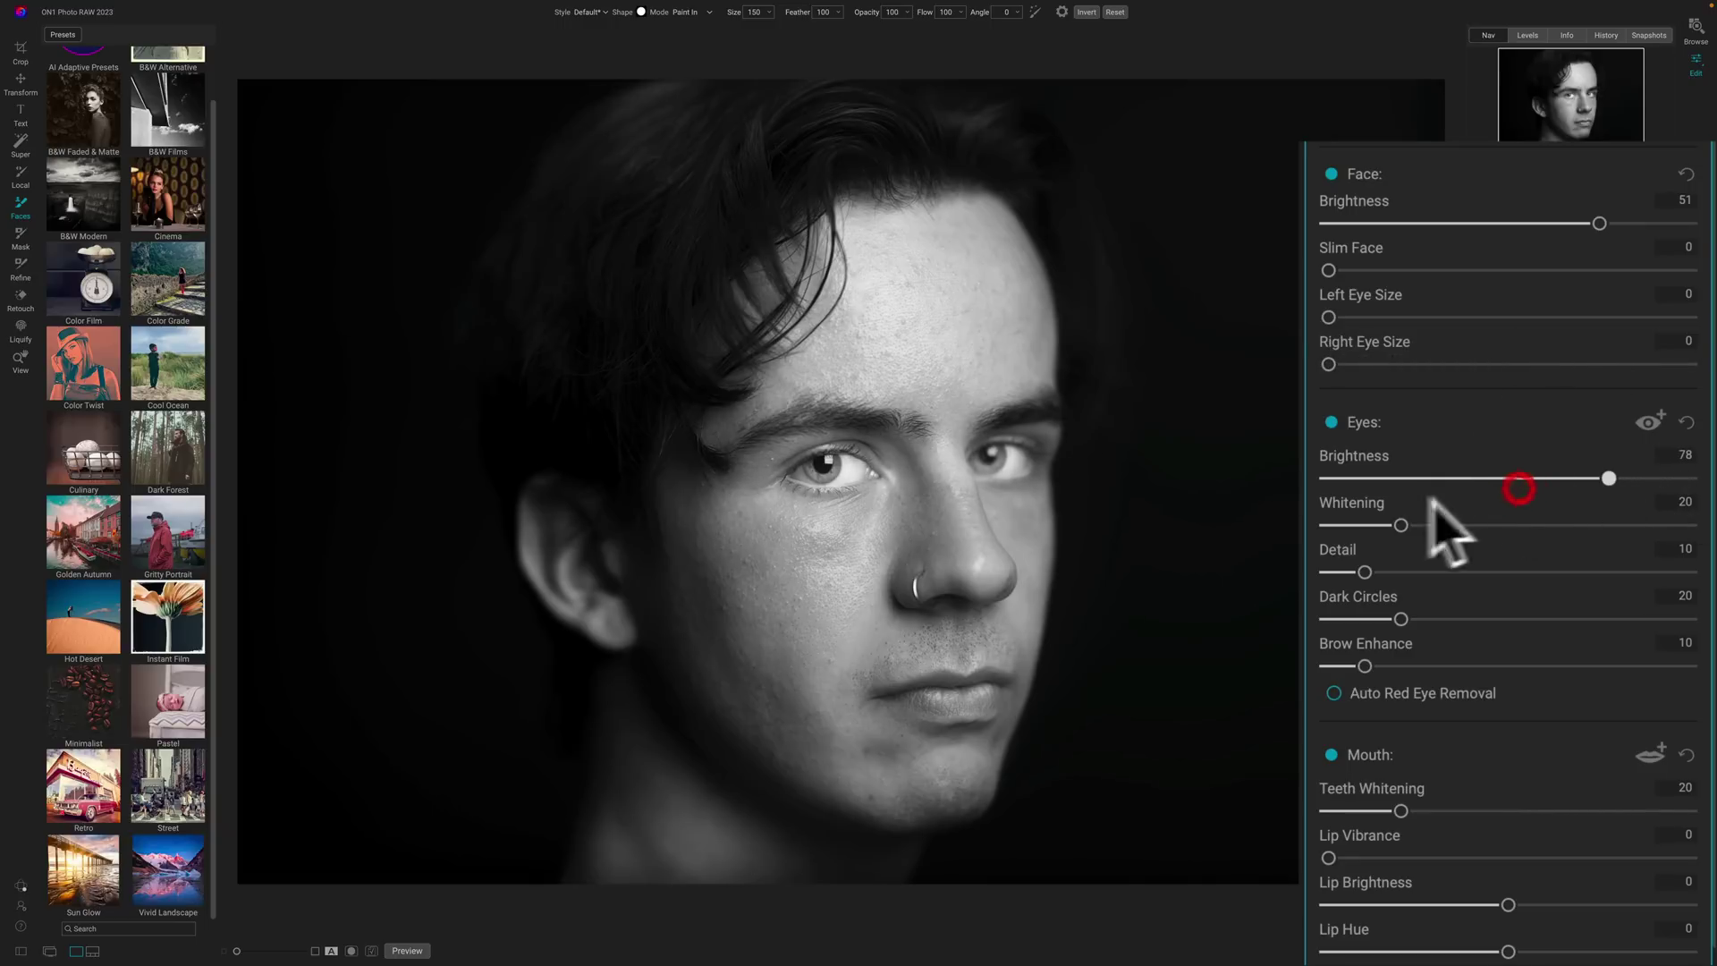
{"action": "left_click_drag", "start_coordinate": [1399, 524], "coordinate": [1447, 526]}
{"action": "left_click_drag", "start_coordinate": [1365, 572], "coordinate": [1528, 571]}
{"action": "left_click_drag", "start_coordinate": [1401, 619], "coordinate": [1572, 623]}
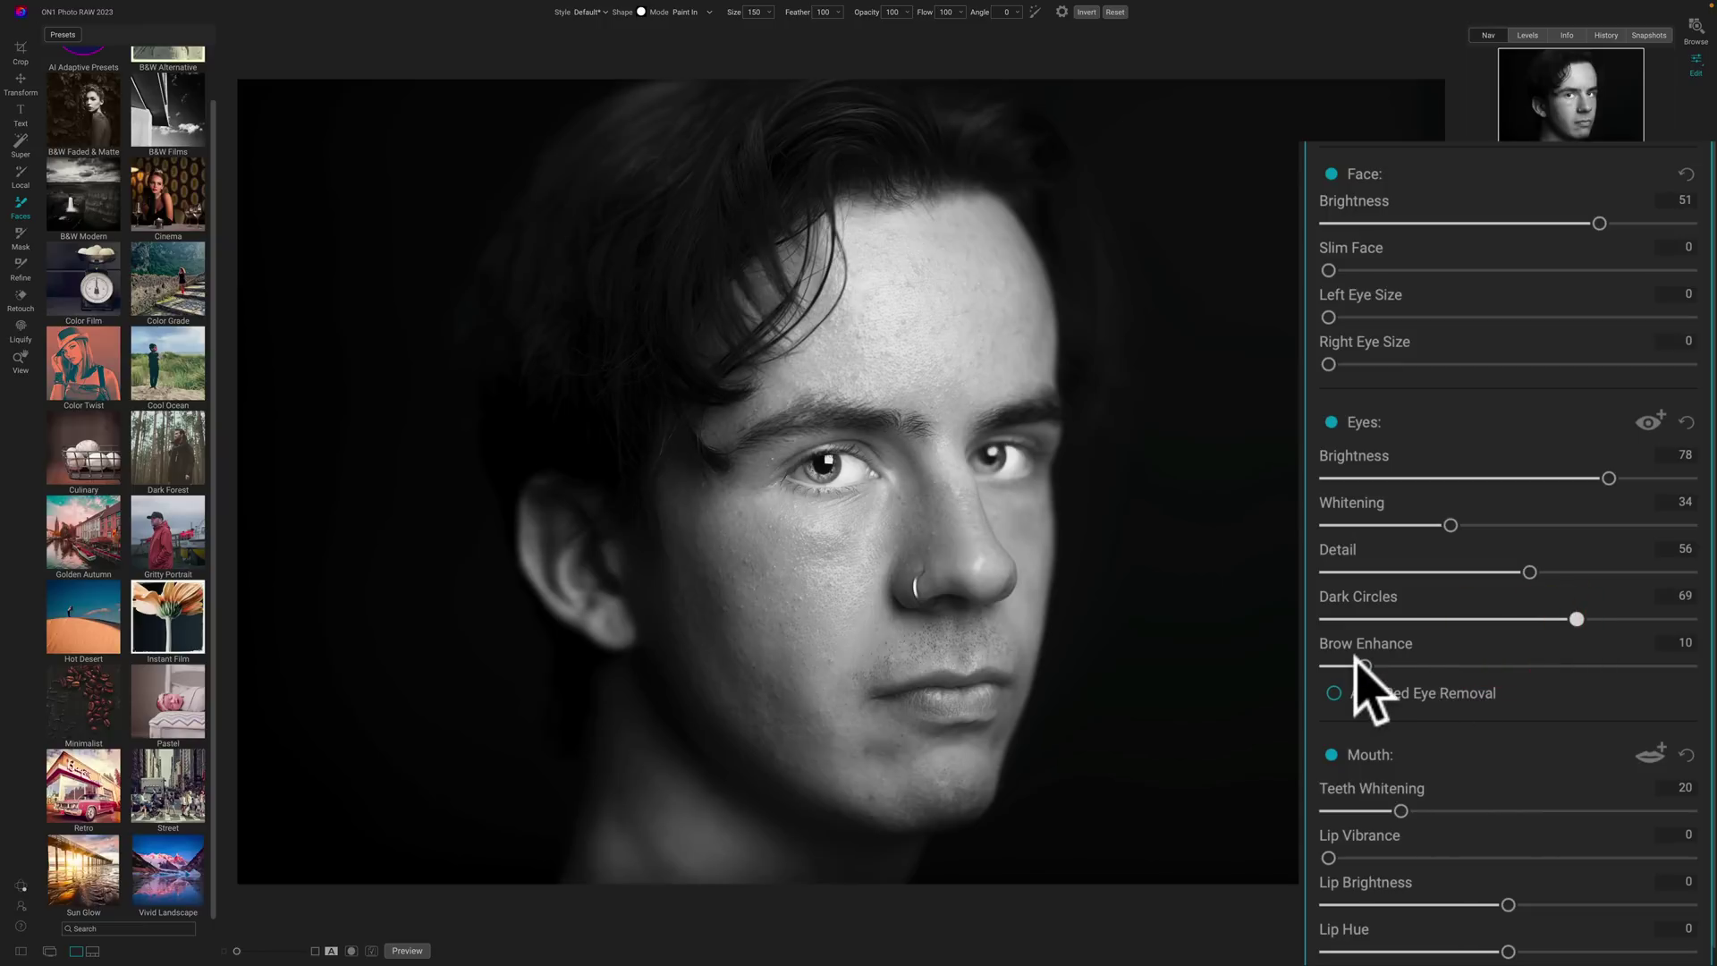
{"action": "left_click_drag", "start_coordinate": [1357, 662], "coordinate": [1503, 661]}
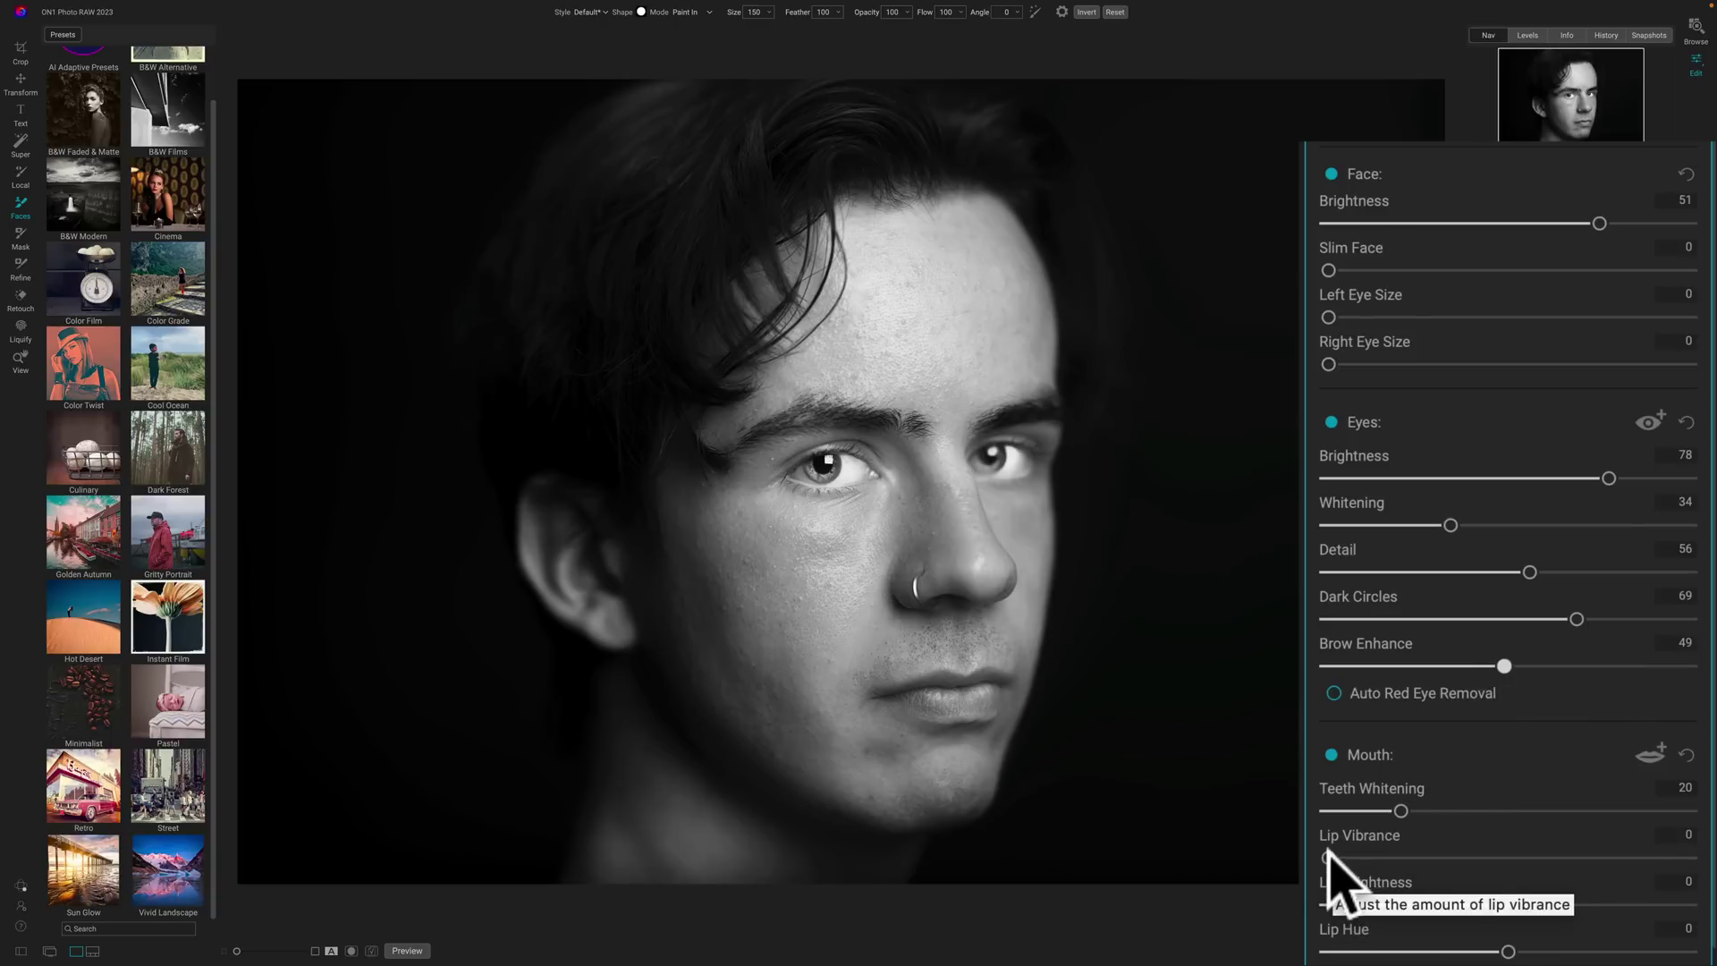
- Try raising Lip Vibrance, reset it to 0, and set Lip Brightness to 75
{"action": "left_click_drag", "start_coordinate": [1331, 858], "coordinate": [1376, 858]}
{"action": "double_click", "coordinate": [1417, 854]}
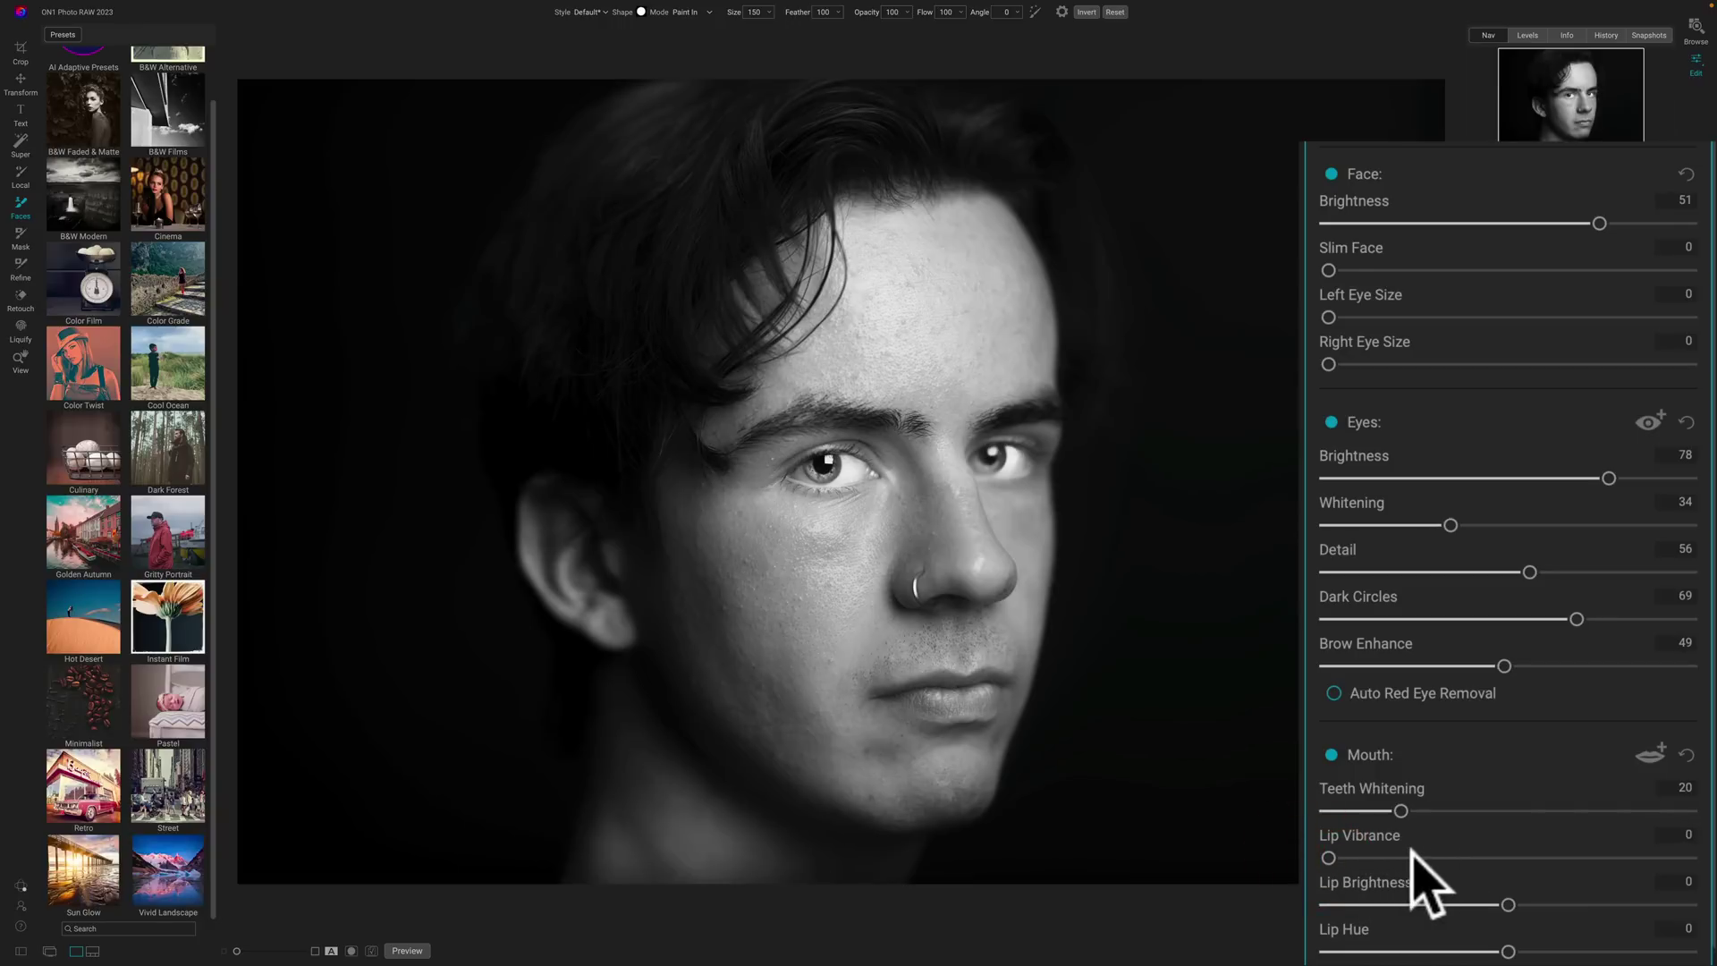
{"action": "left_click_drag", "start_coordinate": [1508, 905], "coordinate": [1643, 897]}
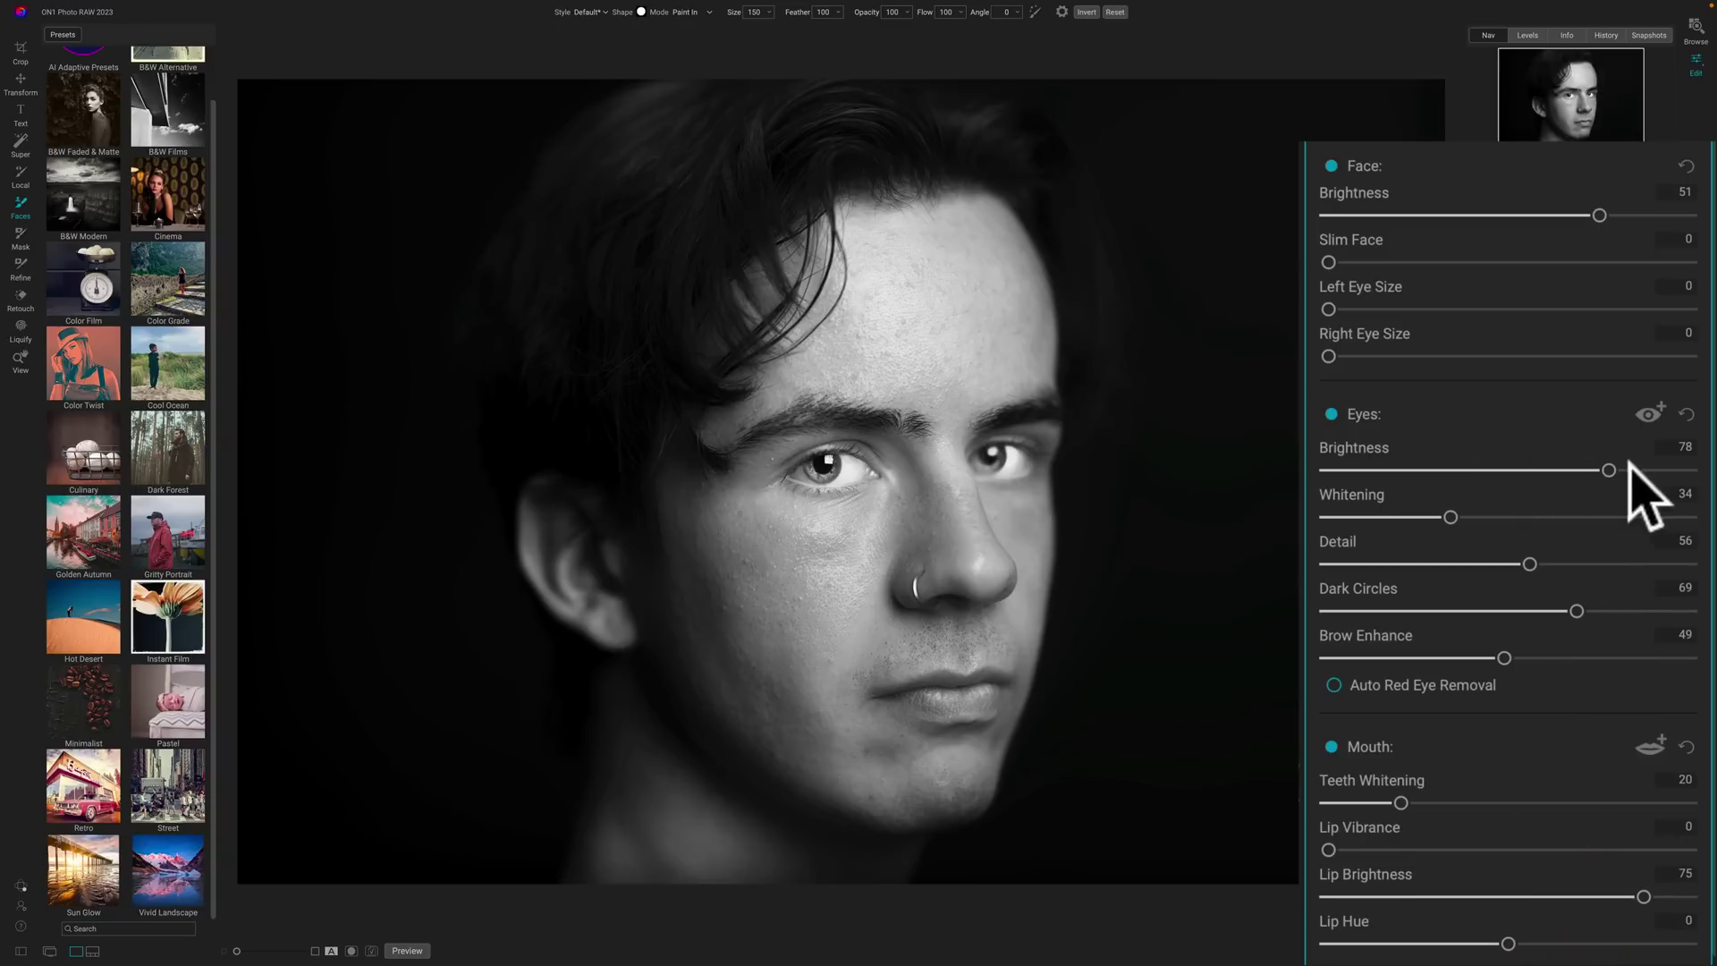
- Set the eyes' Brightness to 45 and Detail to 48, and compare the portrait with its original version
{"action": "left_click_drag", "start_coordinate": [1608, 469], "coordinate": [1490, 472]}
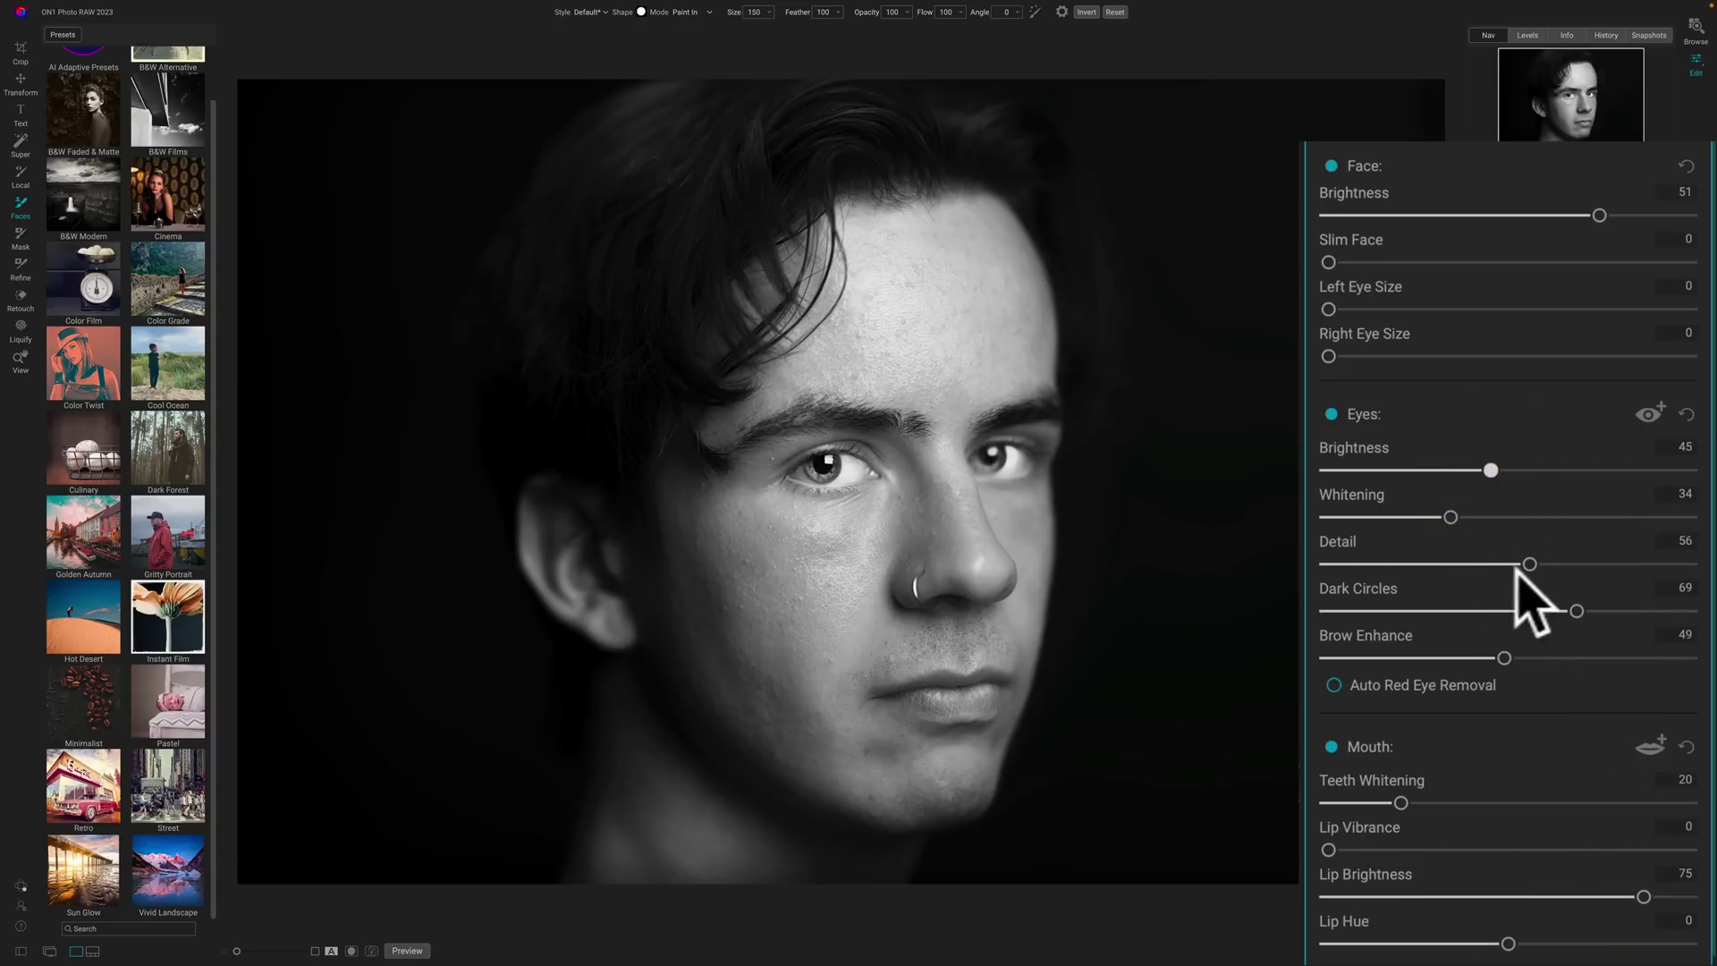
{"action": "left_click_drag", "start_coordinate": [1528, 564], "coordinate": [1501, 565]}
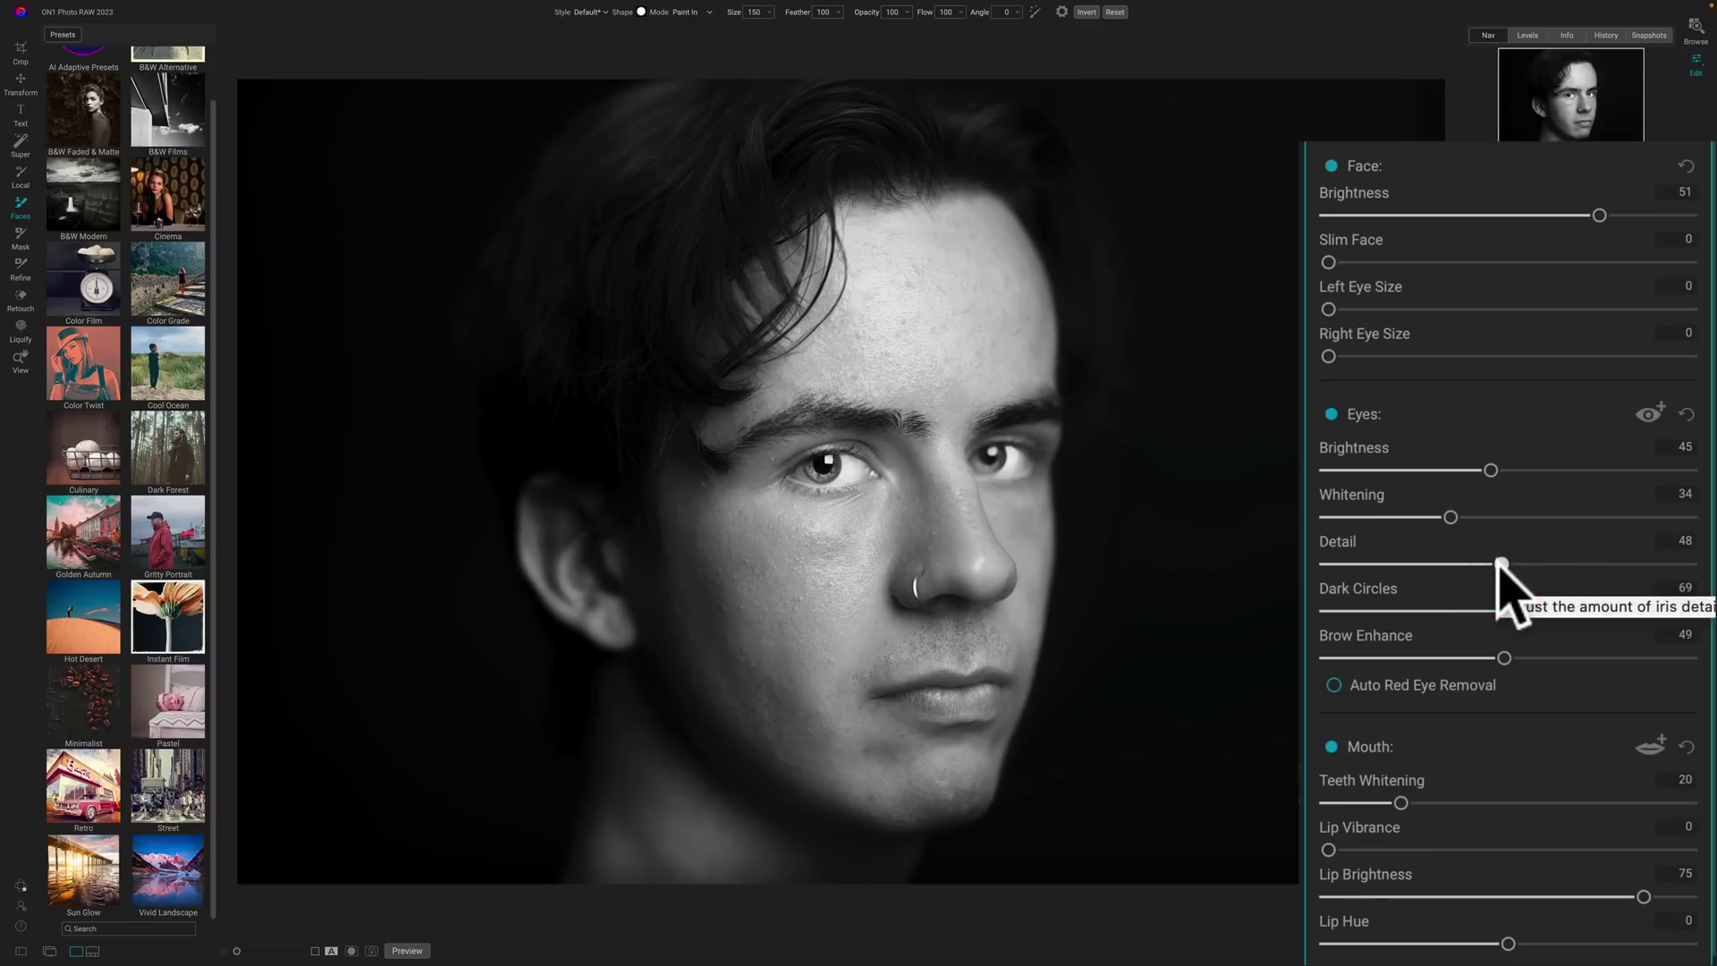
{"action": "key", "text": "backslash"}
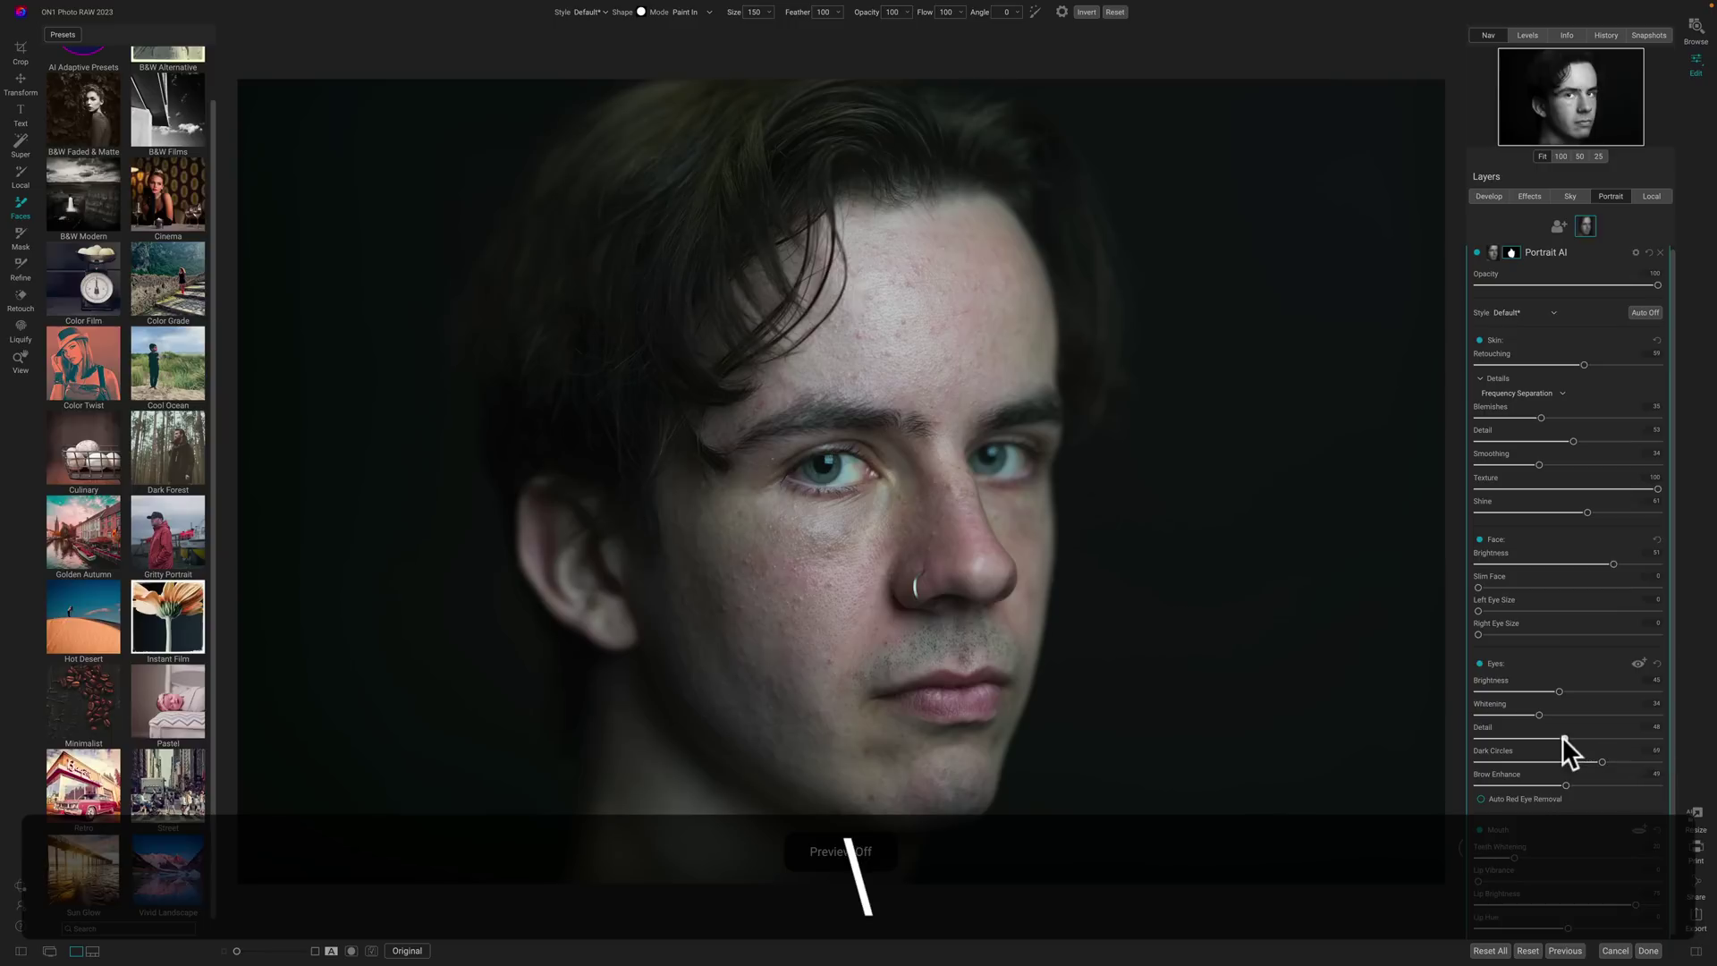
{"action": "key", "text": "backslash"}
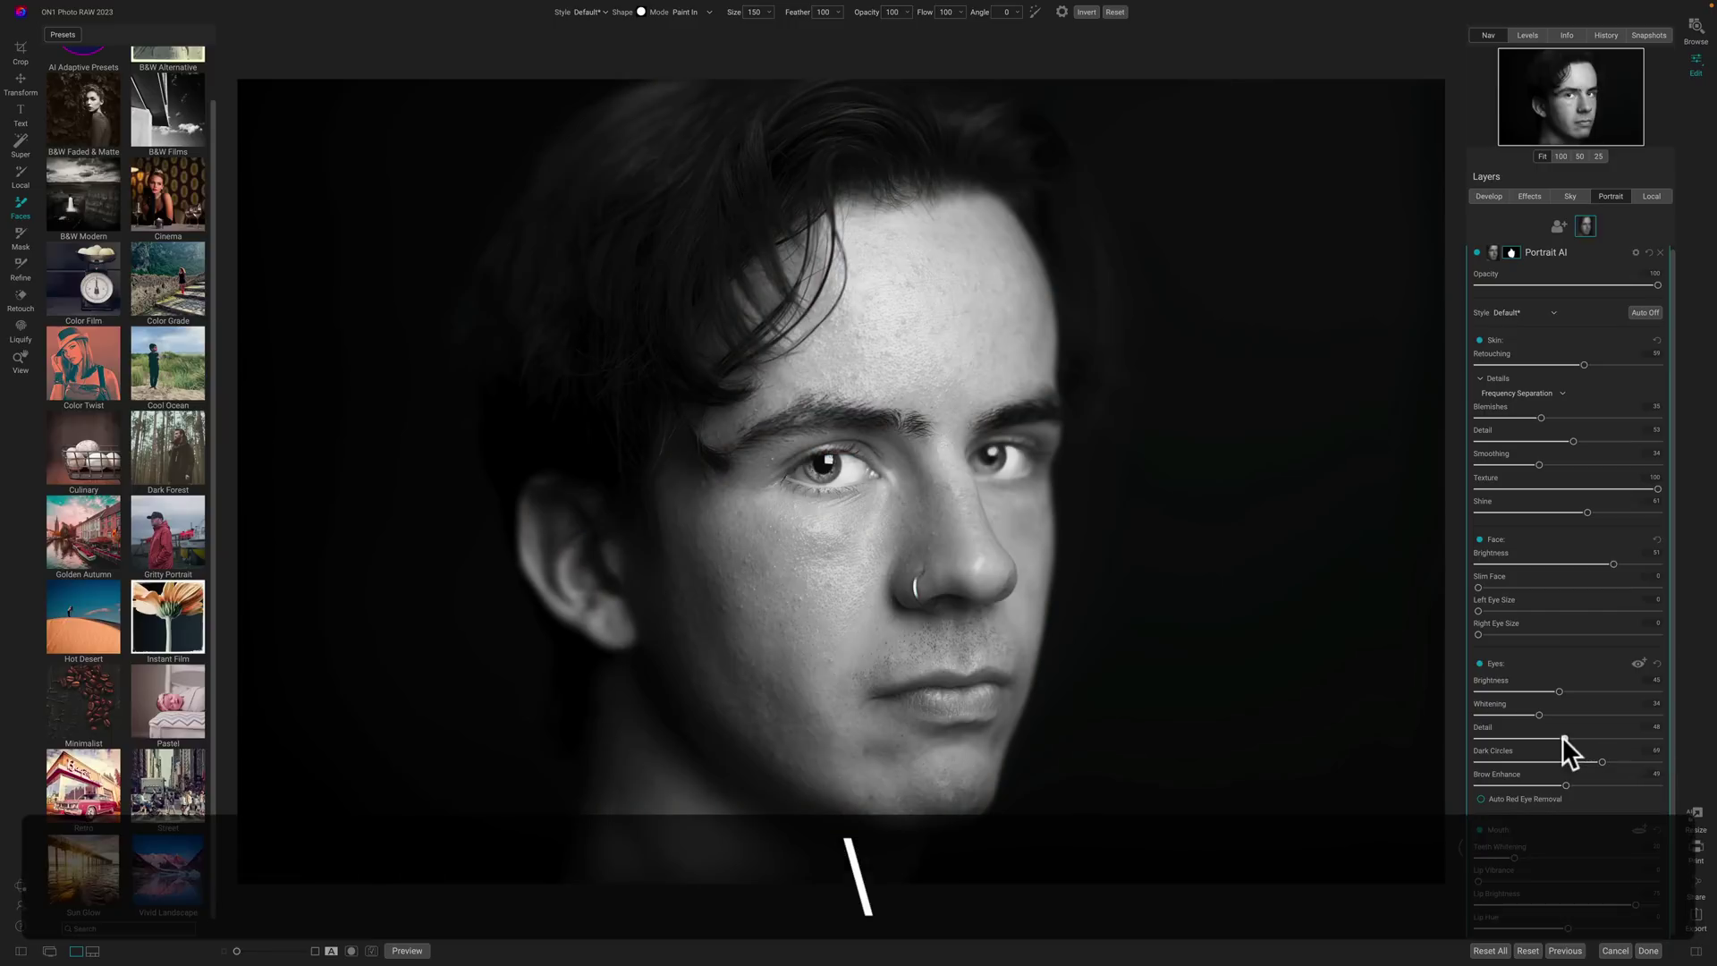
{"action": "key", "text": "backslash"}
{"action": "key", "text": "backslash"}
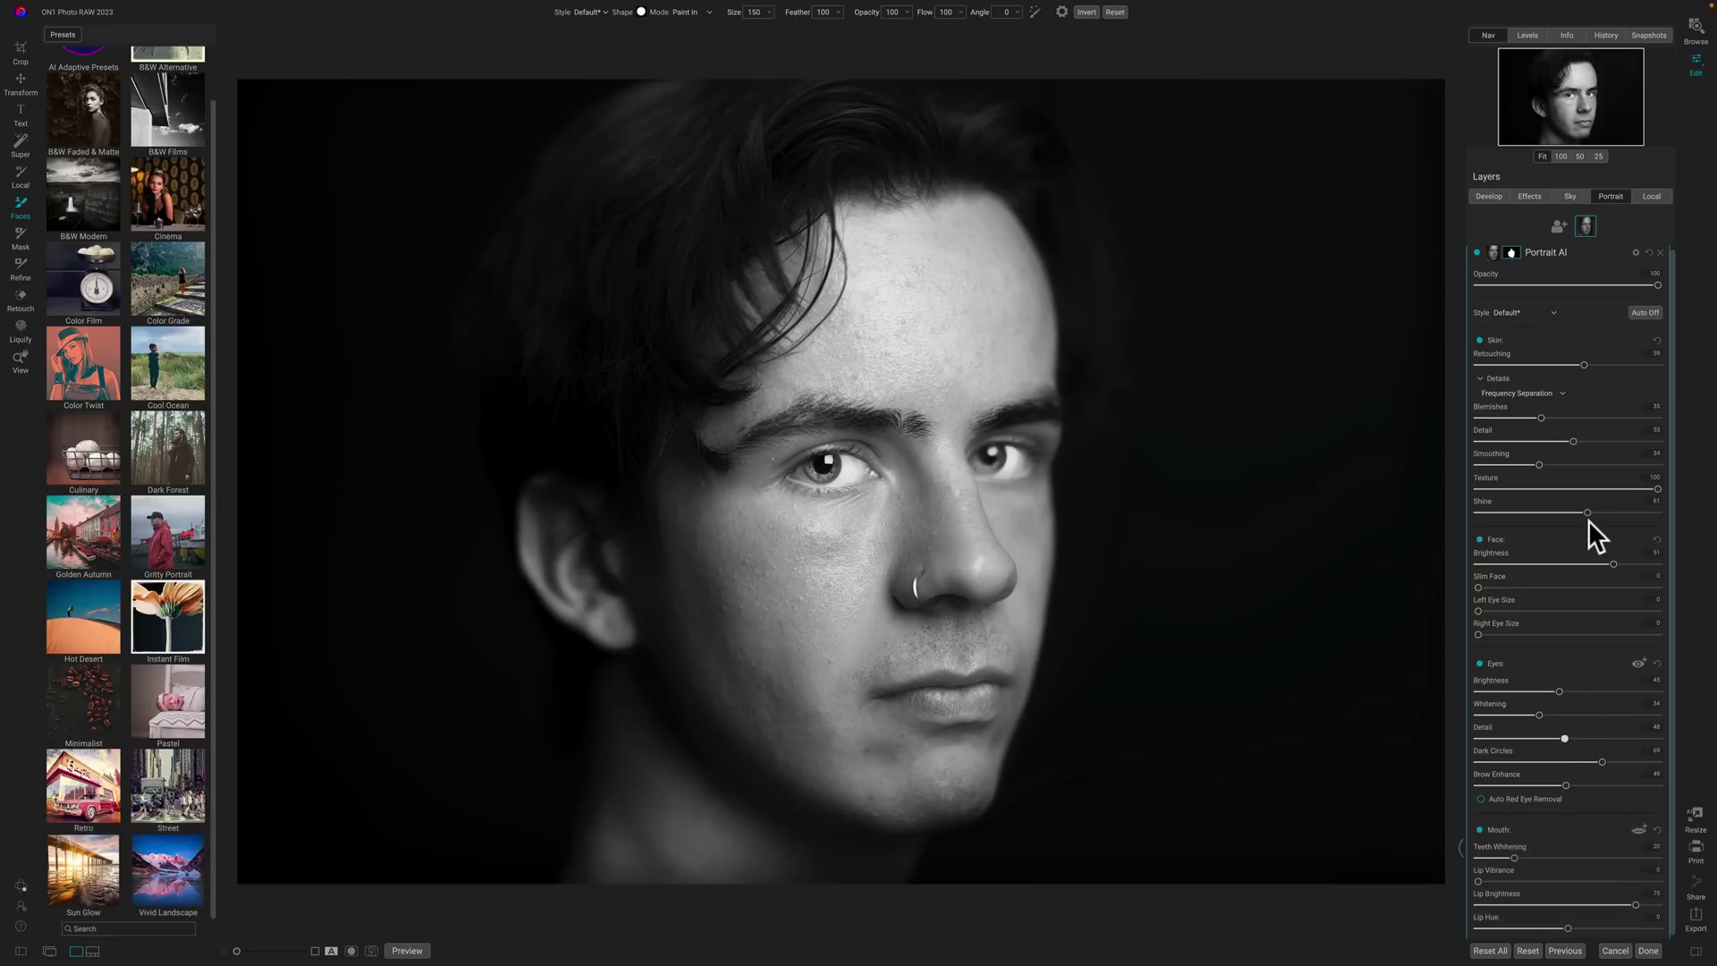
- Return to the working album and open the lake photo DSCF6408-Edit.jpg for editing
{"action": "left_click", "coordinate": [1697, 31]}
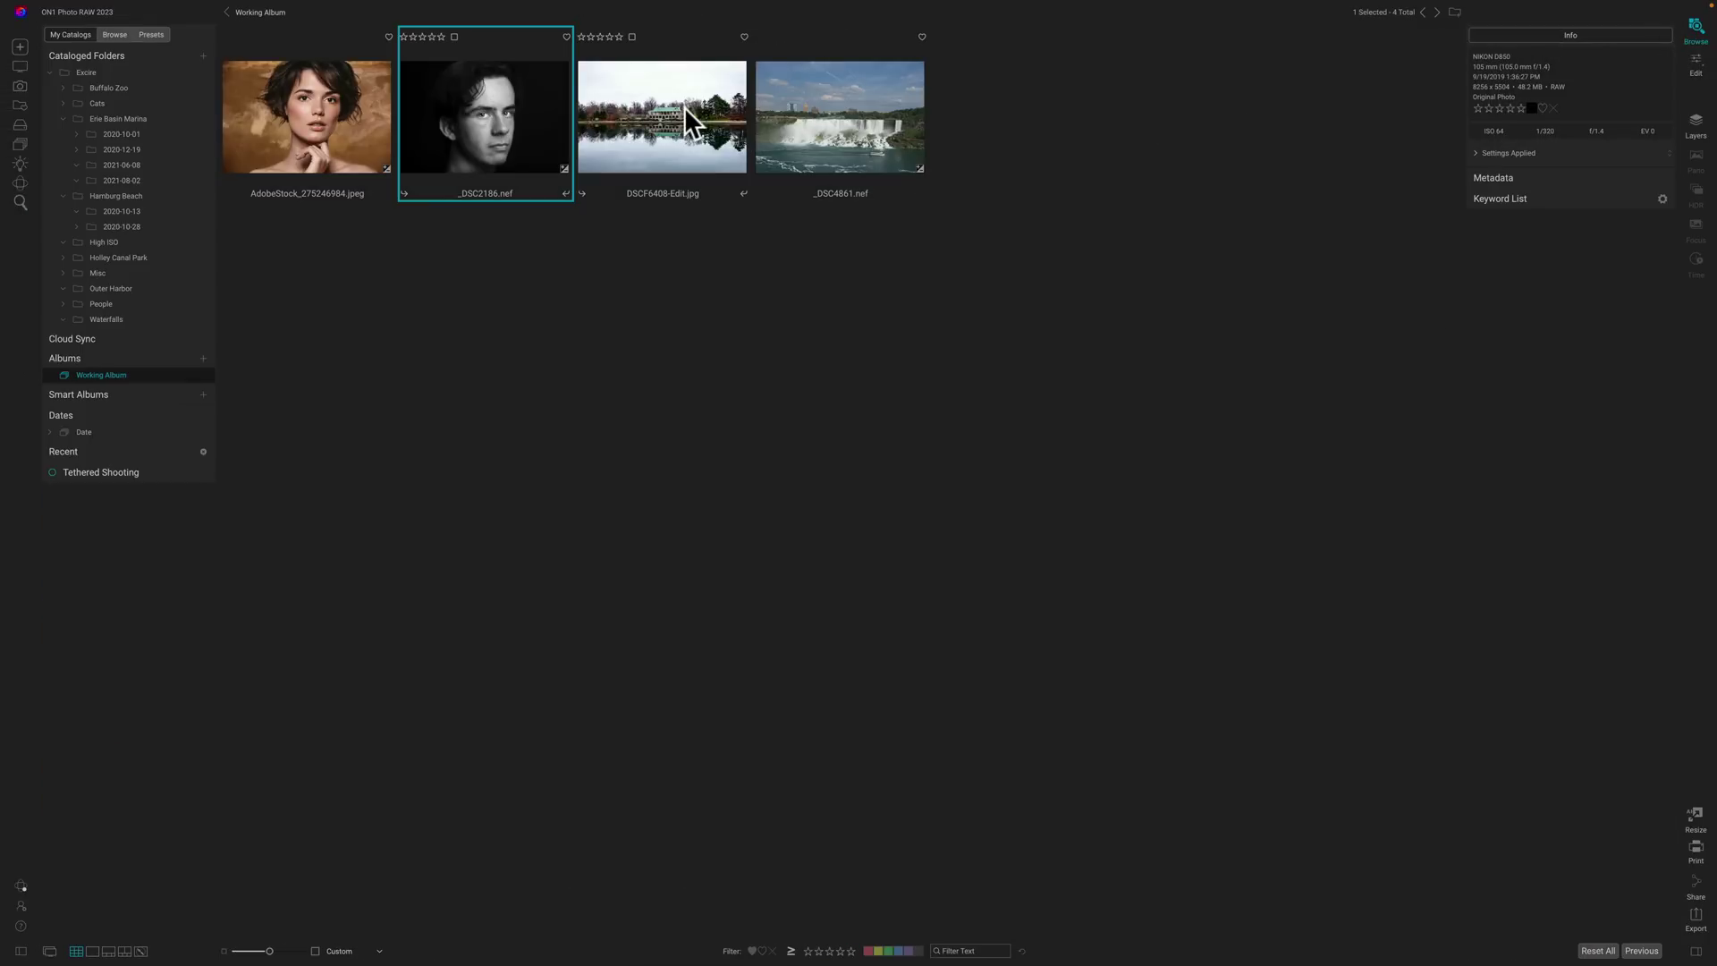
{"action": "left_click", "coordinate": [685, 105]}
{"action": "double_click", "coordinate": [684, 106]}
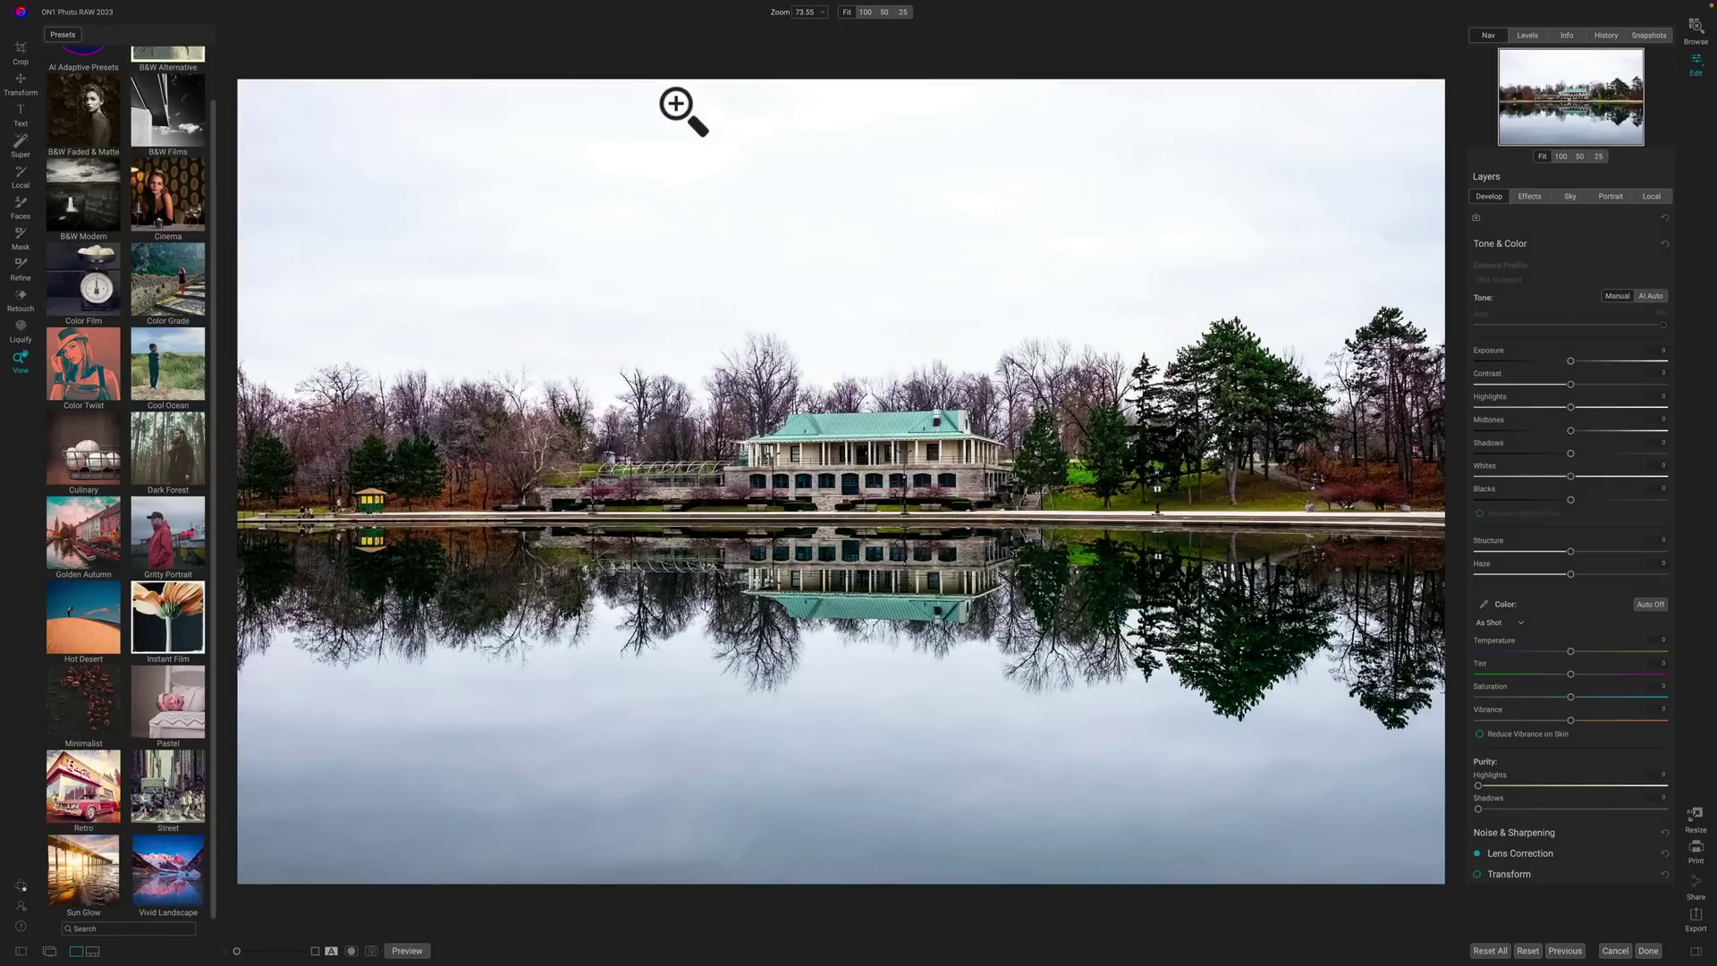
- Replace the sky with Sky Swap AI, using the Ocudrone Blustery Blue category
{"action": "left_click", "coordinate": [1570, 196]}
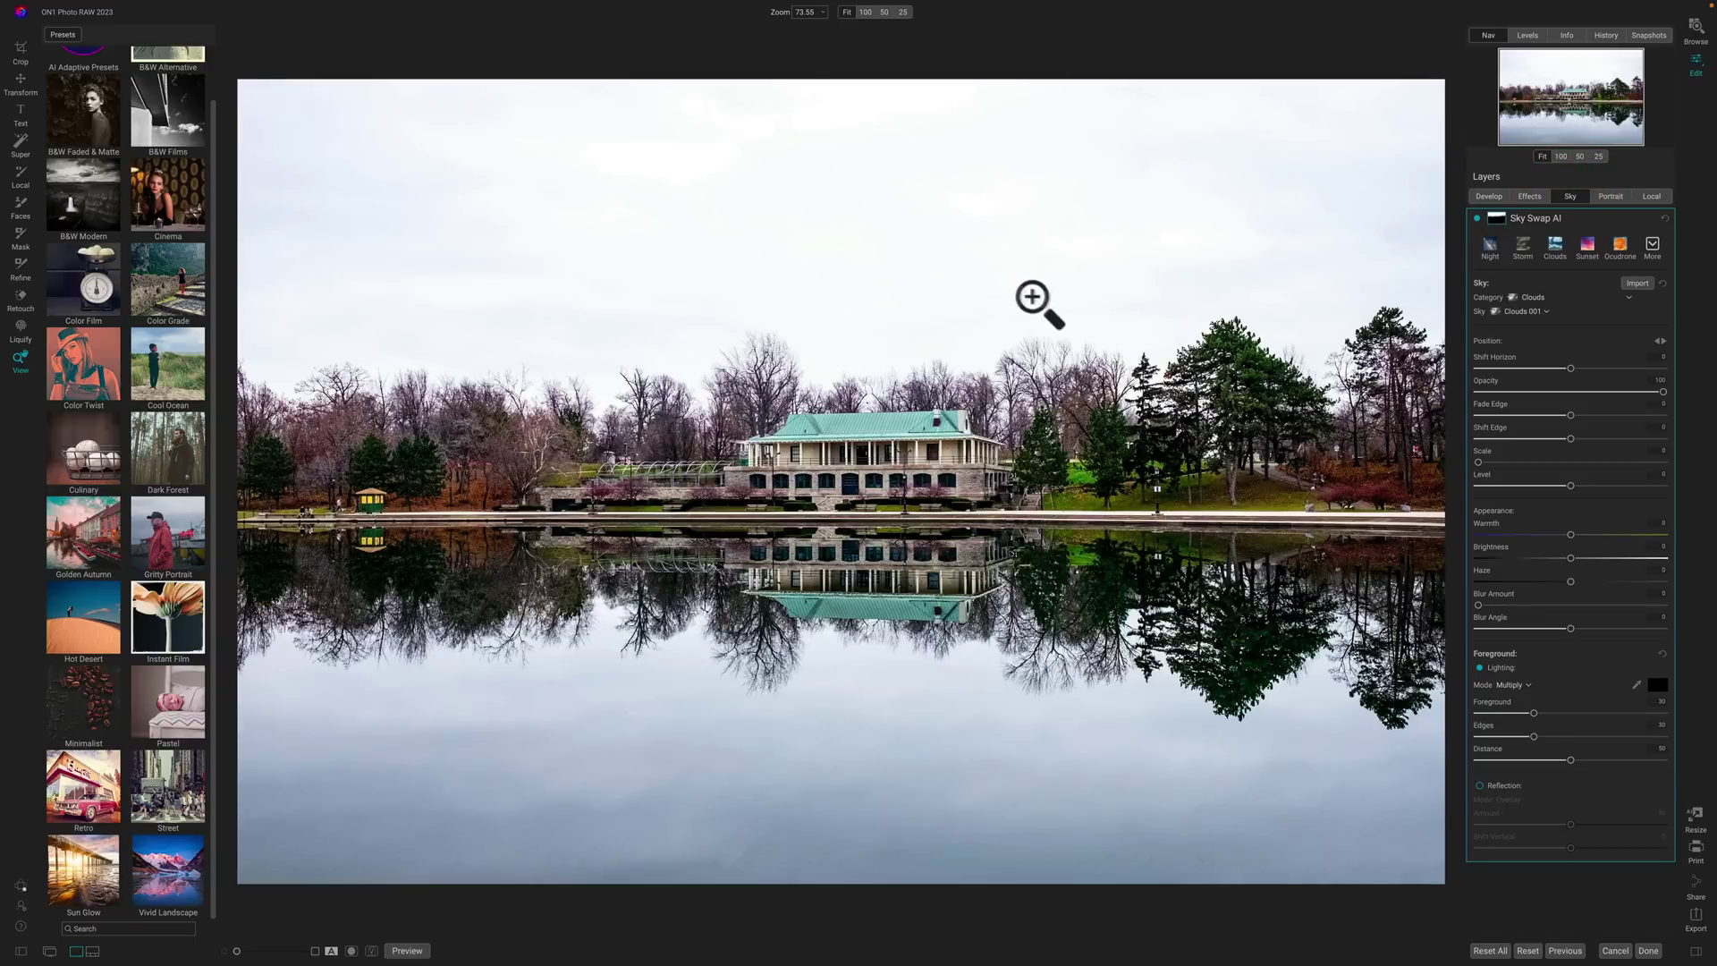
{"action": "left_click", "coordinate": [1545, 295]}
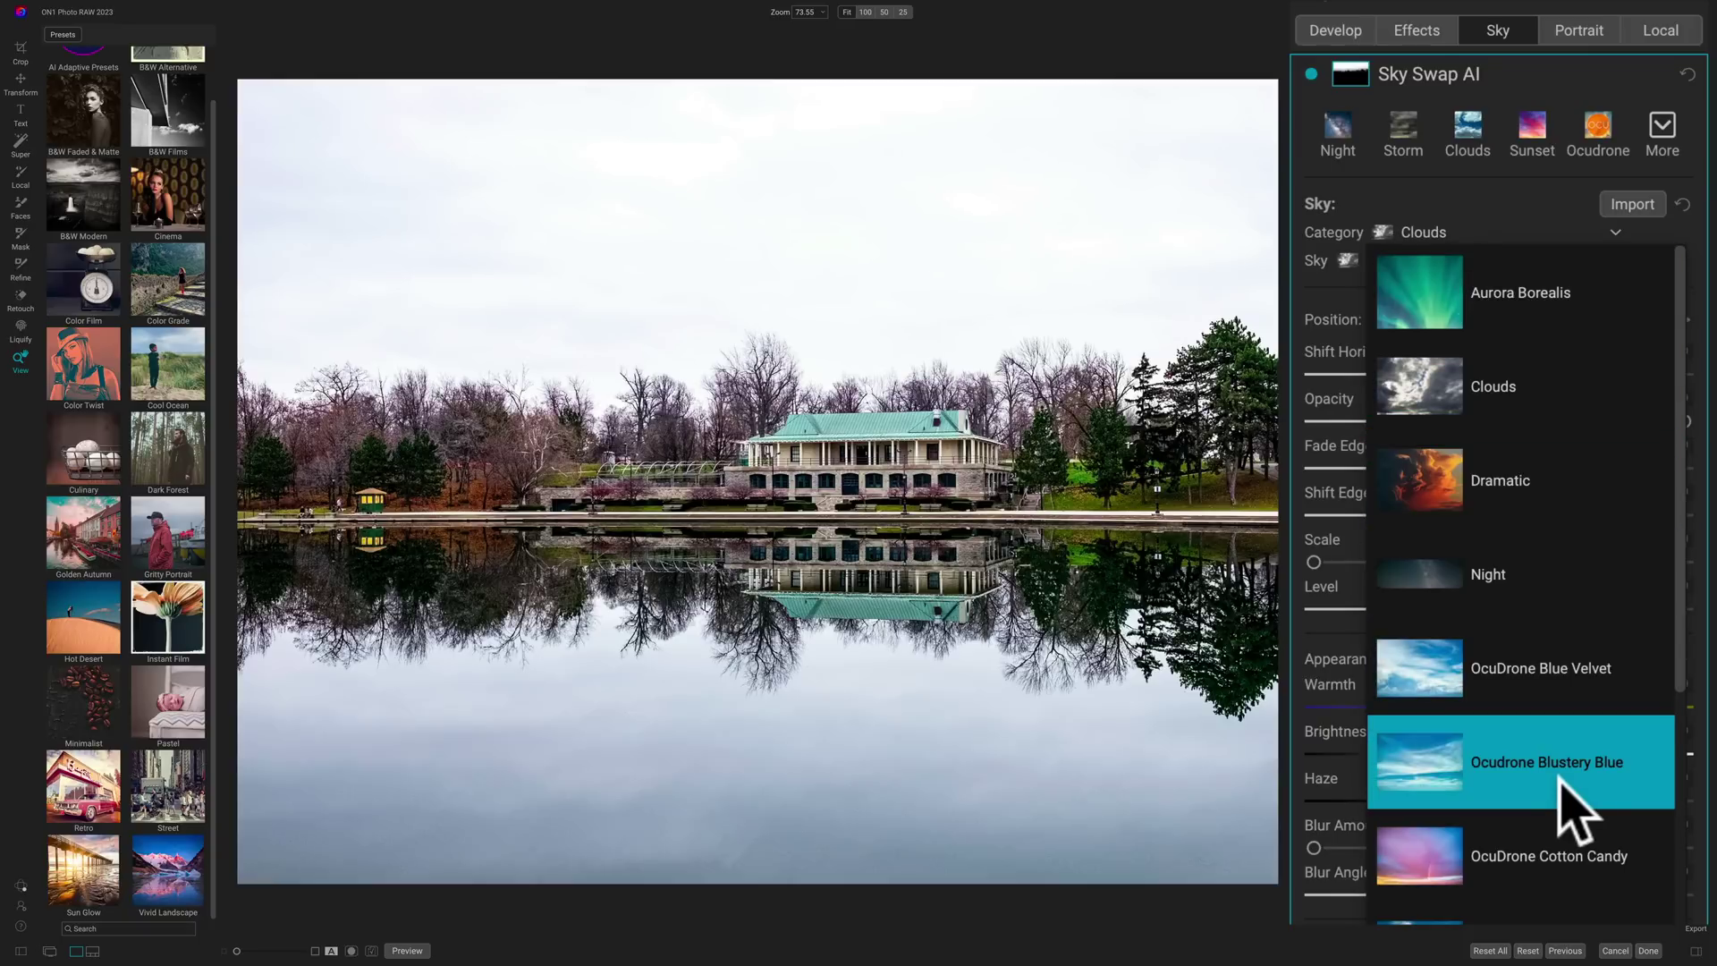
{"action": "left_click", "coordinate": [1532, 780]}
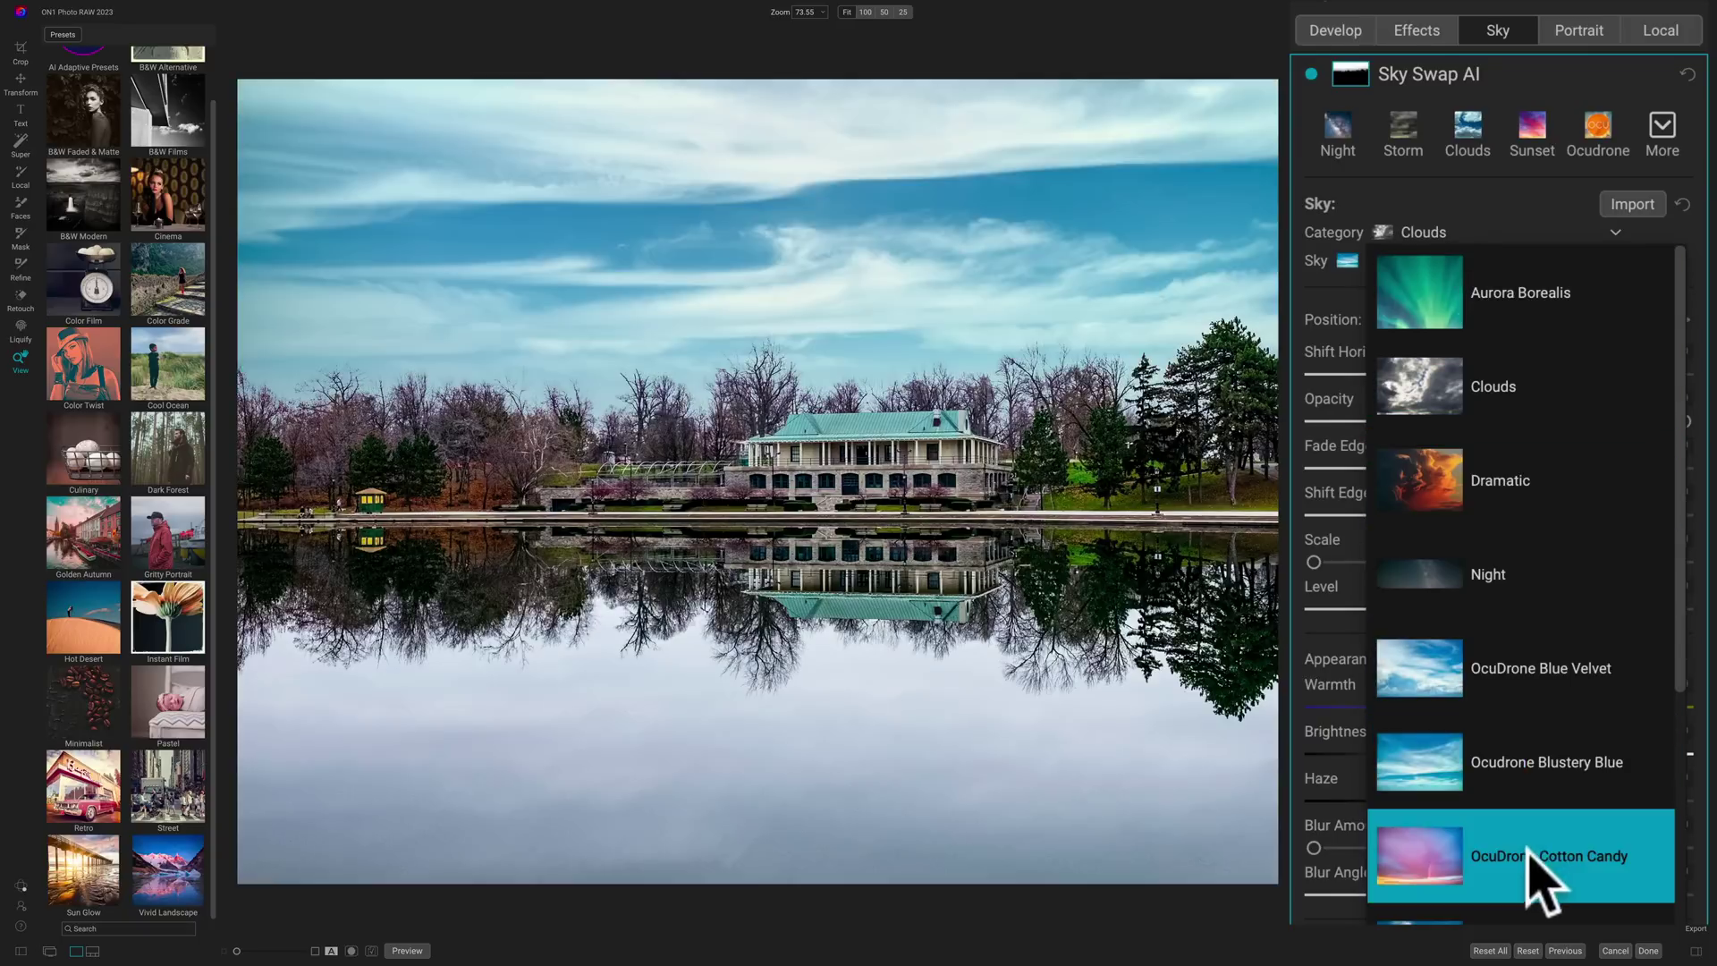
{"action": "left_click", "coordinate": [1502, 785]}
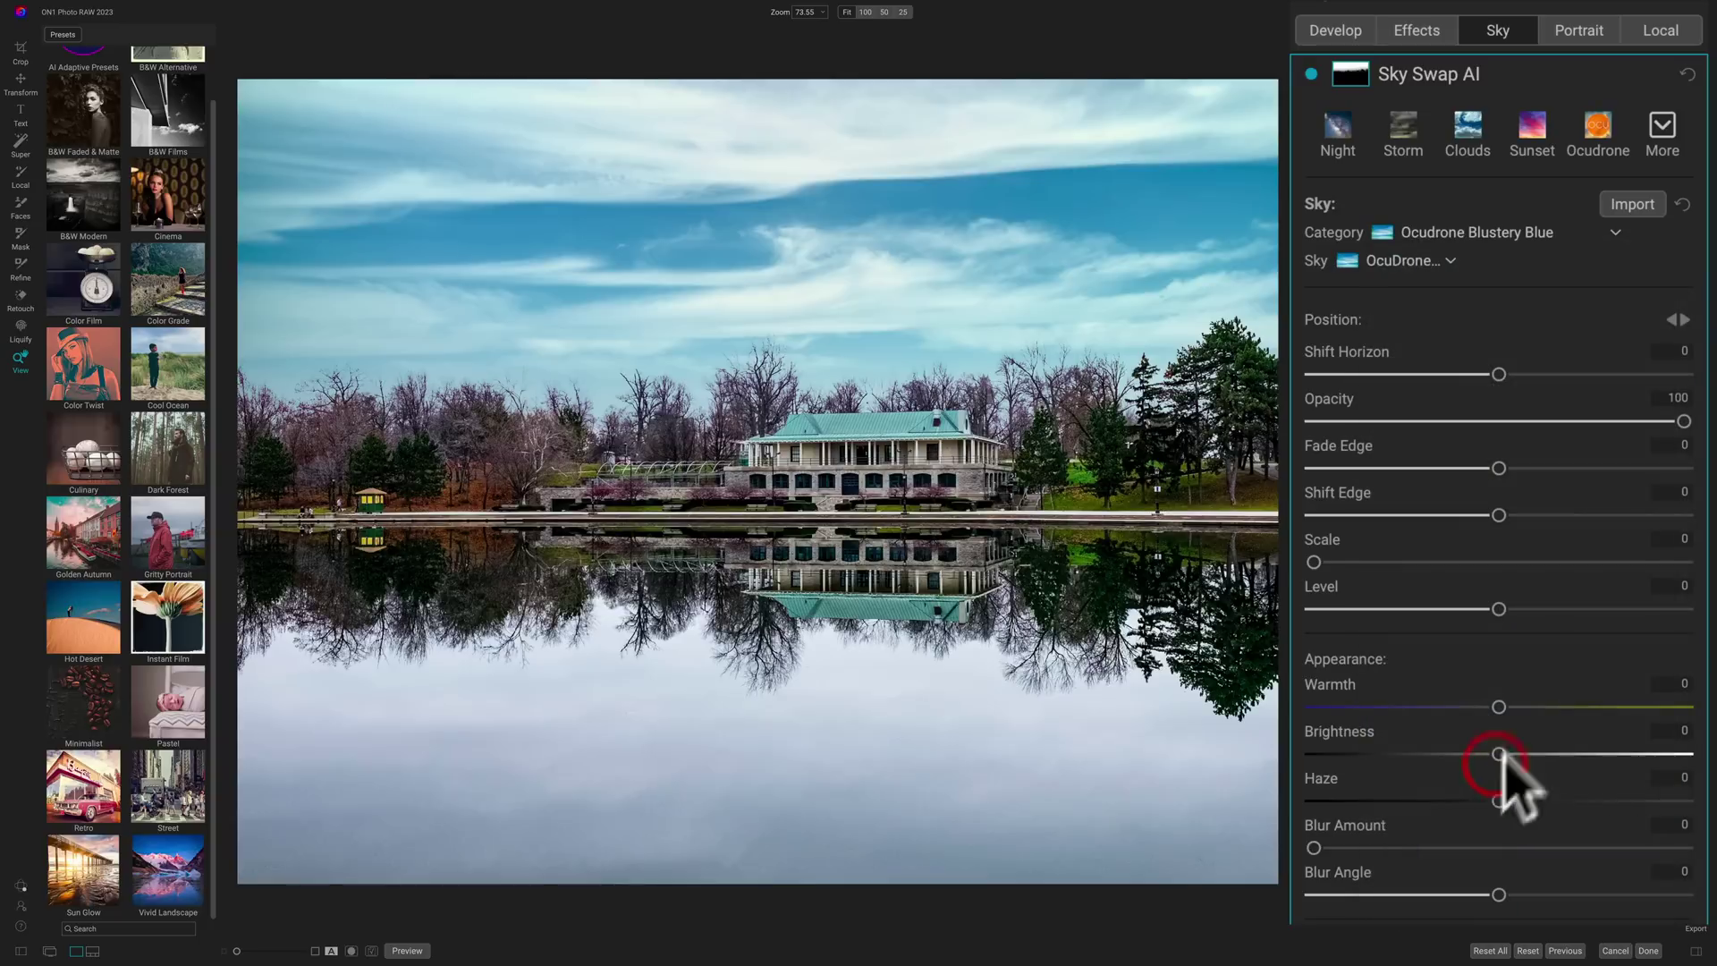
- Try the OcuDrone_Blustery_Blue_Sky_02 sky and settle on OcuDrone_Blustery_Blue_Sky_06
{"action": "left_click", "coordinate": [1435, 261]}
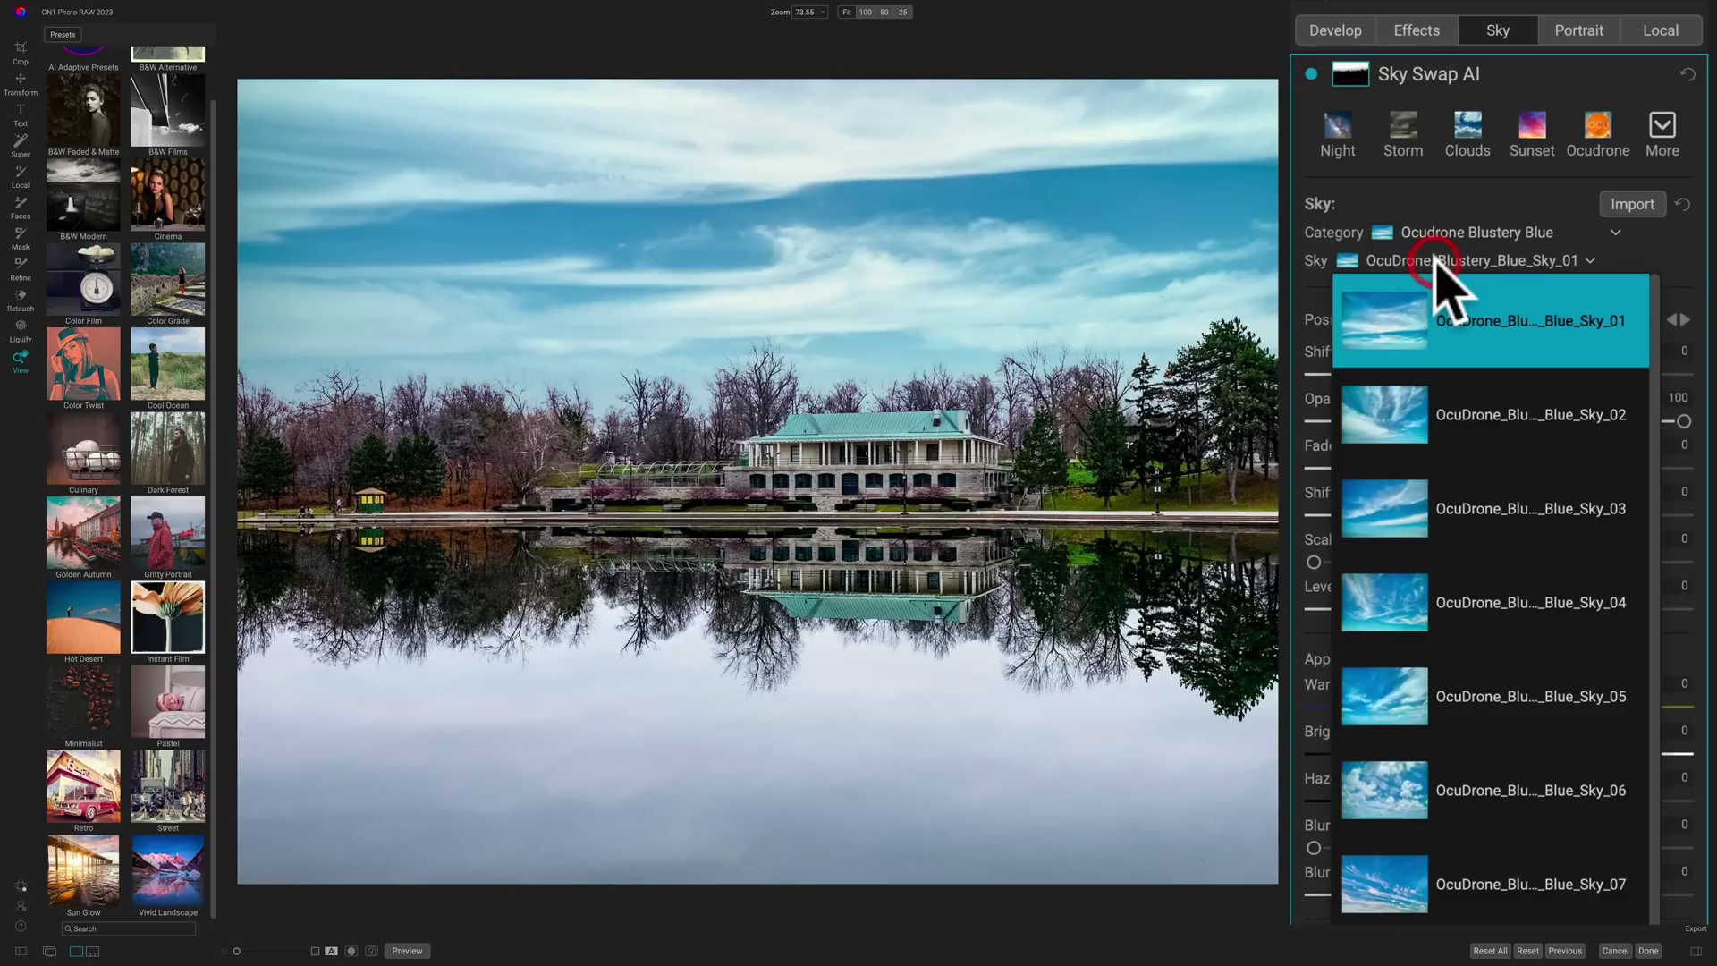
{"action": "left_click", "coordinate": [1449, 411]}
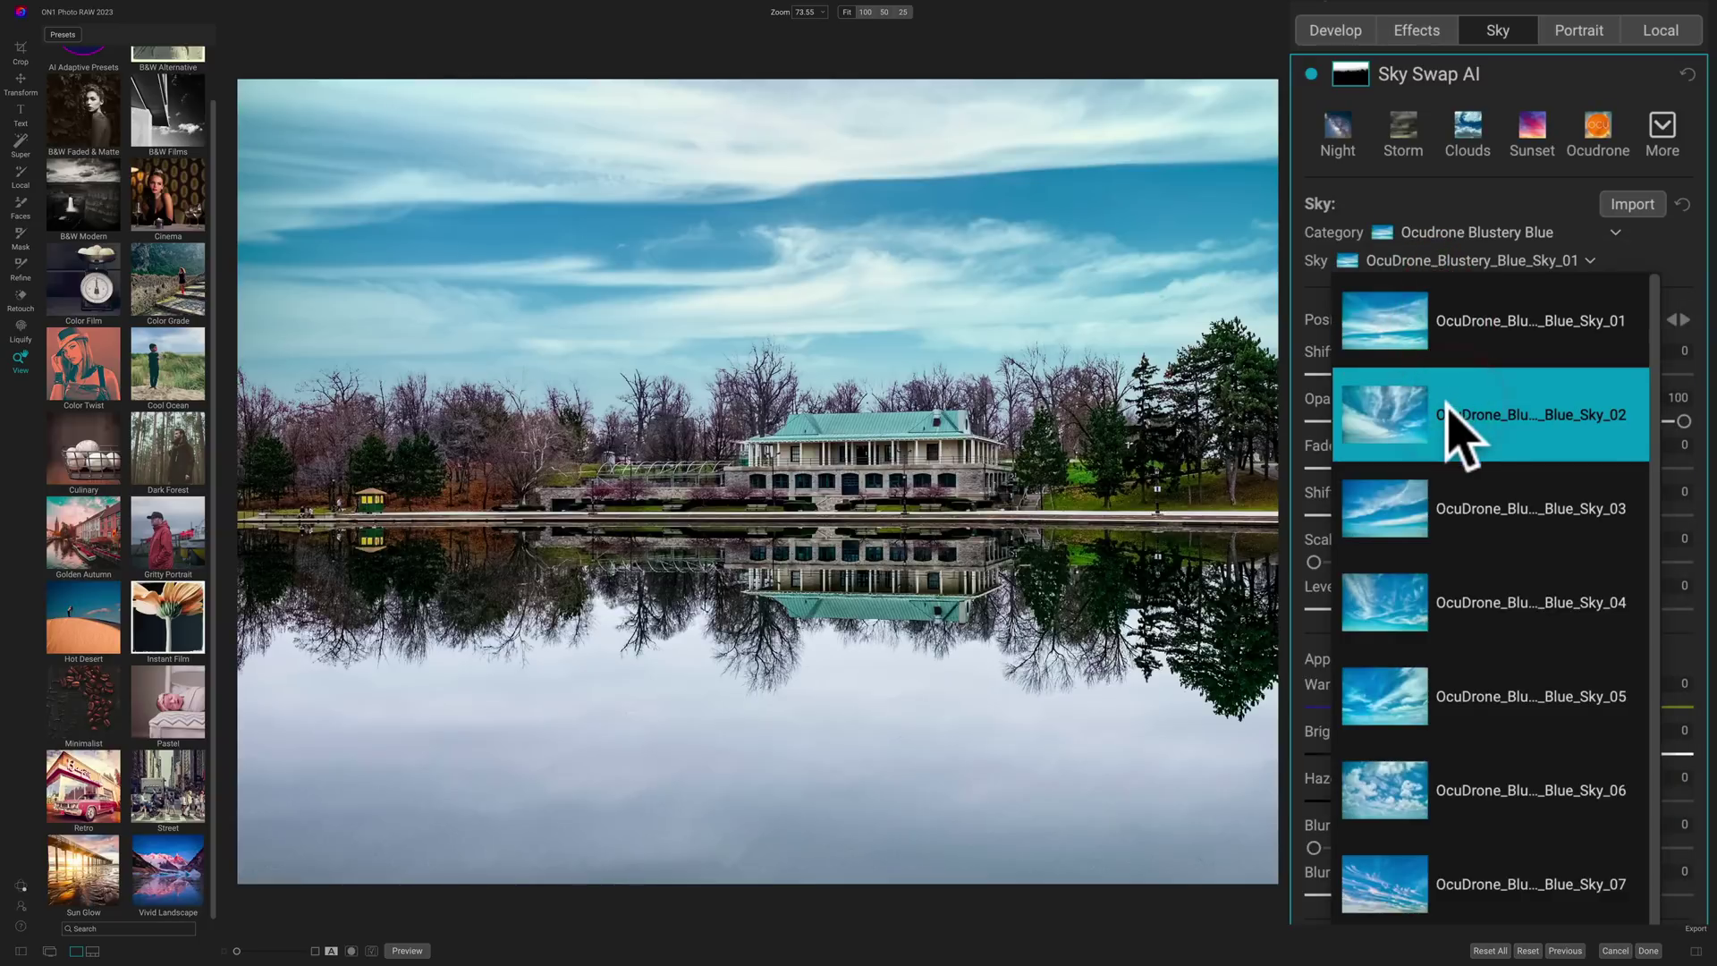
{"action": "left_click", "coordinate": [1435, 261]}
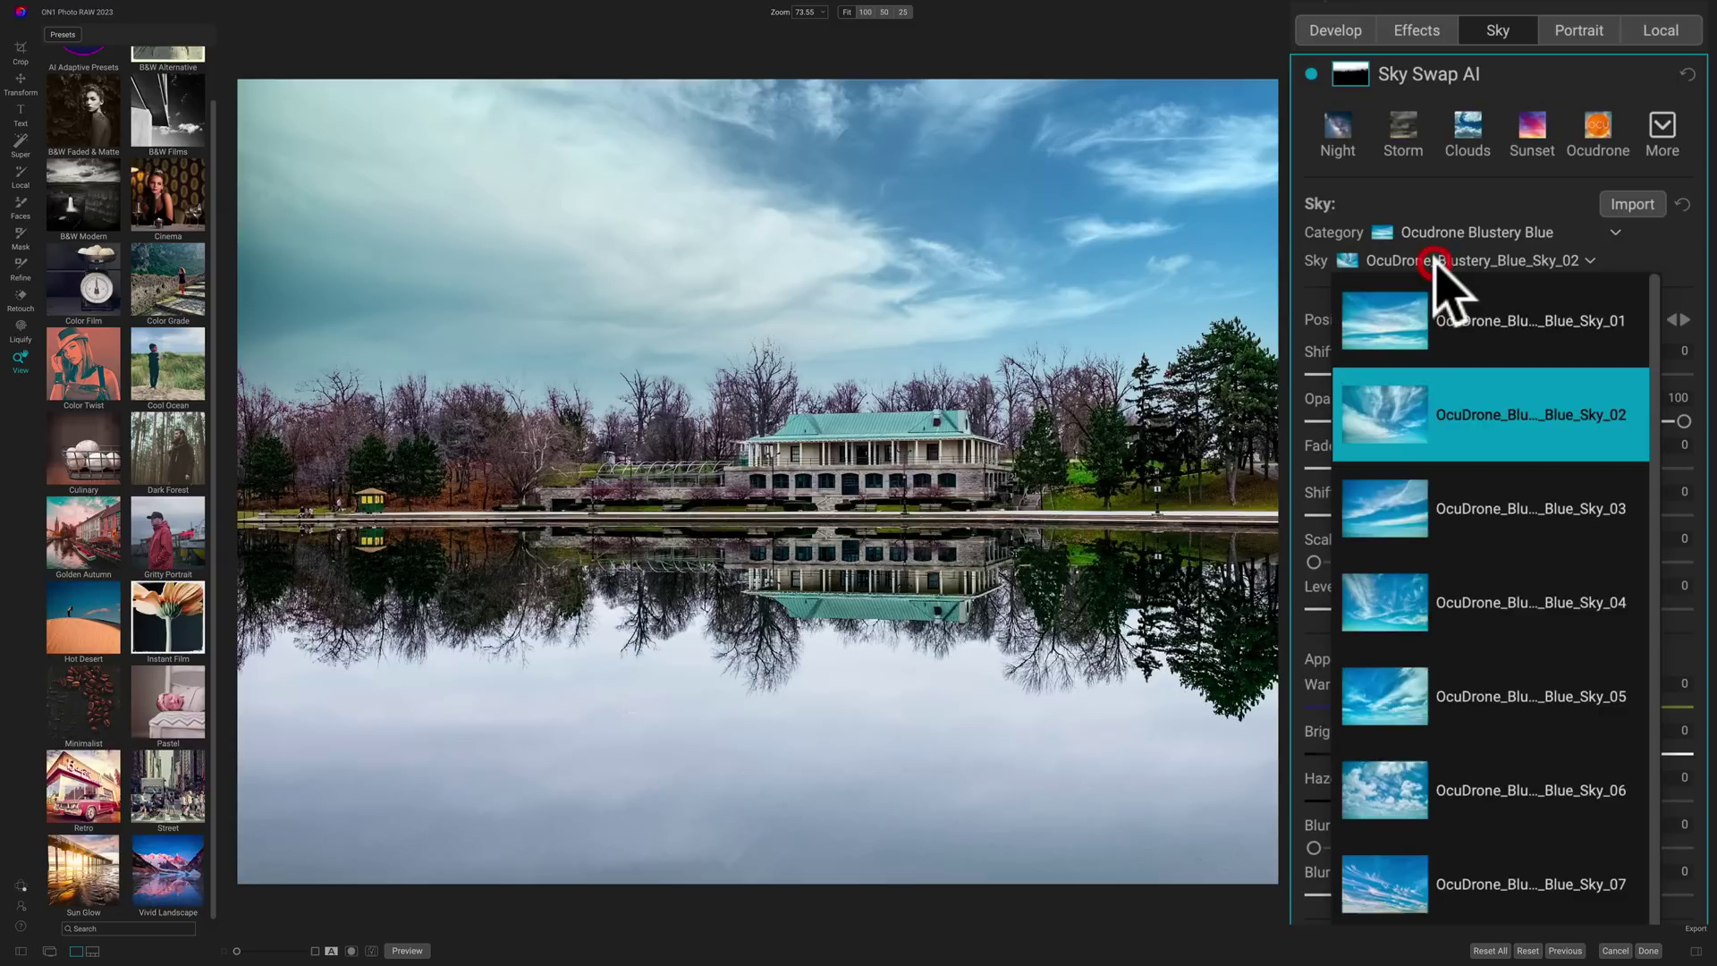
{"action": "left_click", "coordinate": [1500, 792]}
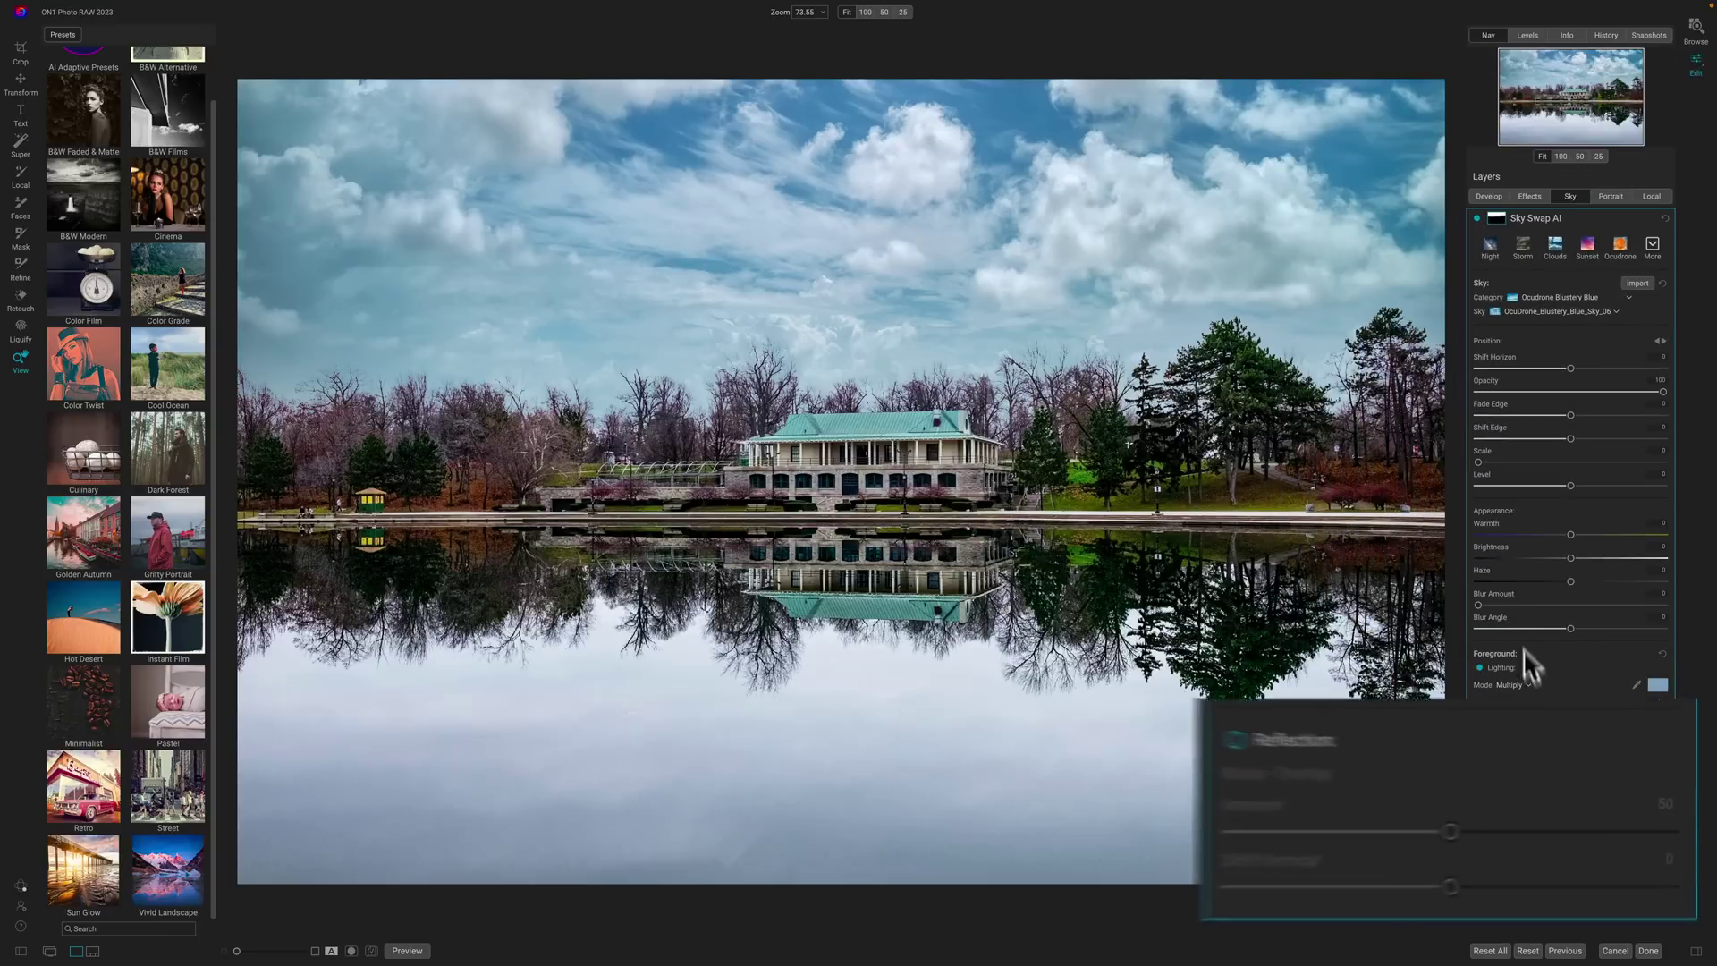
- Enable the sky Reflection in the water, set its Shift Vertical to -12 and try adjusting its Amount
{"action": "left_click", "coordinate": [1142, 723]}
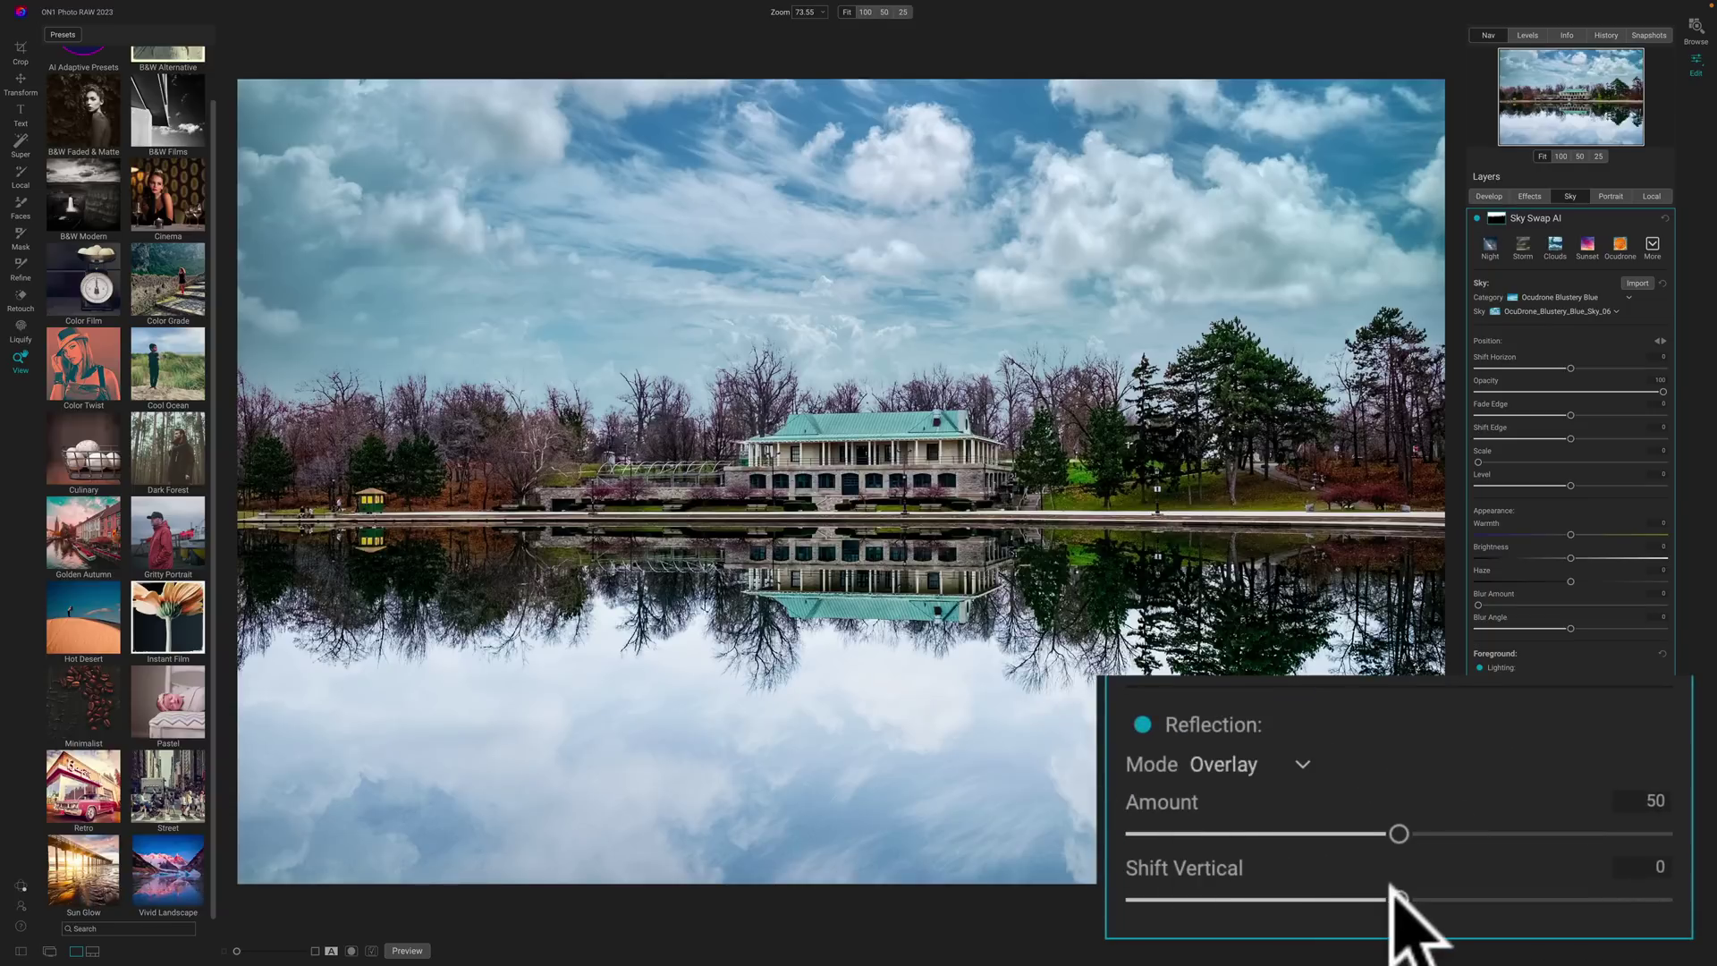
{"action": "mouse_move", "coordinate": [1392, 890]}
{"action": "left_mouse_down"}
{"action": "mouse_move", "coordinate": [1412, 890]}
{"action": "mouse_move", "coordinate": [1363, 892]}
{"action": "left_mouse_up"}
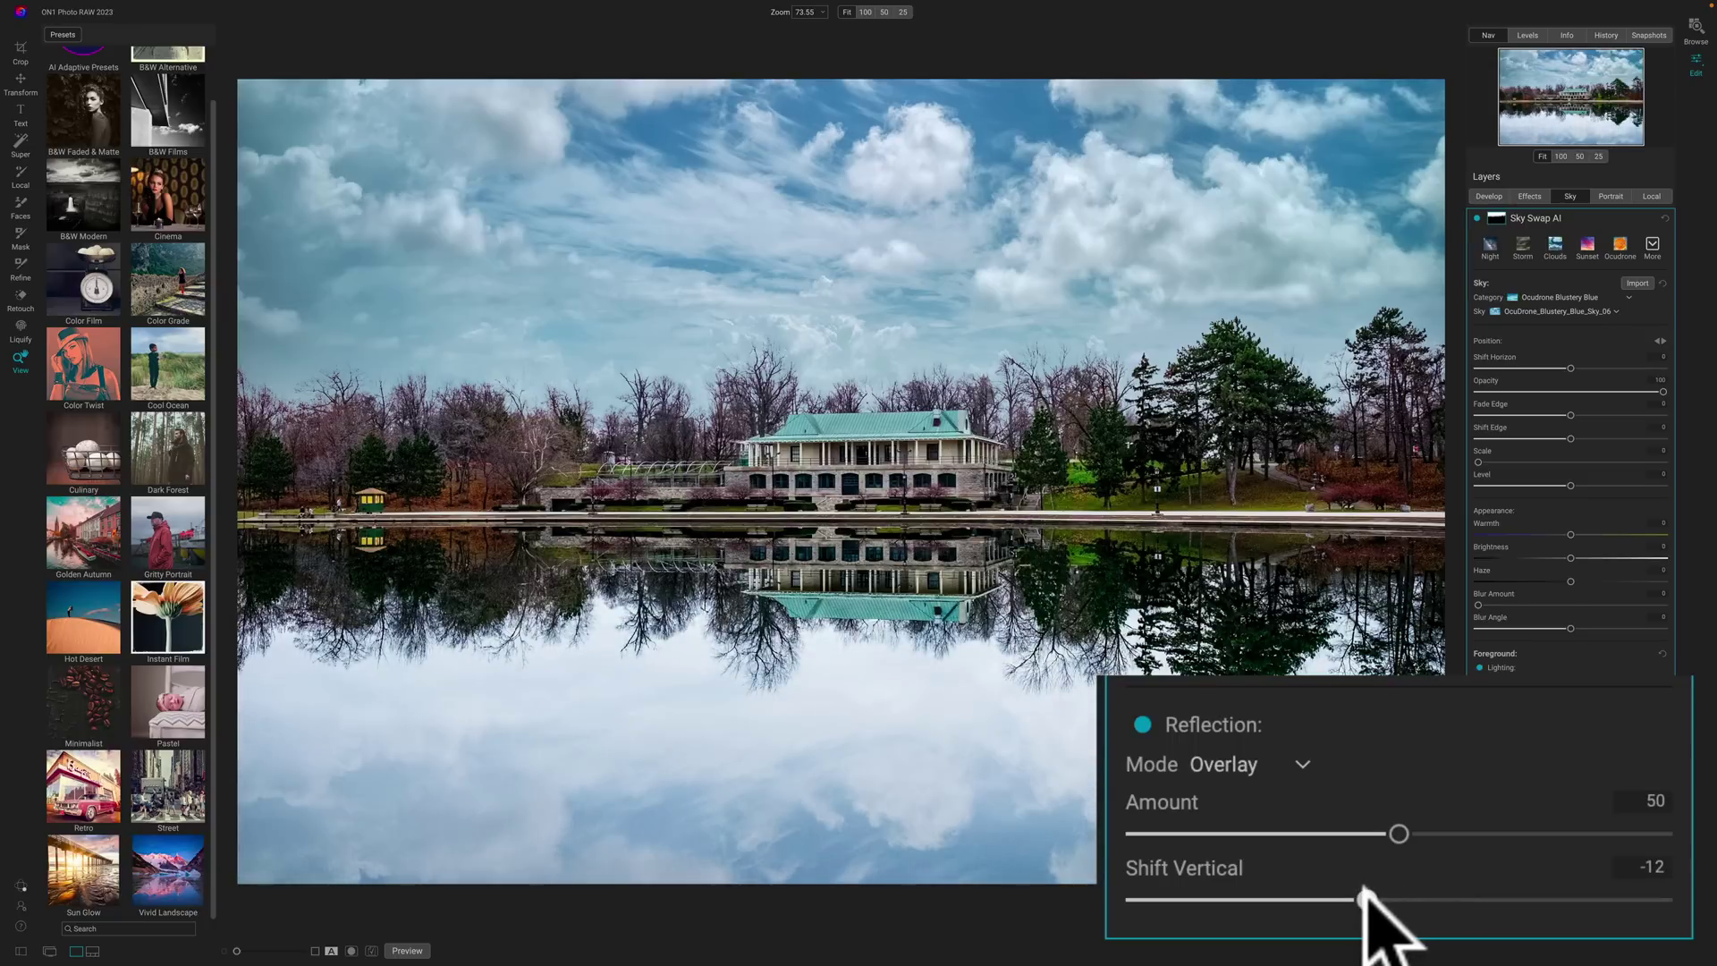
{"action": "mouse_move", "coordinate": [1398, 833]}
{"action": "left_mouse_down"}
{"action": "mouse_move", "coordinate": [1623, 830]}
{"action": "mouse_move", "coordinate": [1328, 830]}
{"action": "mouse_move", "coordinate": [1397, 834]}
{"action": "left_mouse_up"}
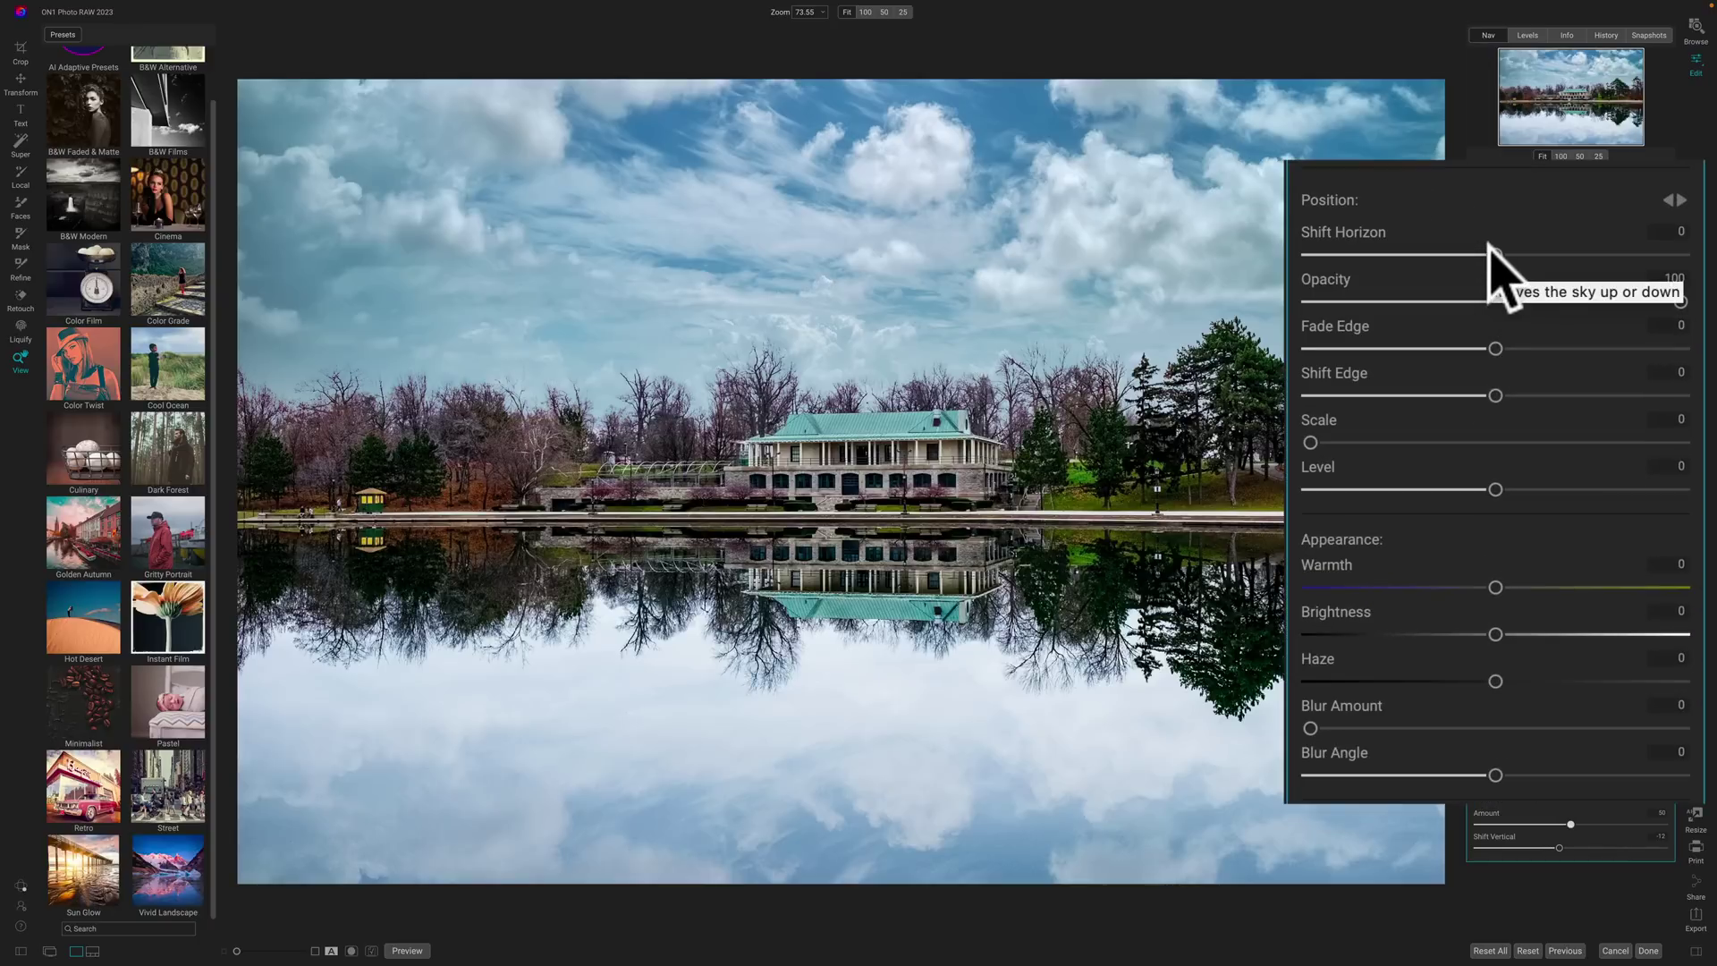
- Set the sky's Shift Horizon to 3 and Warmth to 20, trying Opacity and Brightness but returning them to 100 and 0
{"action": "left_click_drag", "start_coordinate": [1490, 244], "coordinate": [1497, 247]}
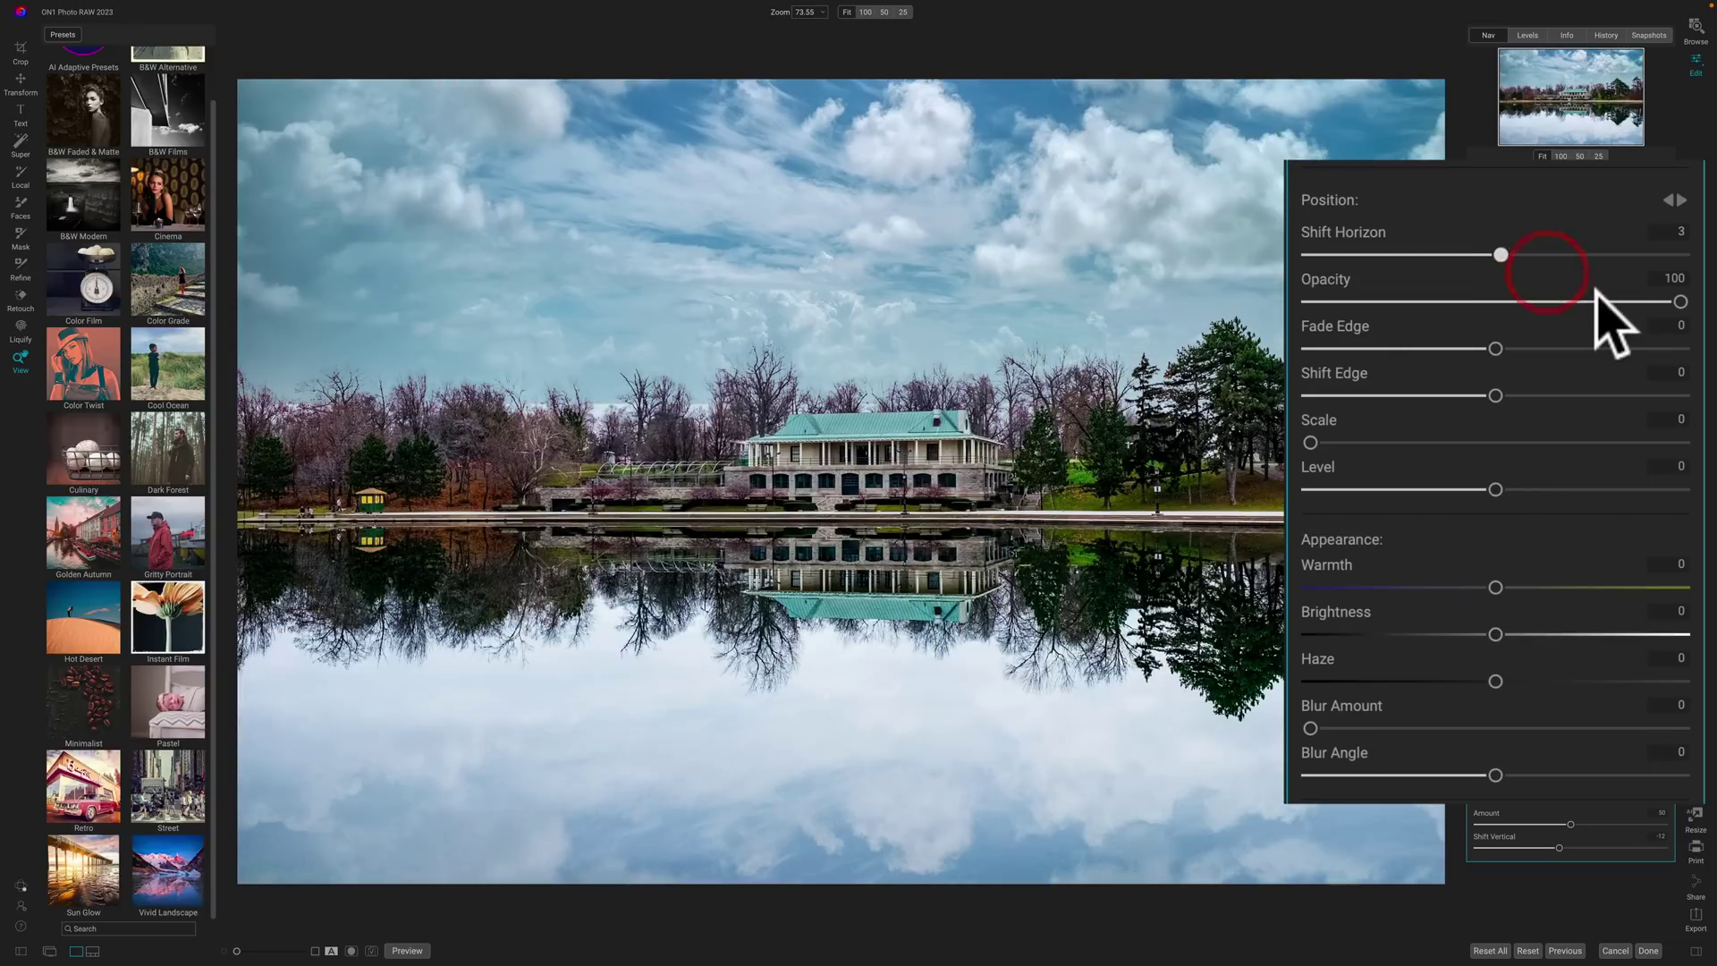
{"action": "mouse_move", "coordinate": [1676, 299]}
{"action": "left_mouse_down"}
{"action": "mouse_move", "coordinate": [1460, 288]}
{"action": "mouse_move", "coordinate": [1681, 301]}
{"action": "left_mouse_up"}
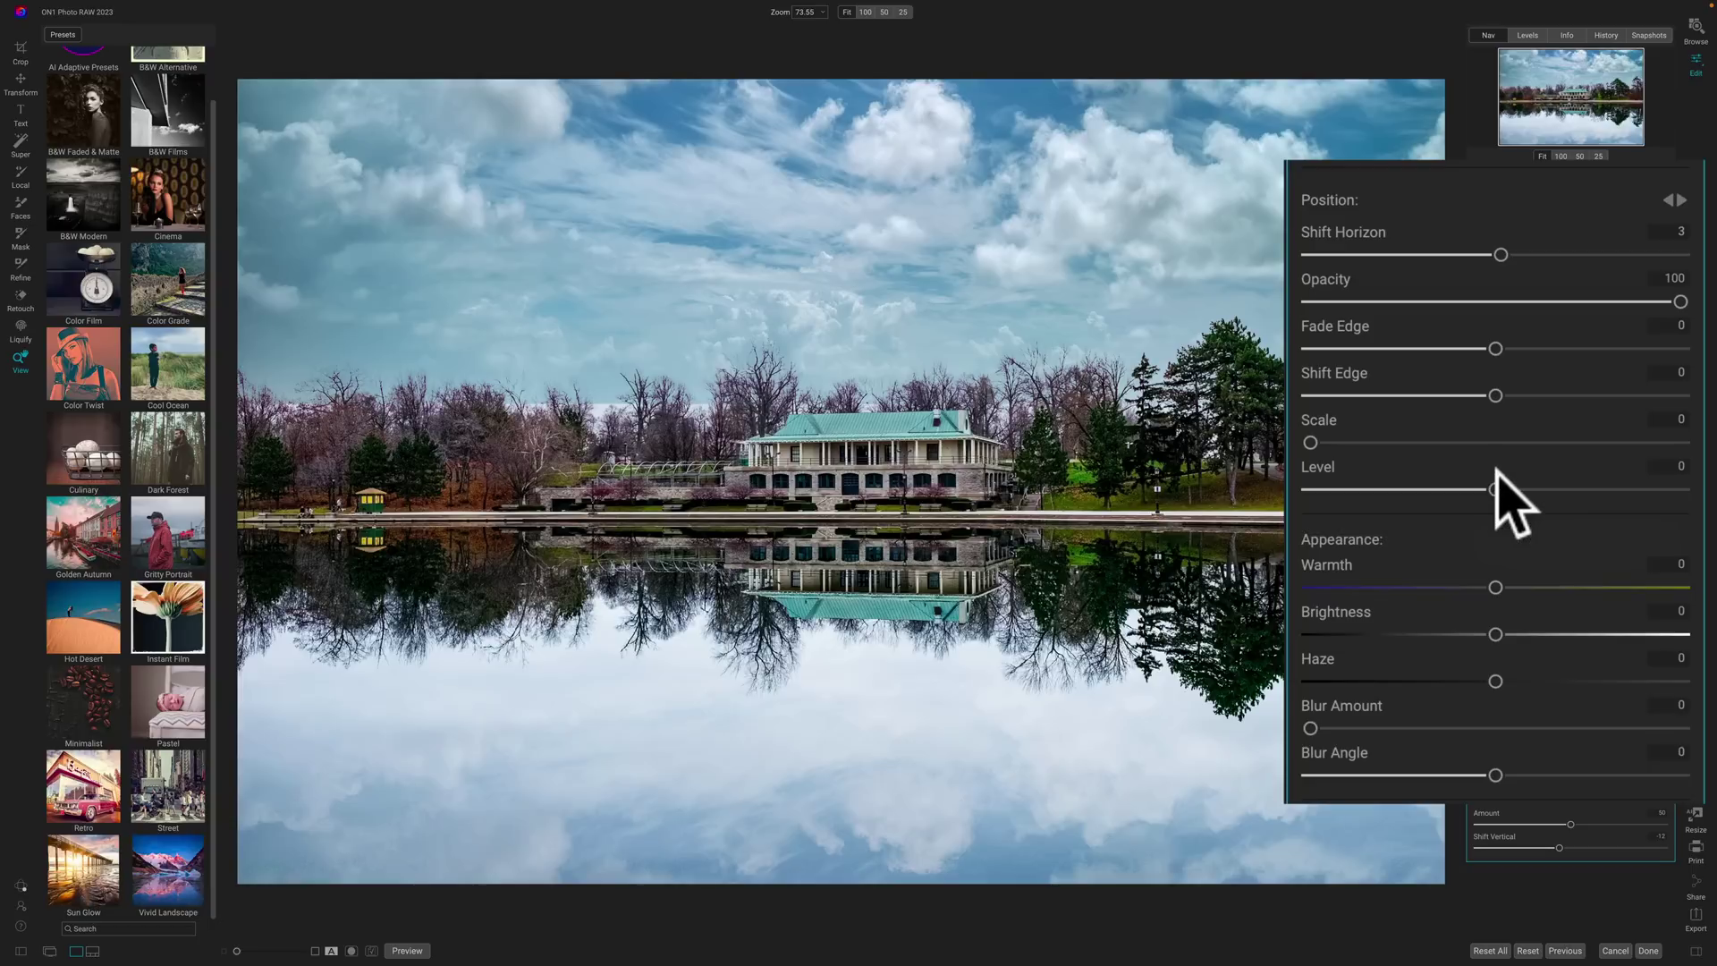
{"action": "left_click_drag", "start_coordinate": [1498, 588], "coordinate": [1577, 587]}
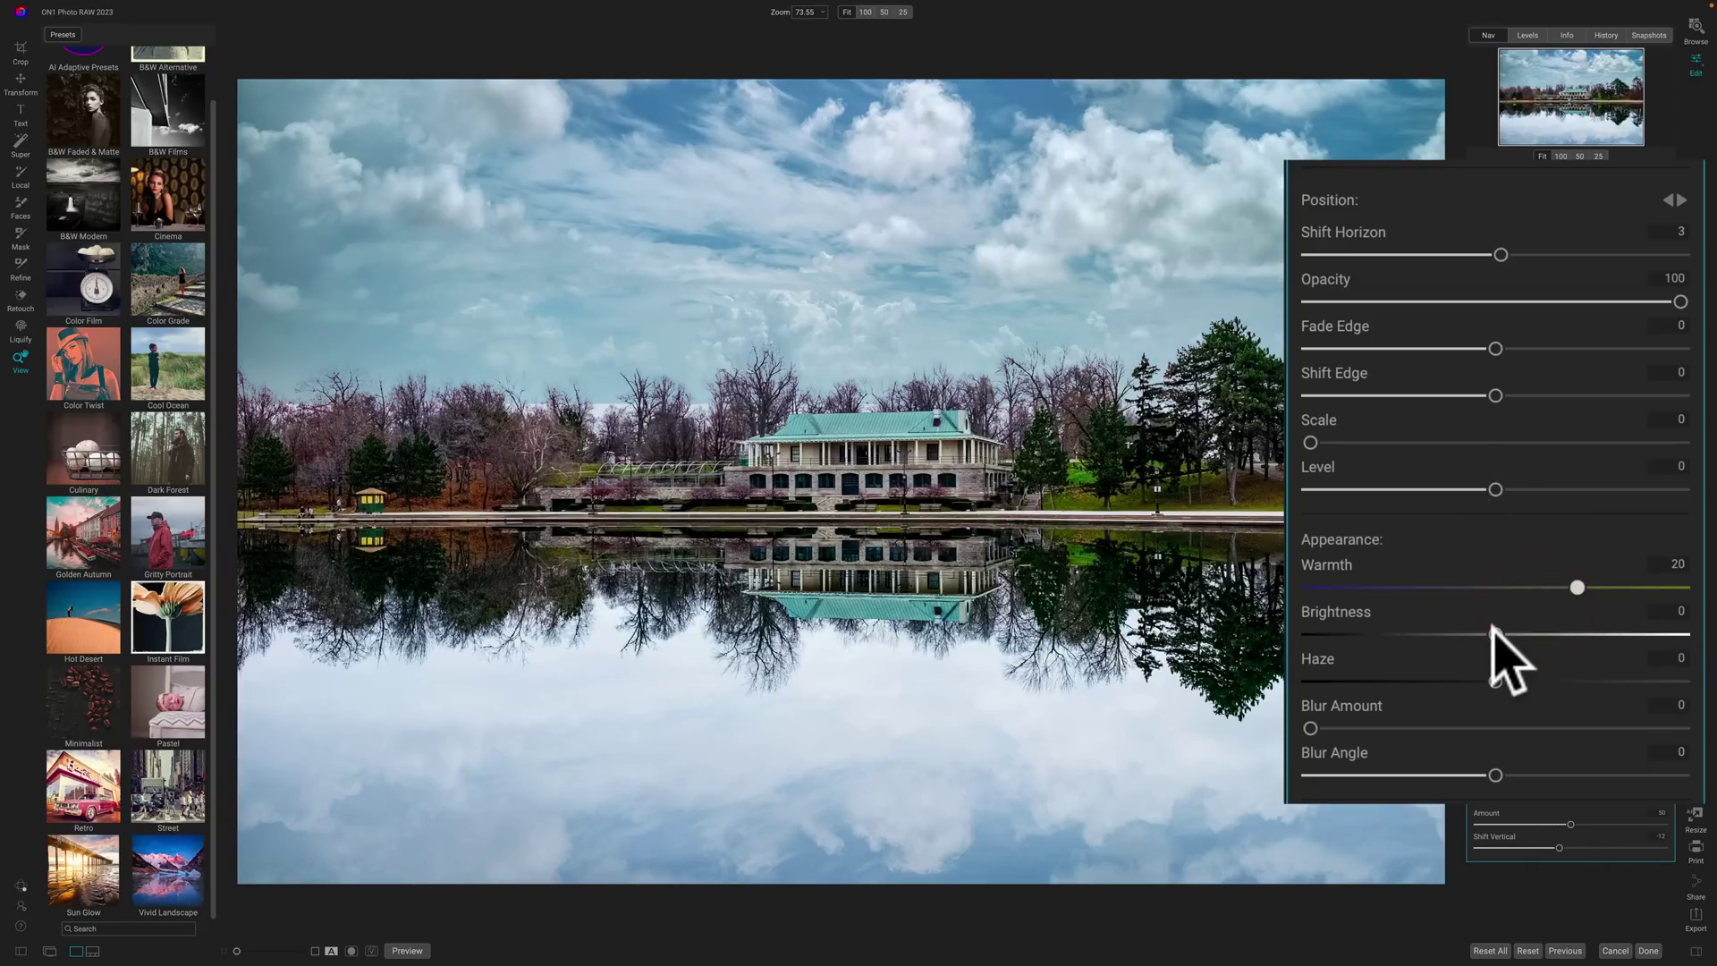
{"action": "mouse_move", "coordinate": [1496, 634]}
{"action": "left_mouse_down"}
{"action": "mouse_move", "coordinate": [1543, 633]}
{"action": "mouse_move", "coordinate": [1495, 634]}
{"action": "left_mouse_up"}
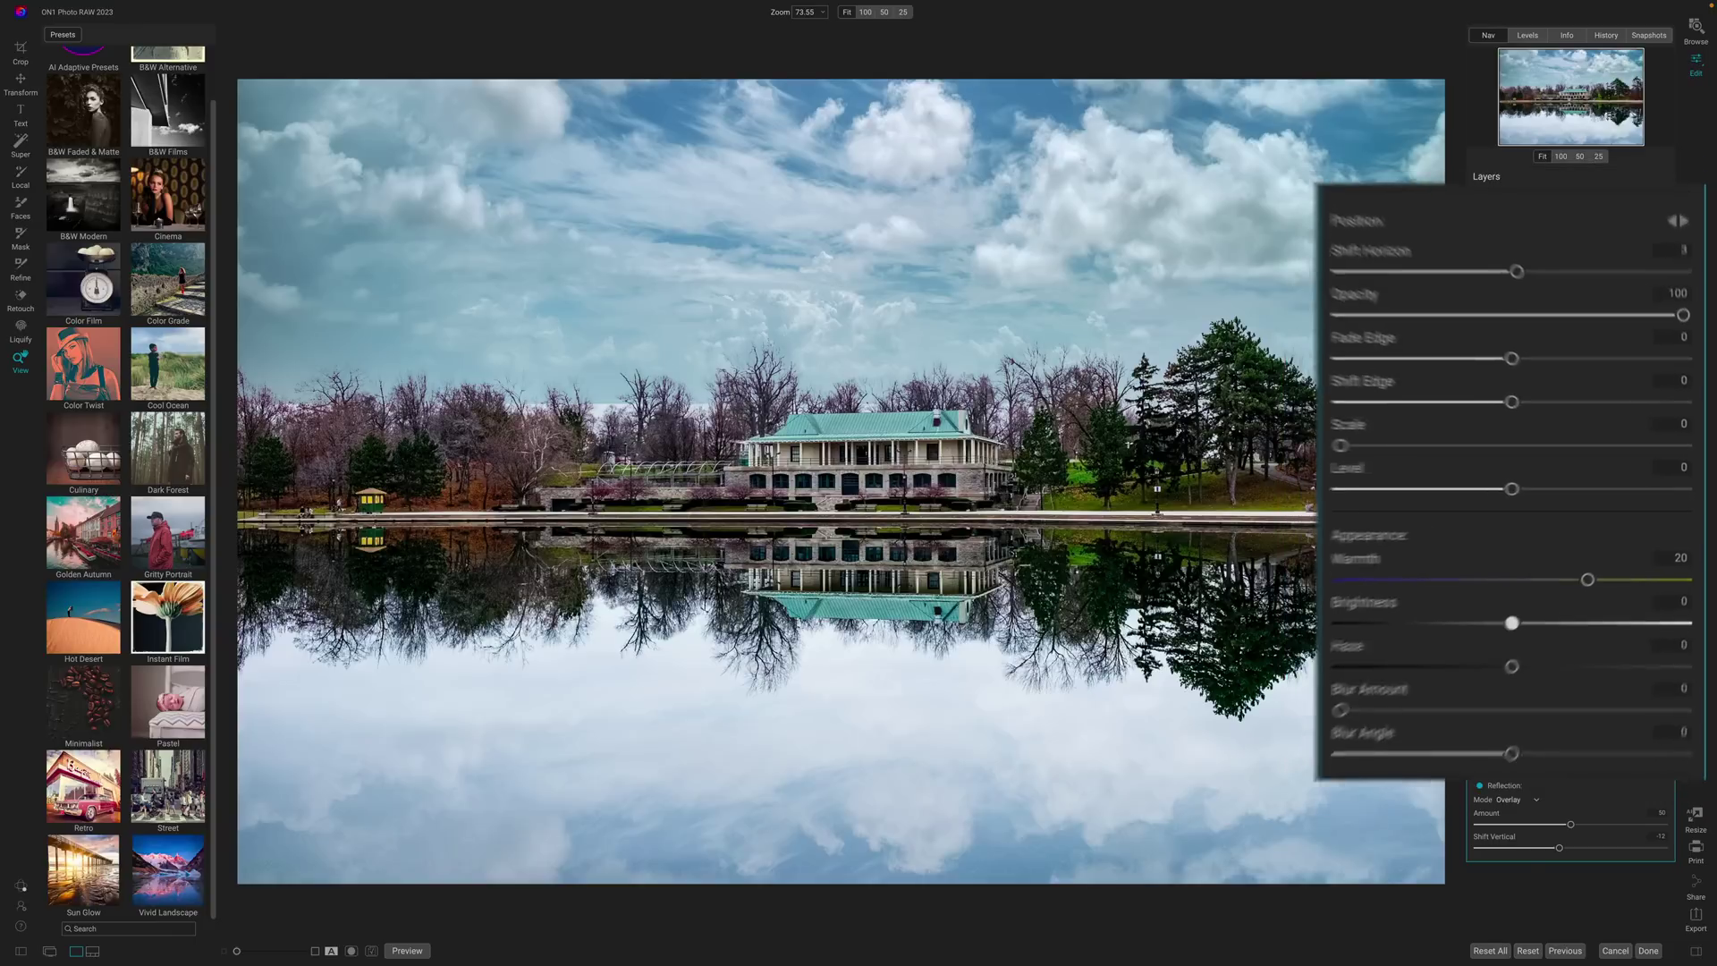
- Return to the working album and open the waterfall photo _DSC4861.nef for editing
{"action": "left_click", "coordinate": [1694, 27]}
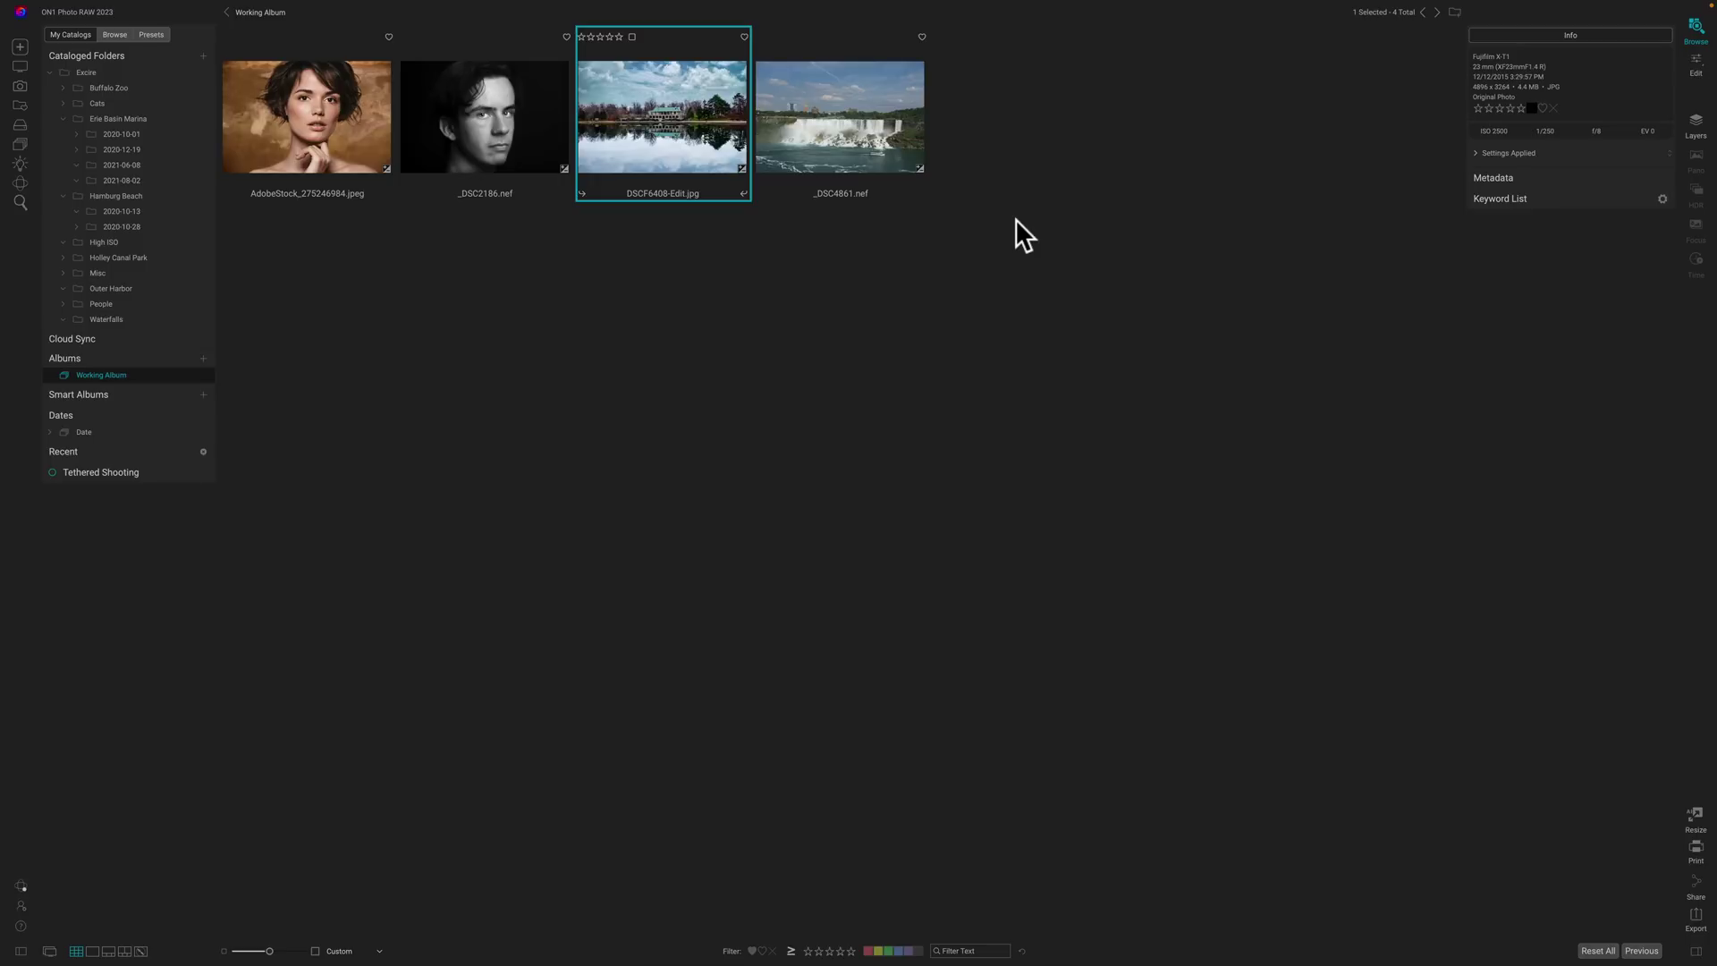
{"action": "left_click", "coordinate": [839, 119]}
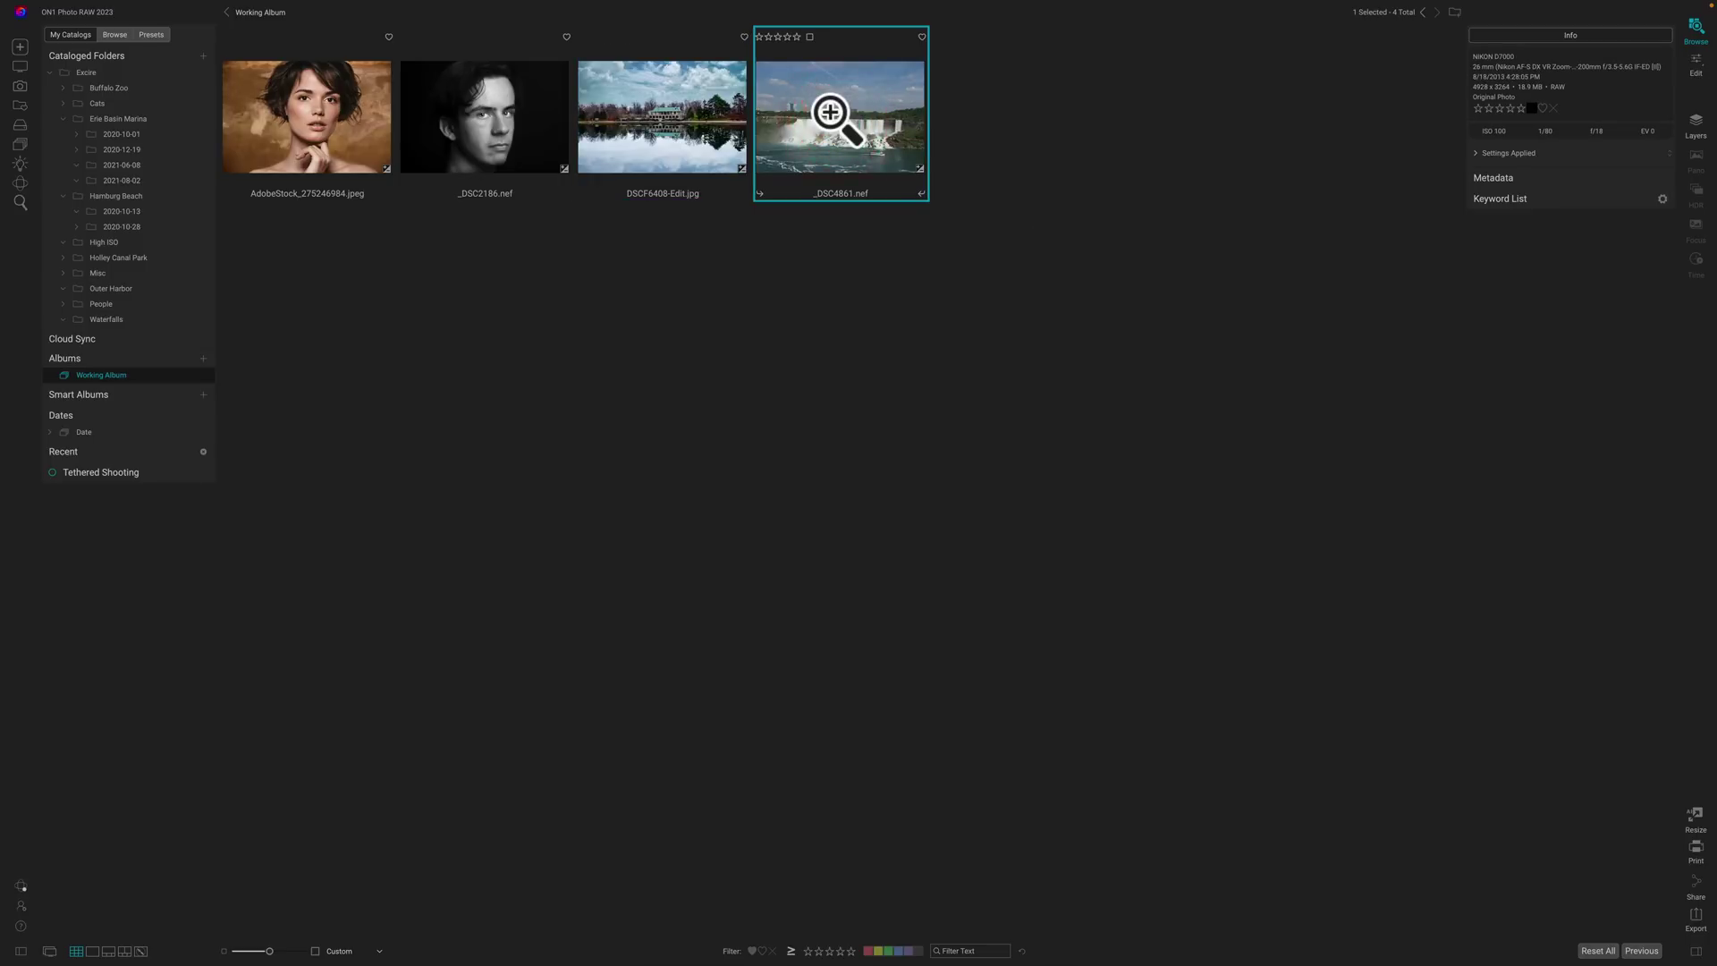
{"action": "double_click", "coordinate": [839, 118]}
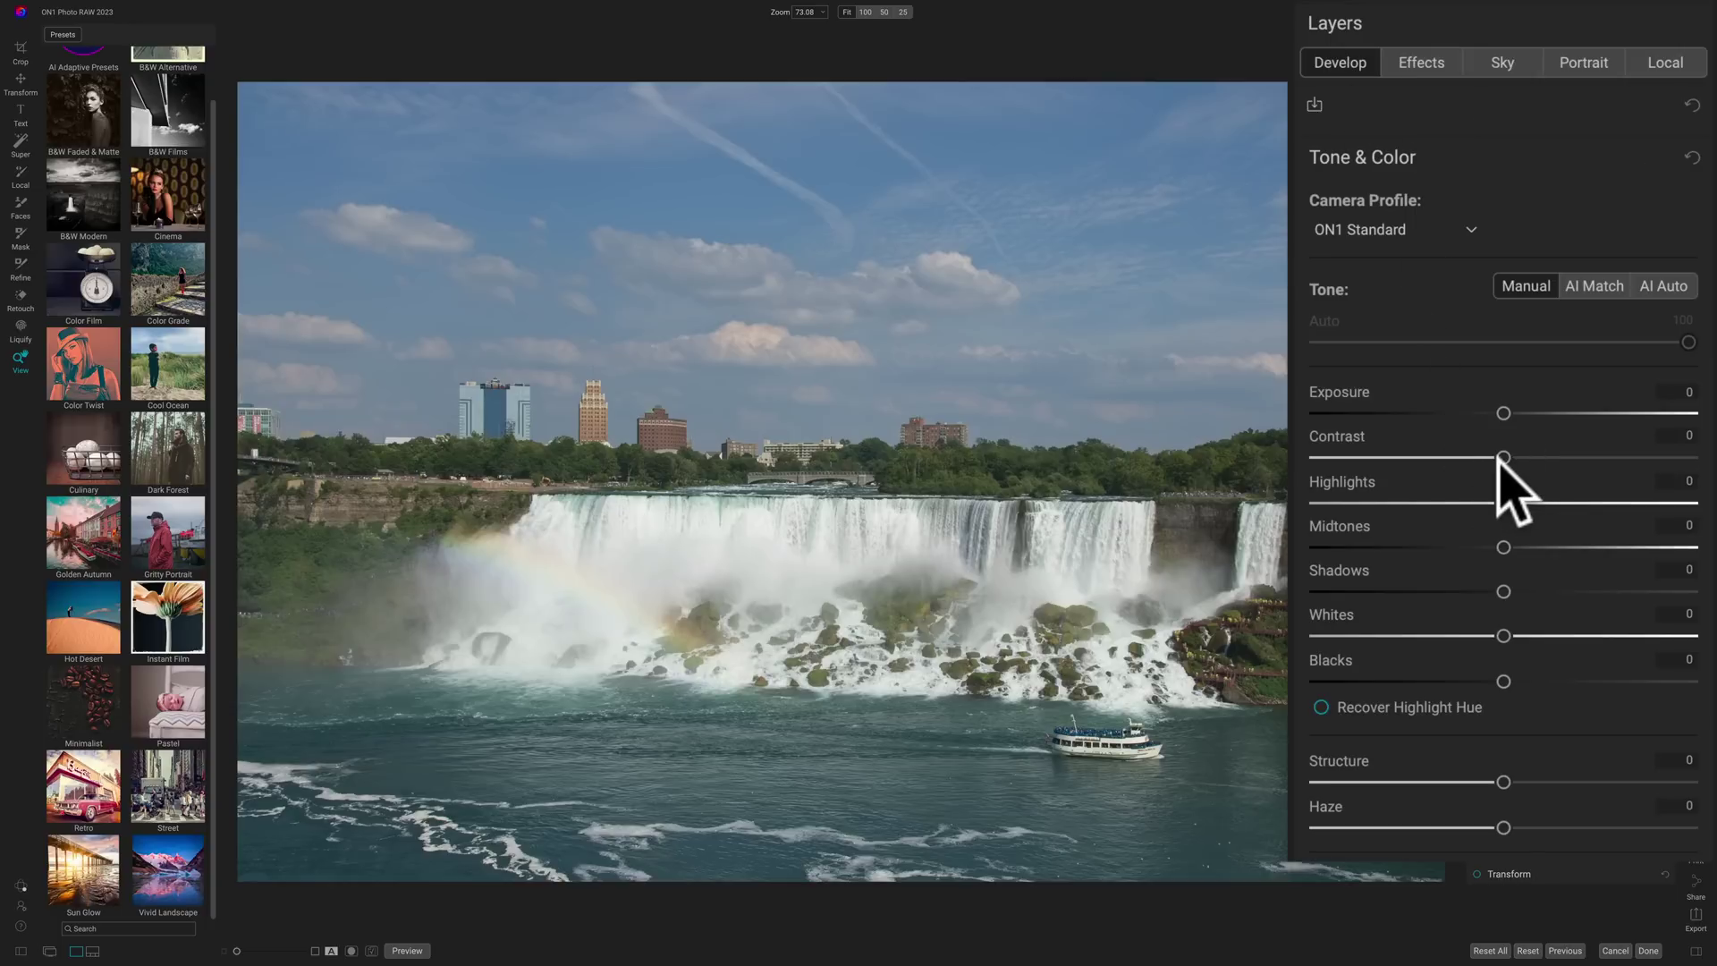
- Set the photo's Highlights to -36, Midtones to 6, Shadows to 18, Whites to 5, Blacks to -45 and Structure to 17
{"action": "left_click_drag", "start_coordinate": [1501, 500], "coordinate": [1436, 502]}
{"action": "left_click_drag", "start_coordinate": [1504, 548], "coordinate": [1538, 591]}
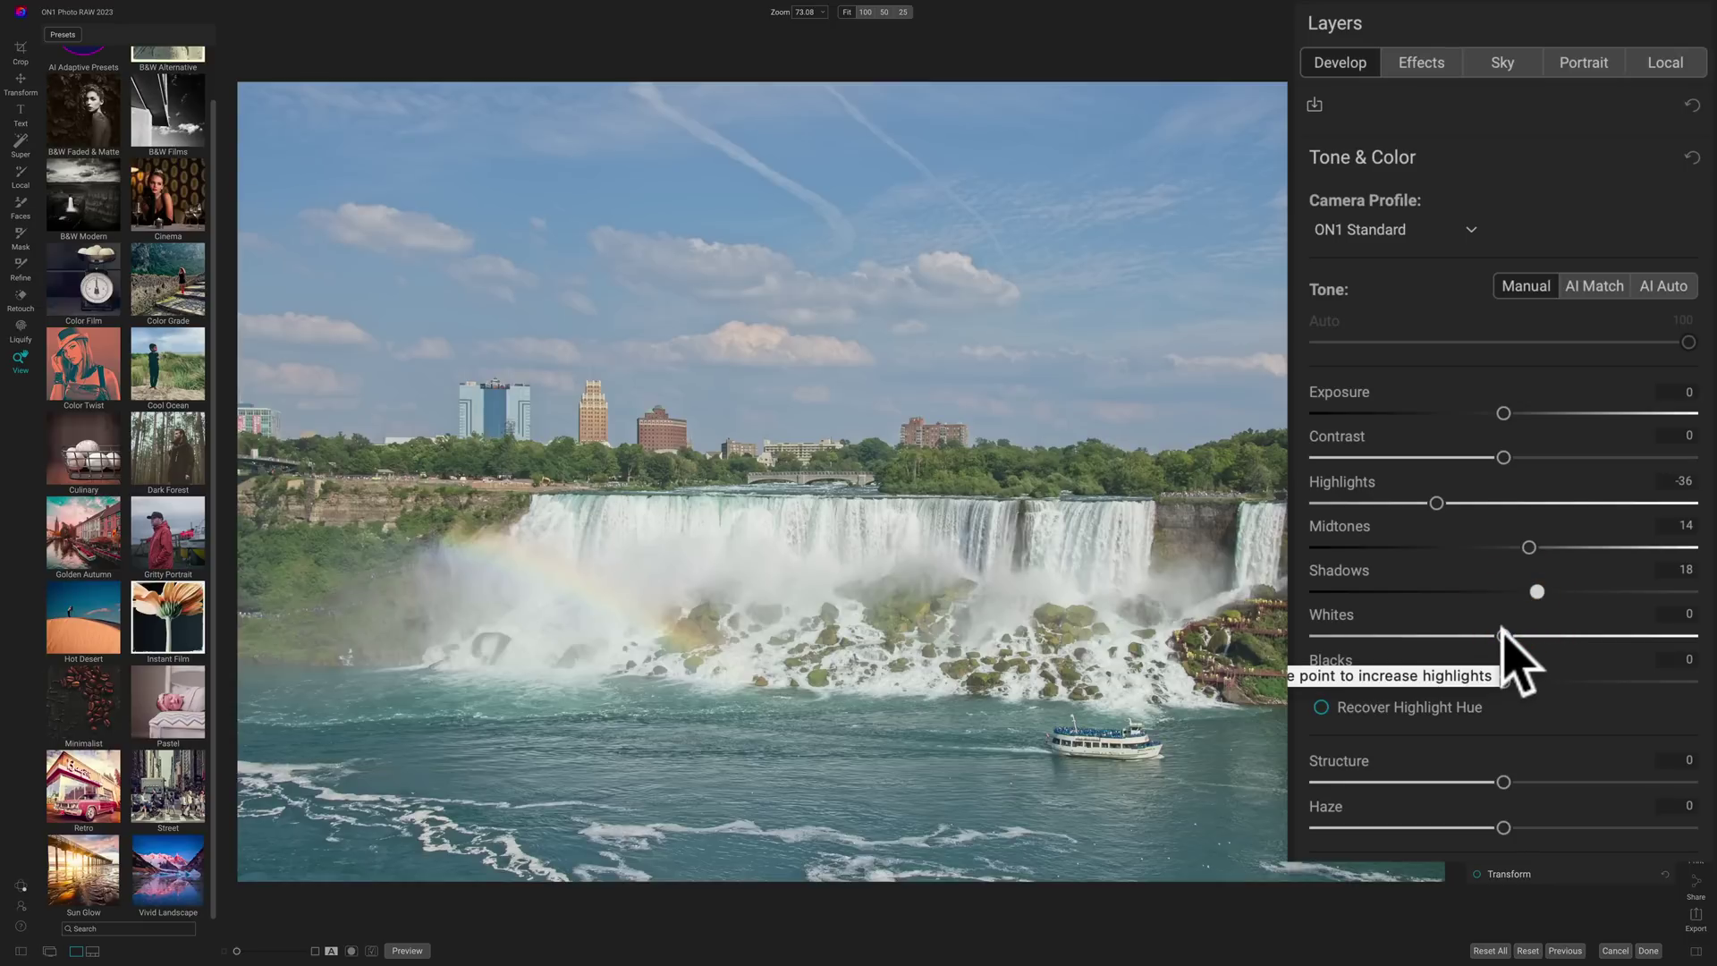
{"action": "left_click_drag", "start_coordinate": [1504, 636], "coordinate": [1420, 682]}
{"action": "left_click_drag", "start_coordinate": [1501, 783], "coordinate": [1535, 783]}
{"action": "left_click_drag", "start_coordinate": [1529, 547], "coordinate": [1514, 545]}
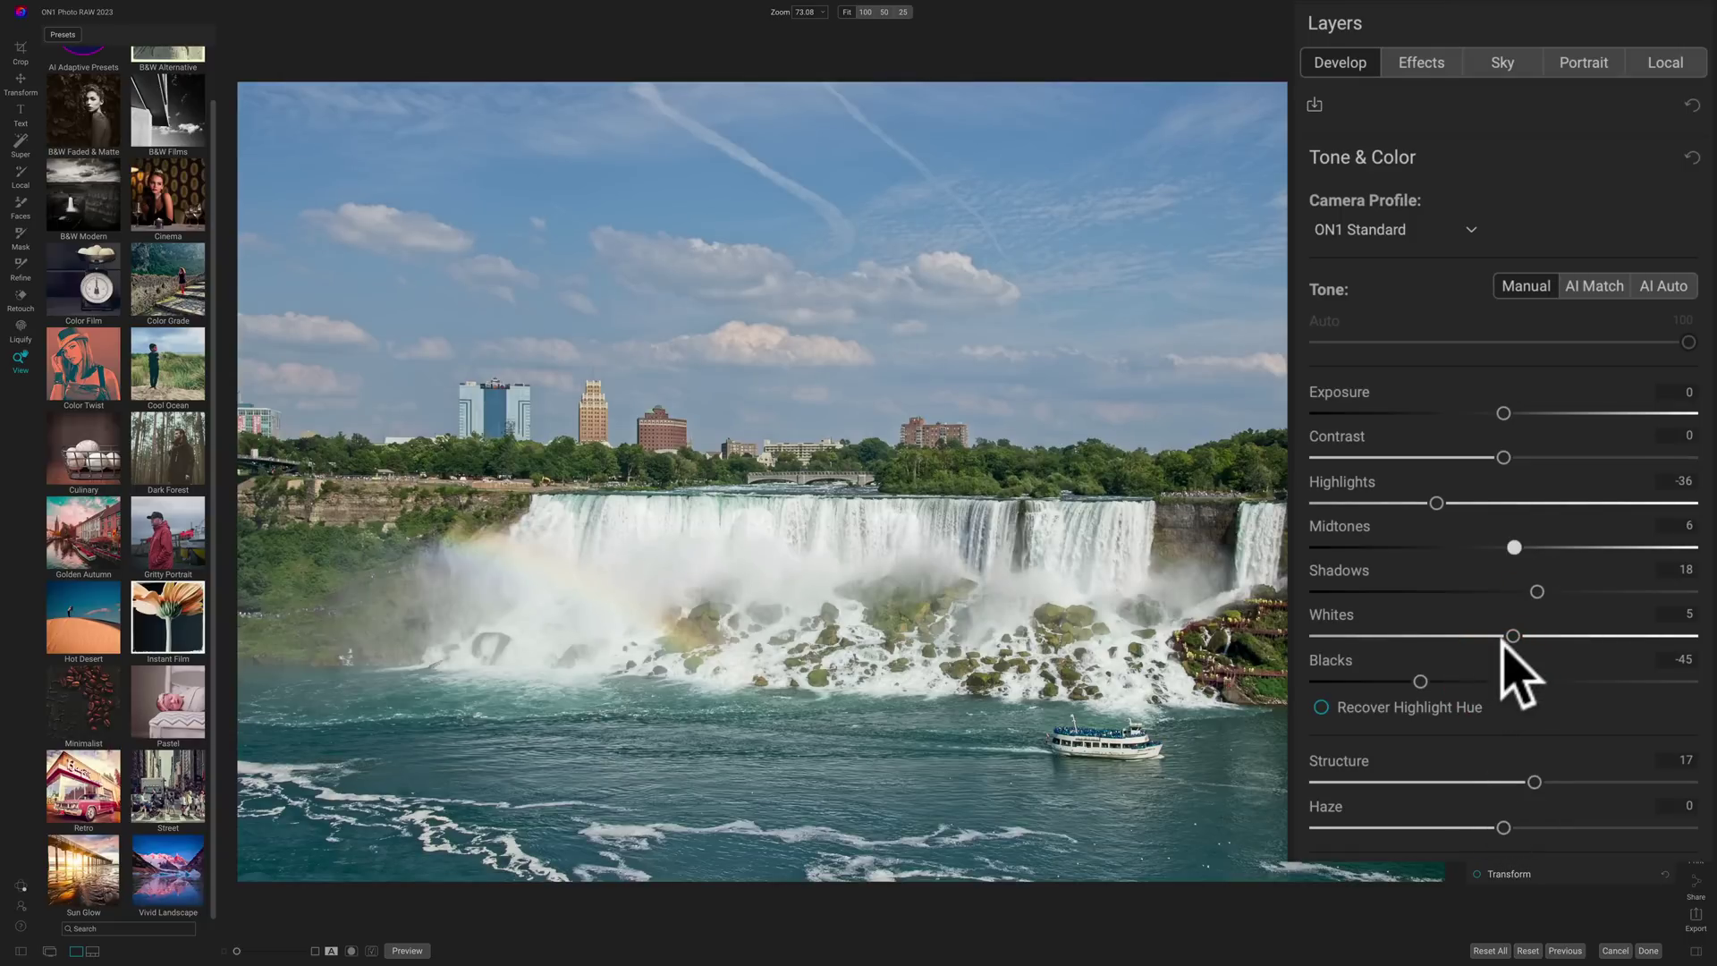
{"action": "left_click_drag", "start_coordinate": [1508, 635], "coordinate": [1513, 635]}
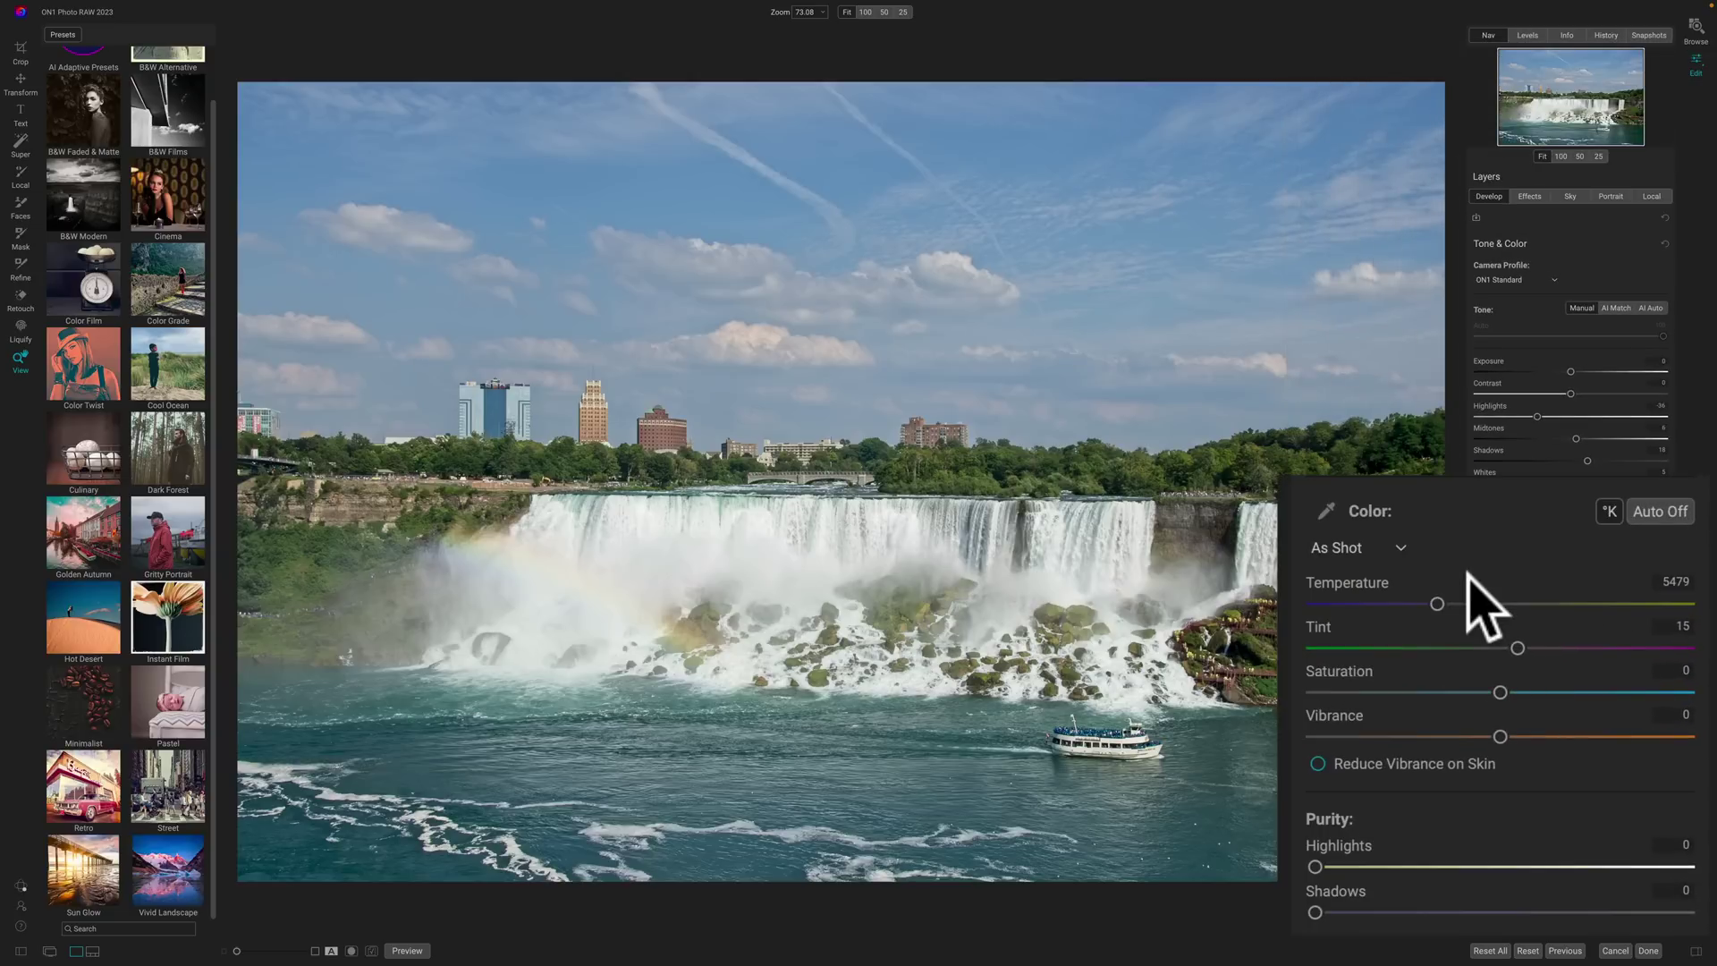
- Look through the camera profiles available for the waterfall photo
{"action": "left_click", "coordinate": [1512, 274]}
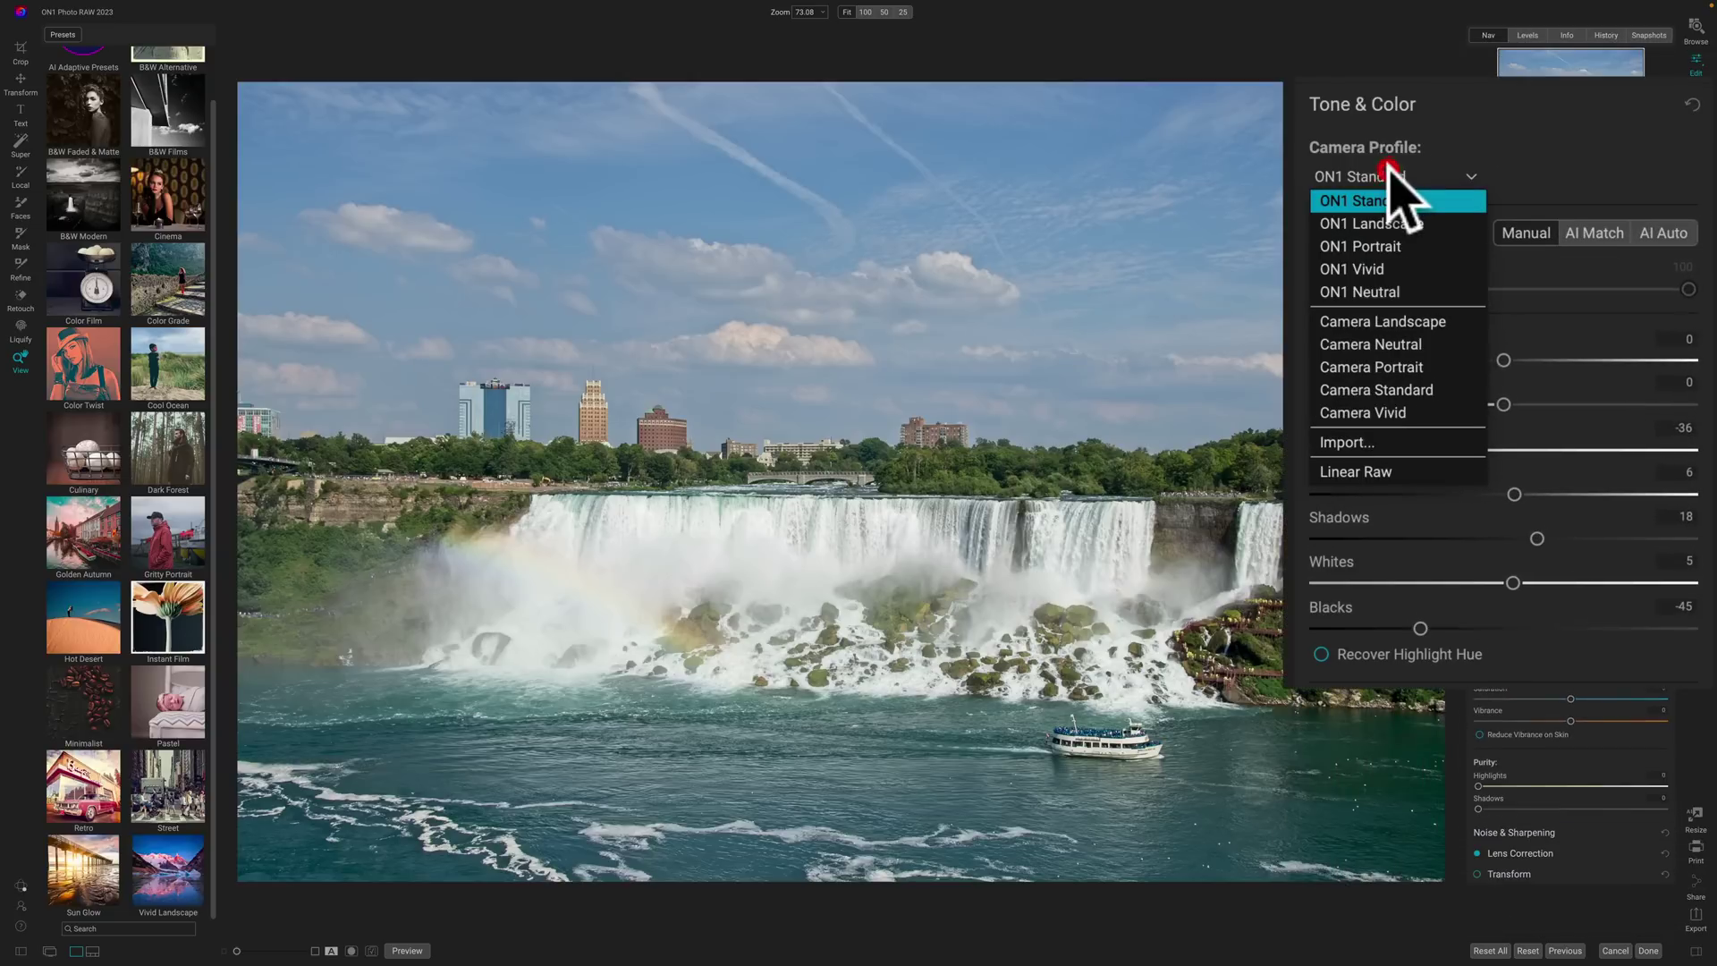
{"action": "left_click", "coordinate": [1514, 159]}
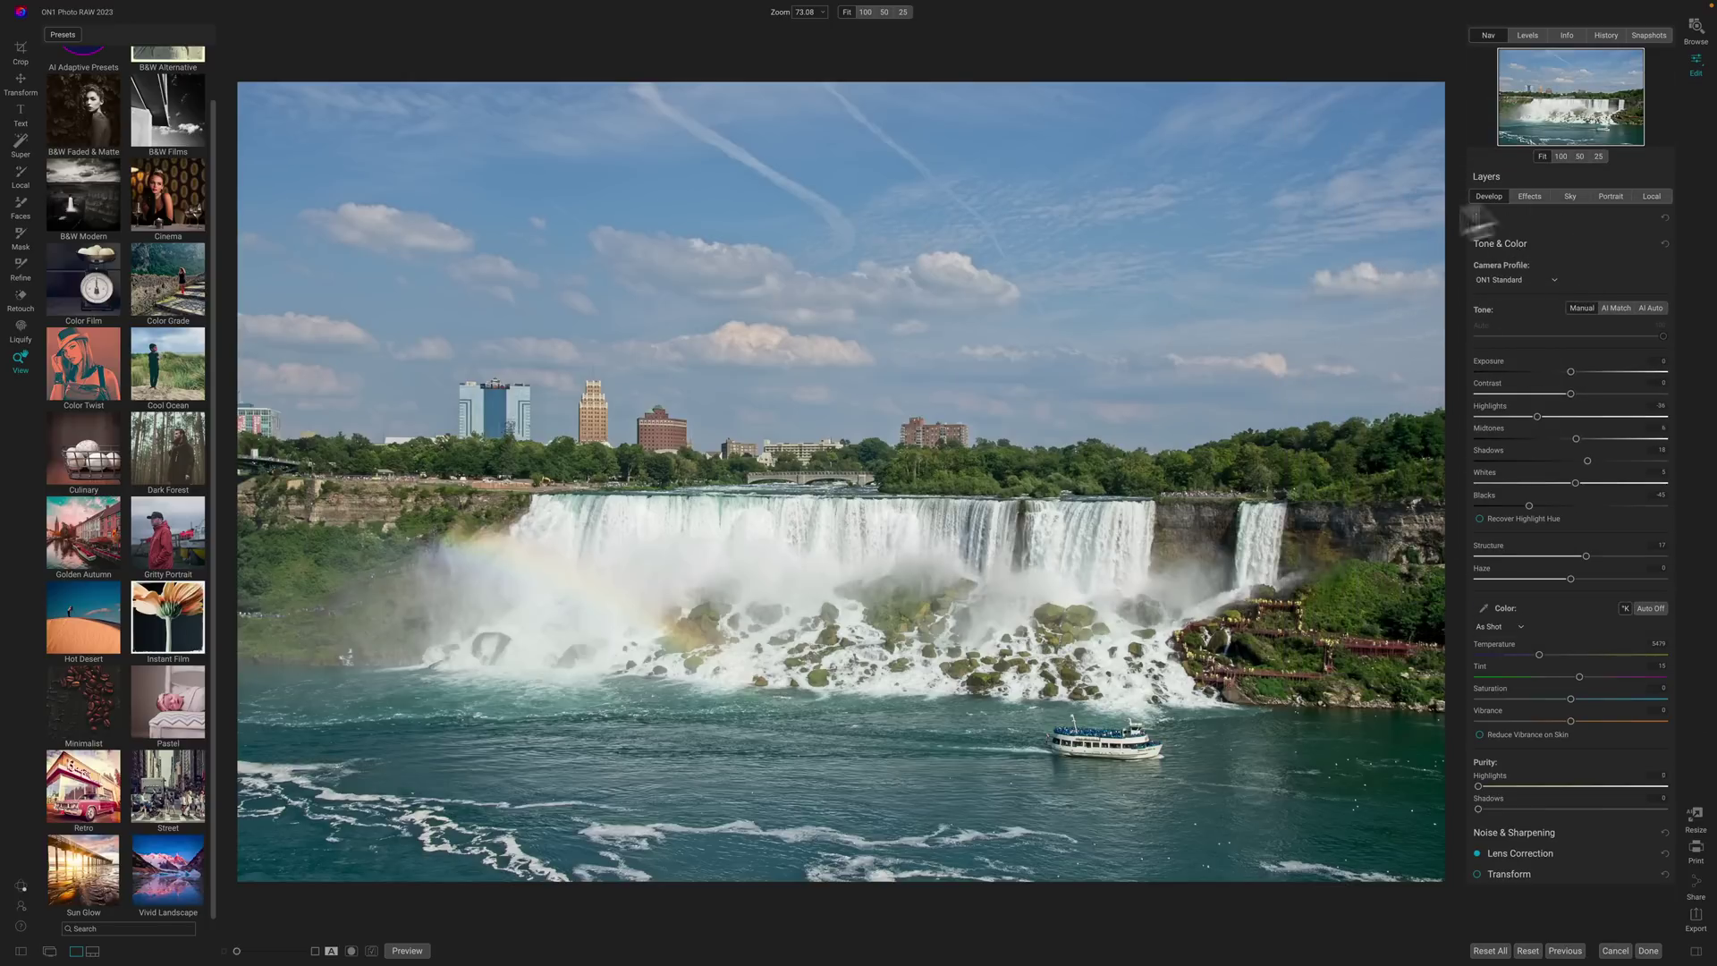
- Add a Dynamic Contrast filter to the waterfall photo and compare the image with the filter off and on
{"action": "left_click", "coordinate": [1531, 195]}
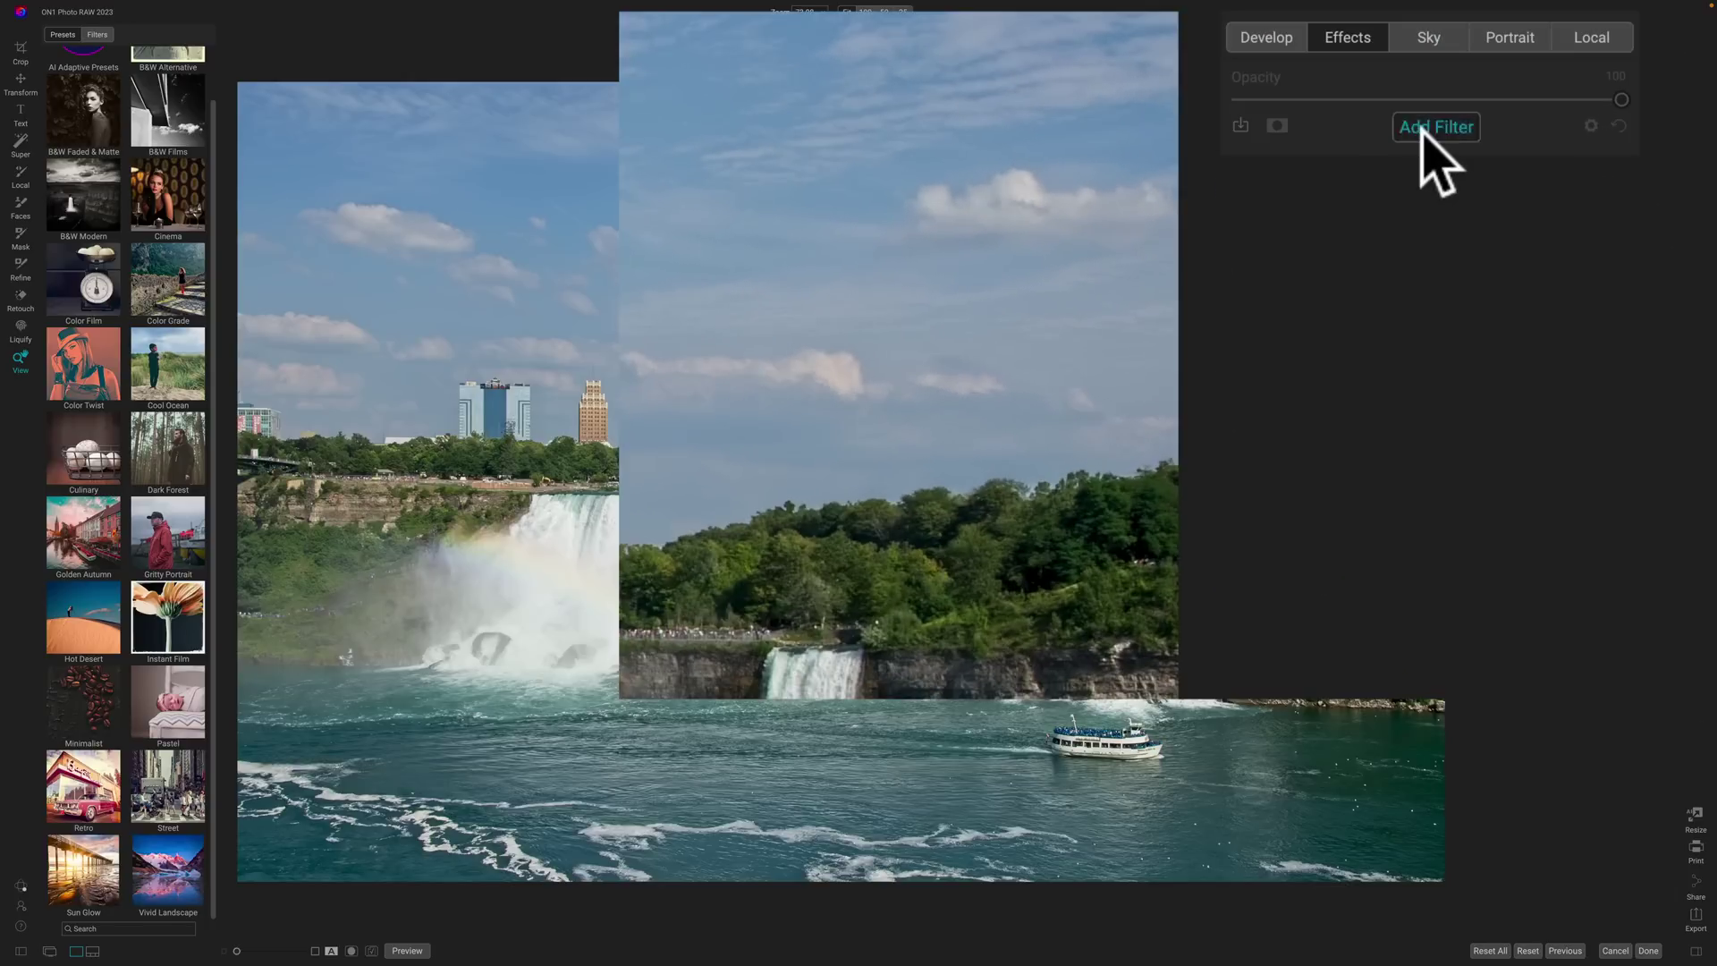
{"action": "left_click", "coordinate": [1567, 241]}
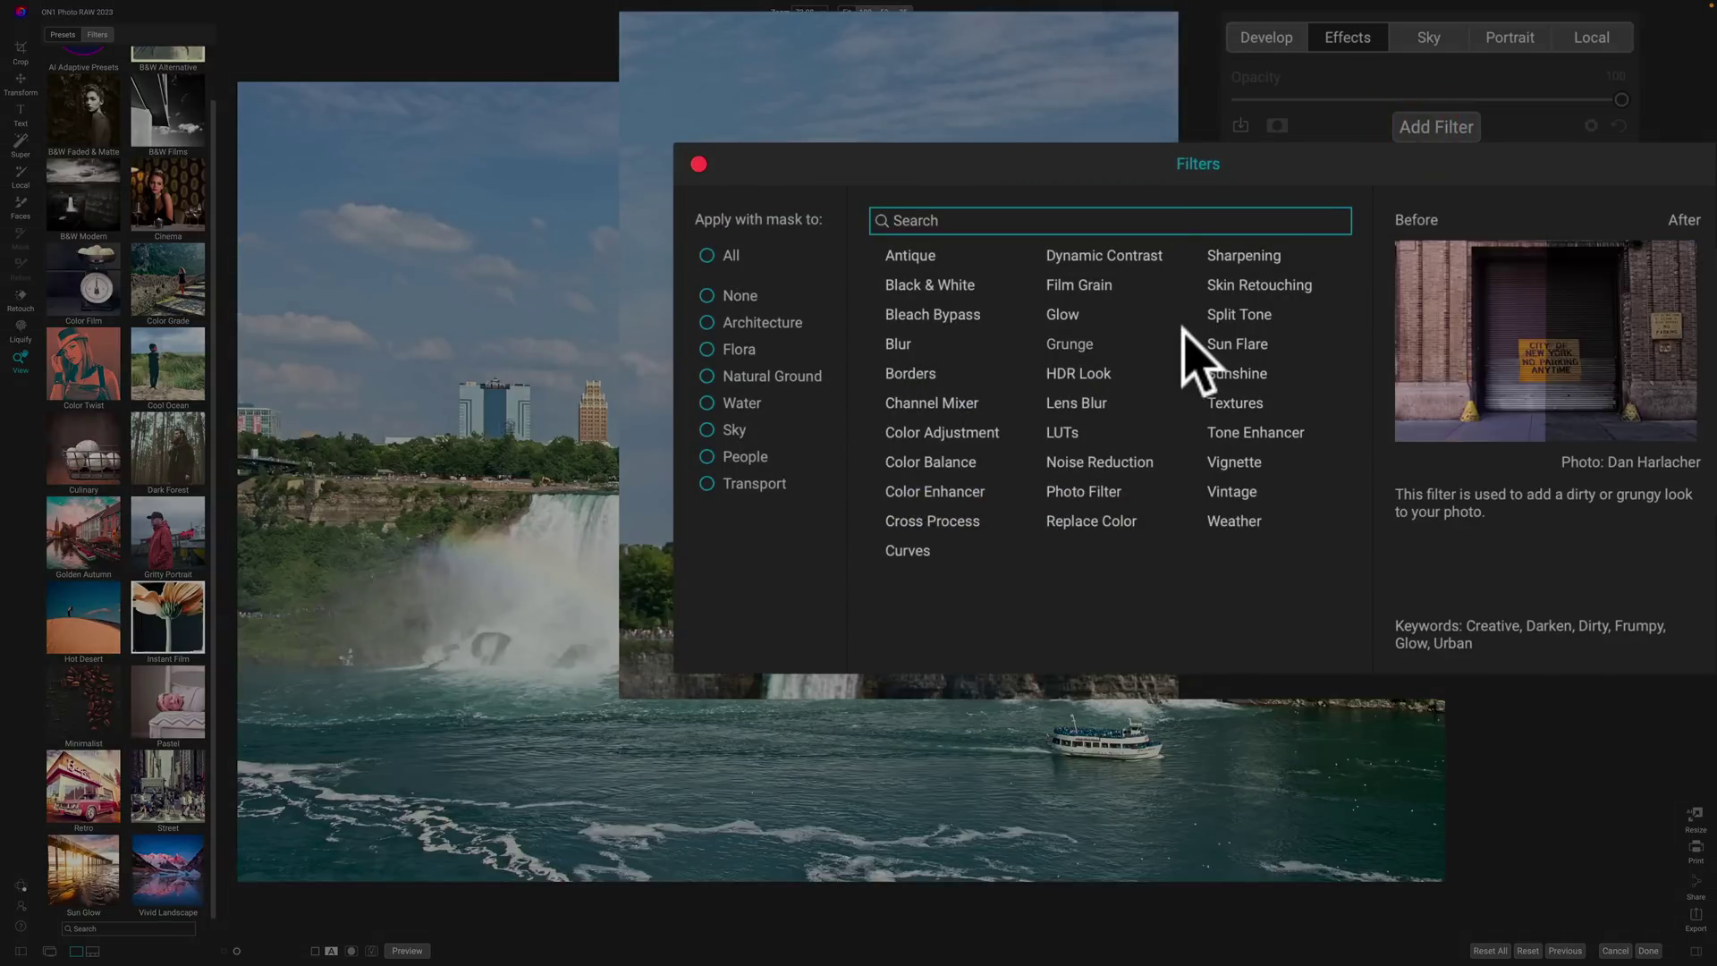
{"action": "left_click", "coordinate": [1072, 257]}
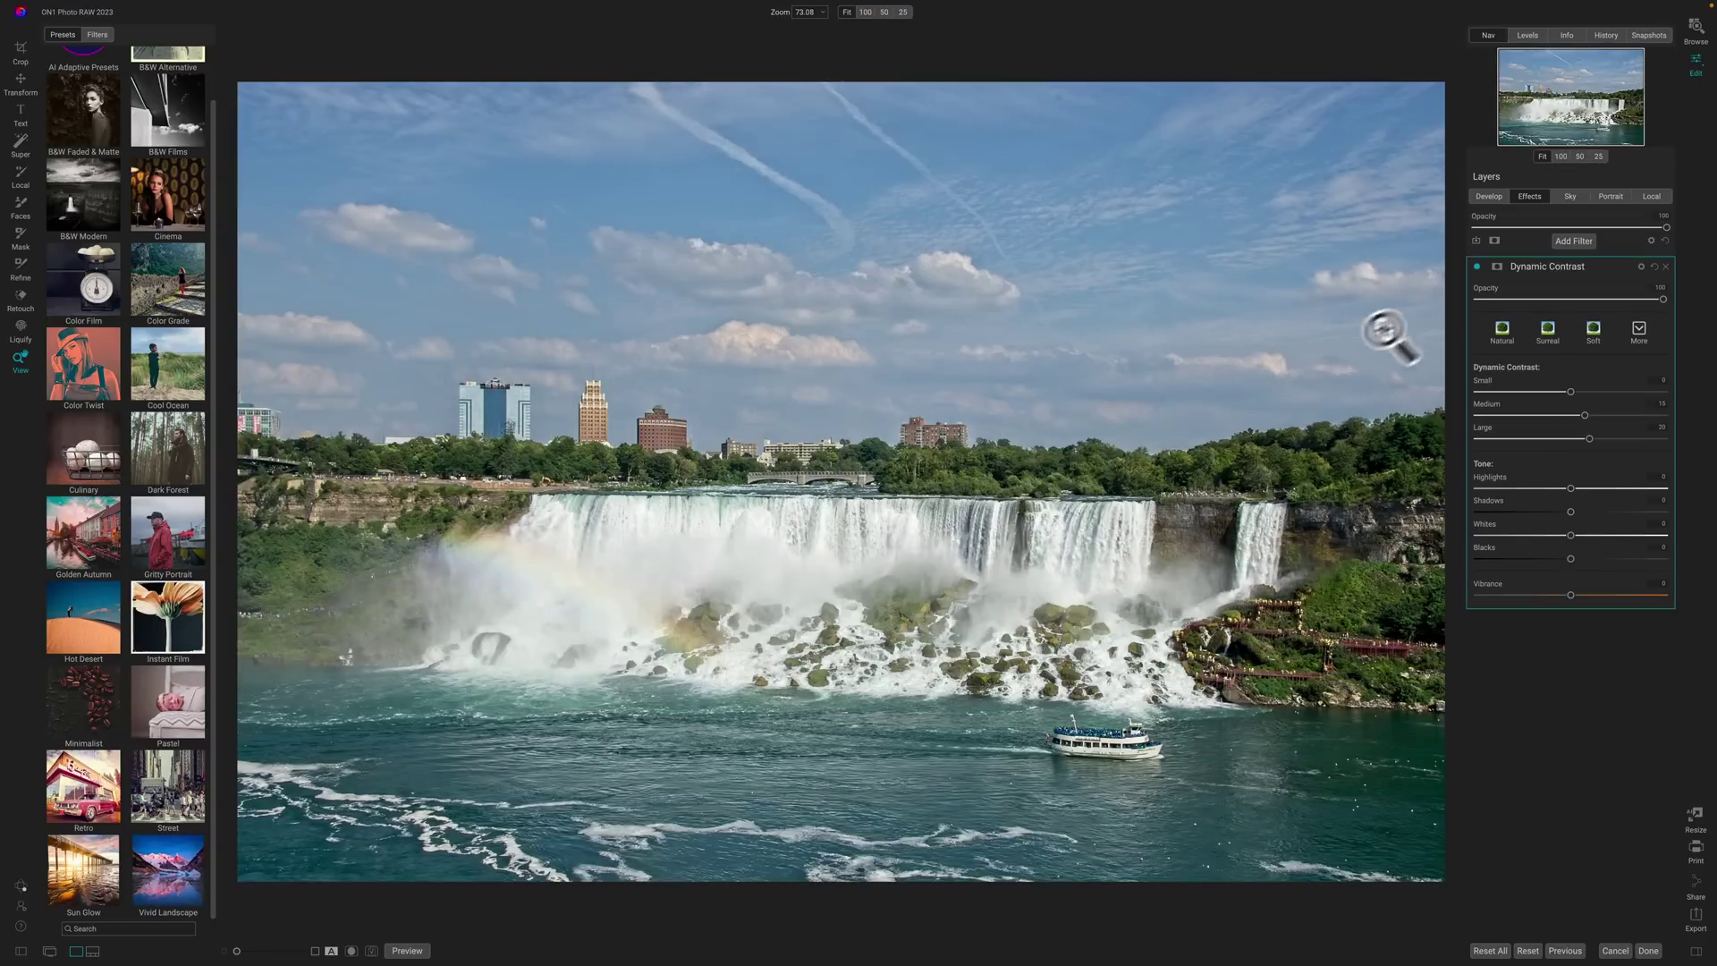
{"action": "left_click", "coordinate": [1478, 265]}
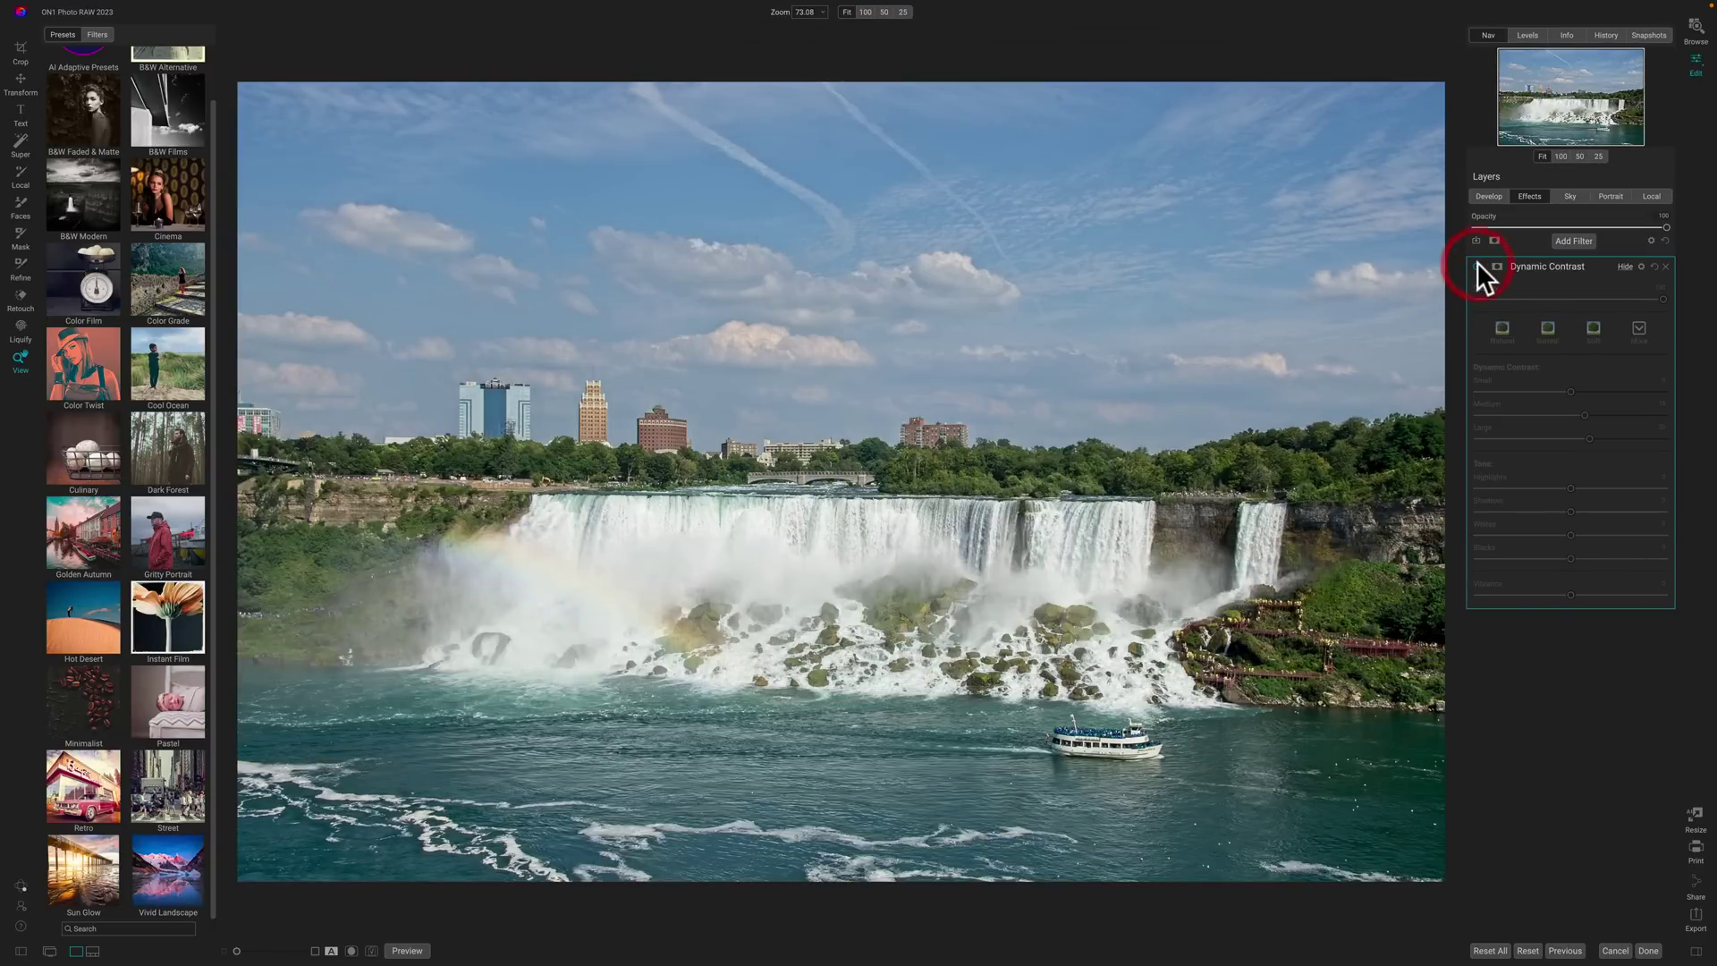
{"action": "left_click", "coordinate": [1477, 266]}
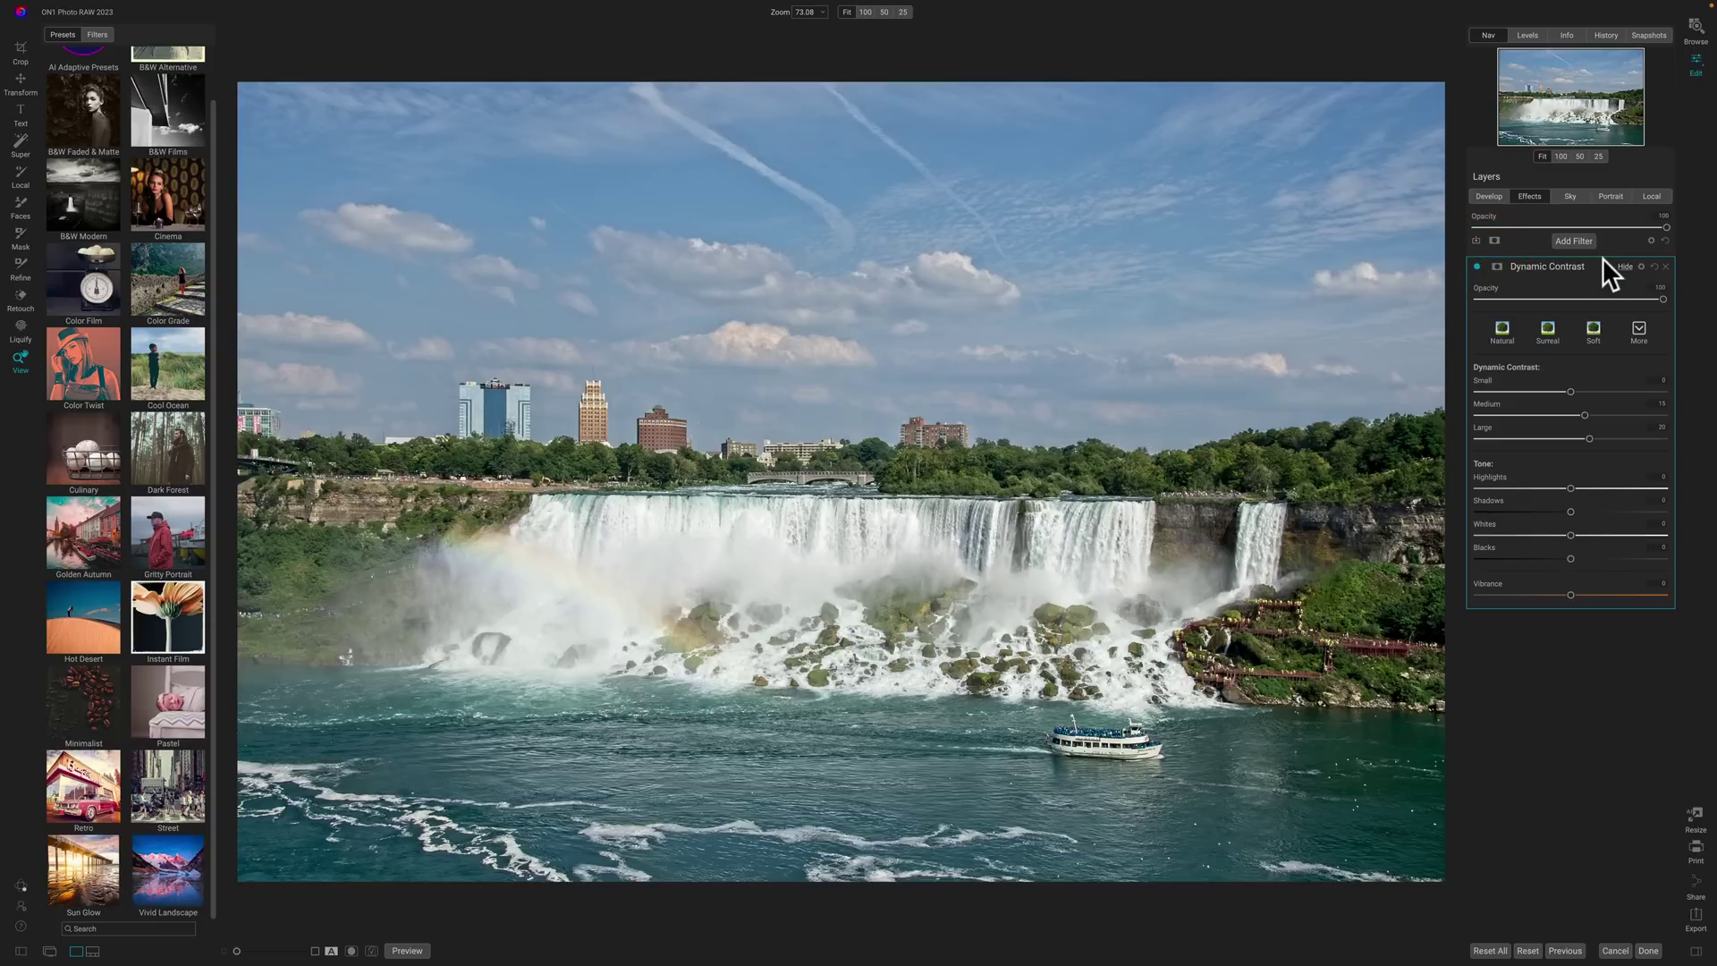
- Collapse the waterfall photo's Tone & Color settings and examine the Noise & Sharpening options
{"action": "left_click", "coordinate": [1492, 196]}
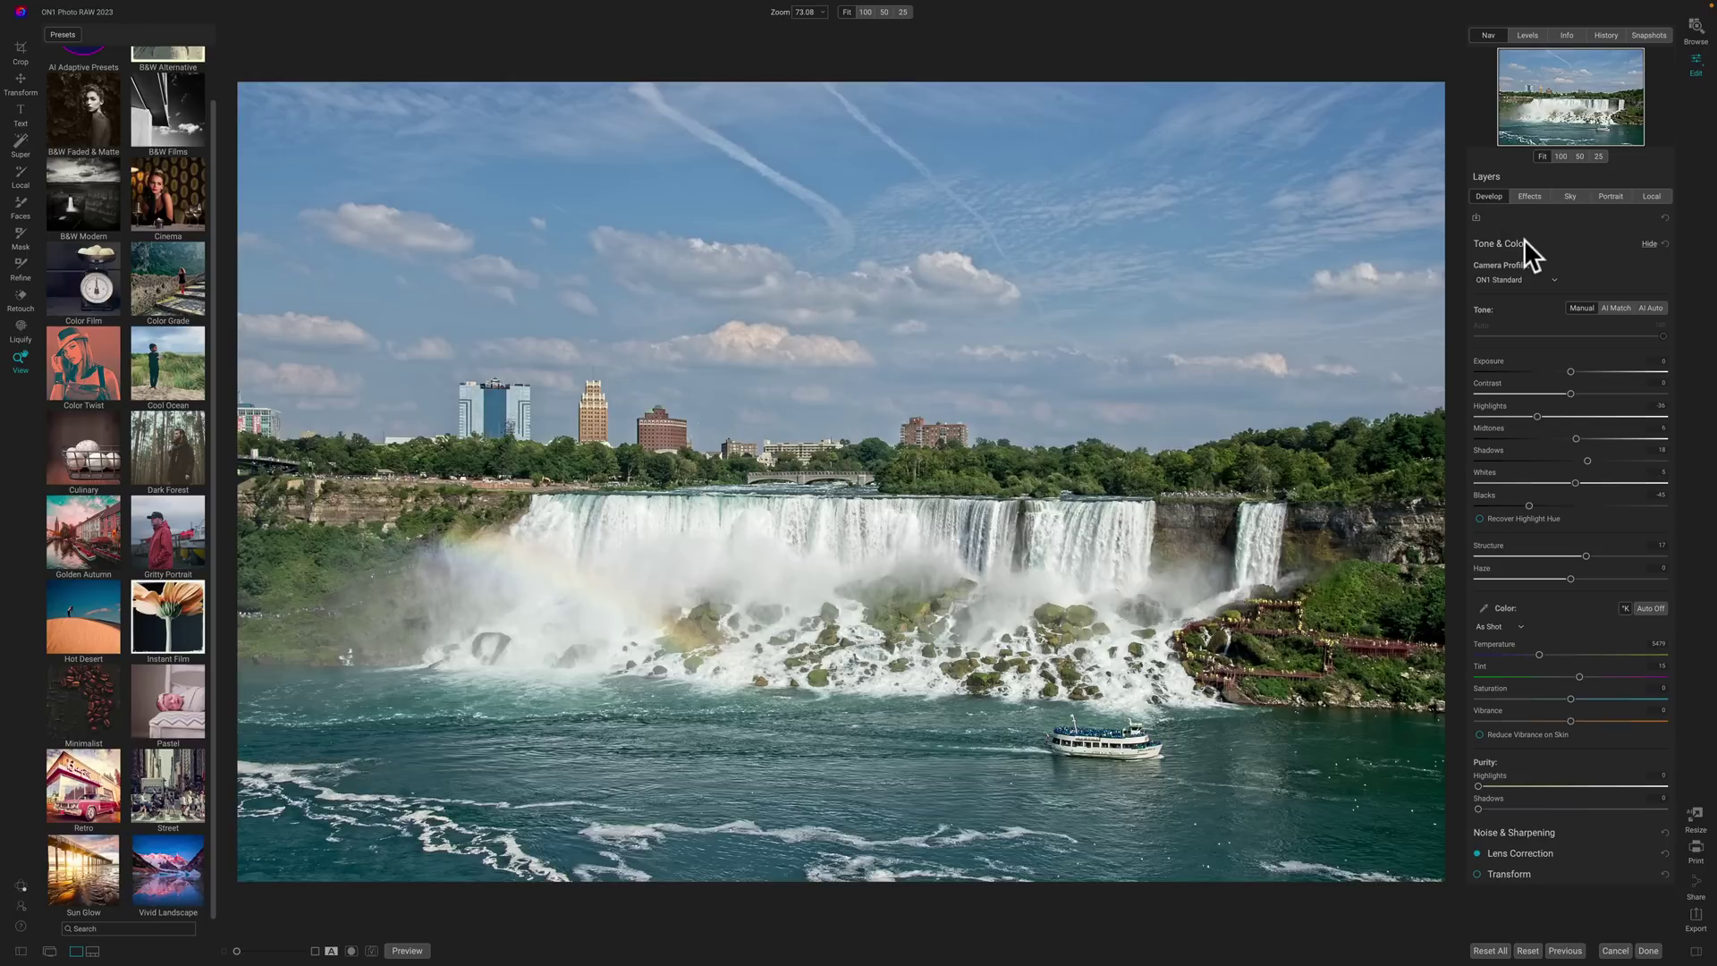
{"action": "left_click", "coordinate": [1564, 241]}
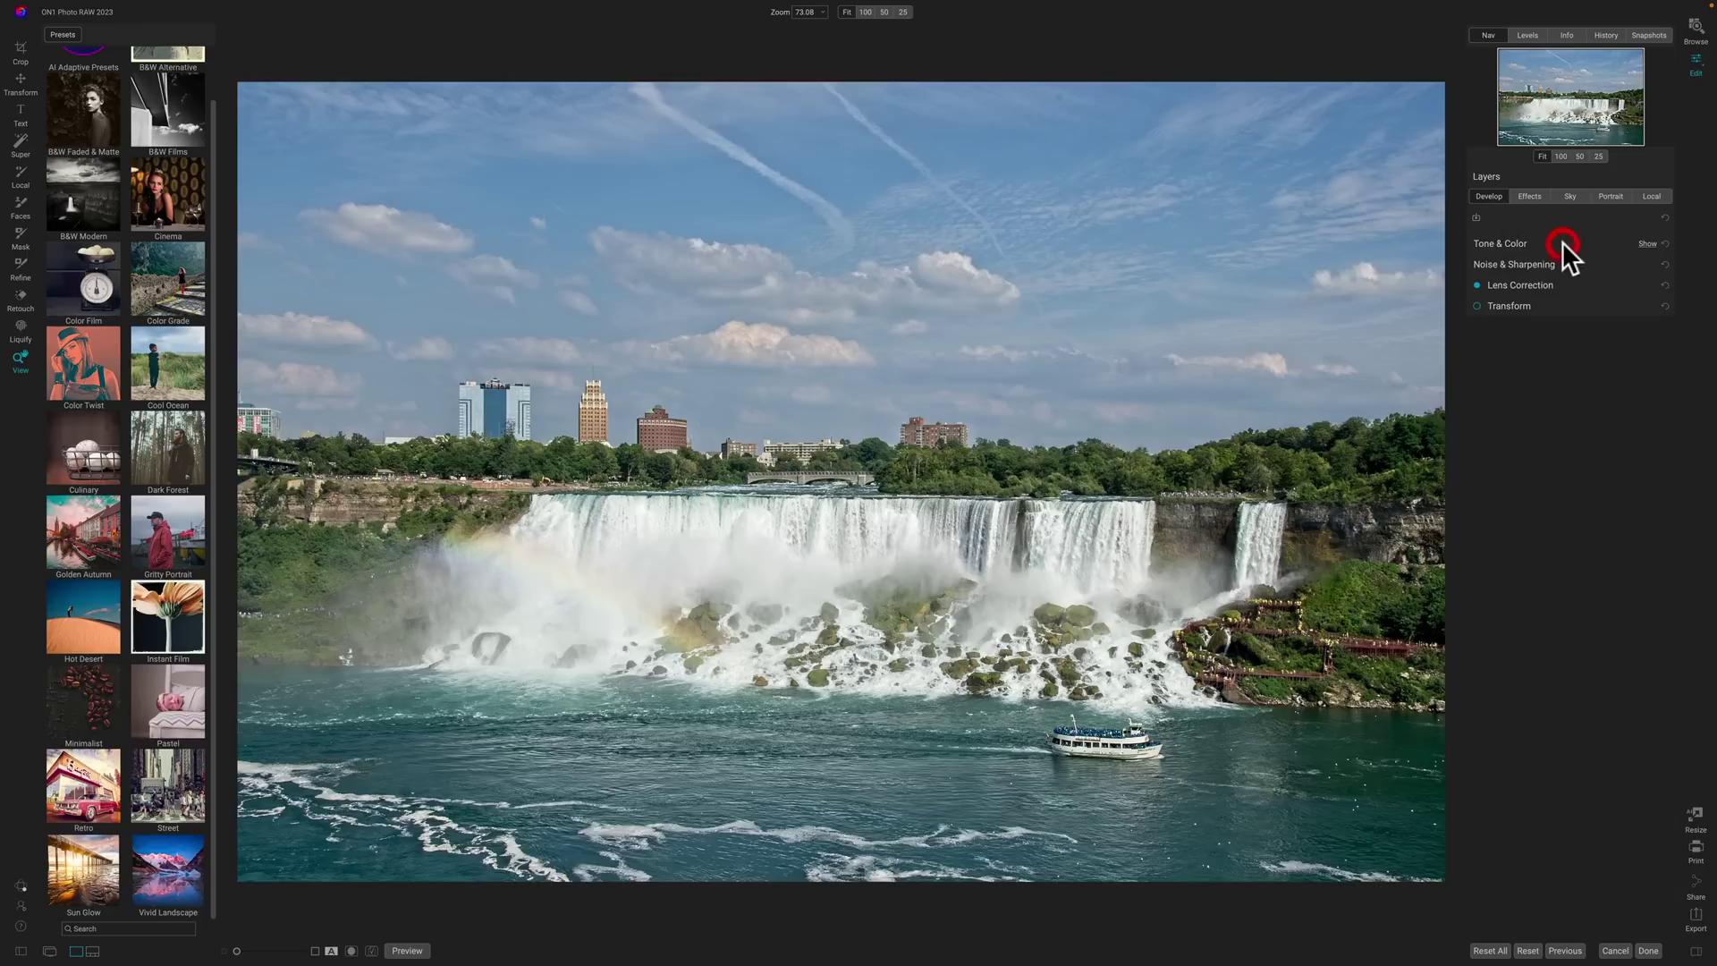
{"action": "left_click", "coordinate": [1569, 257]}
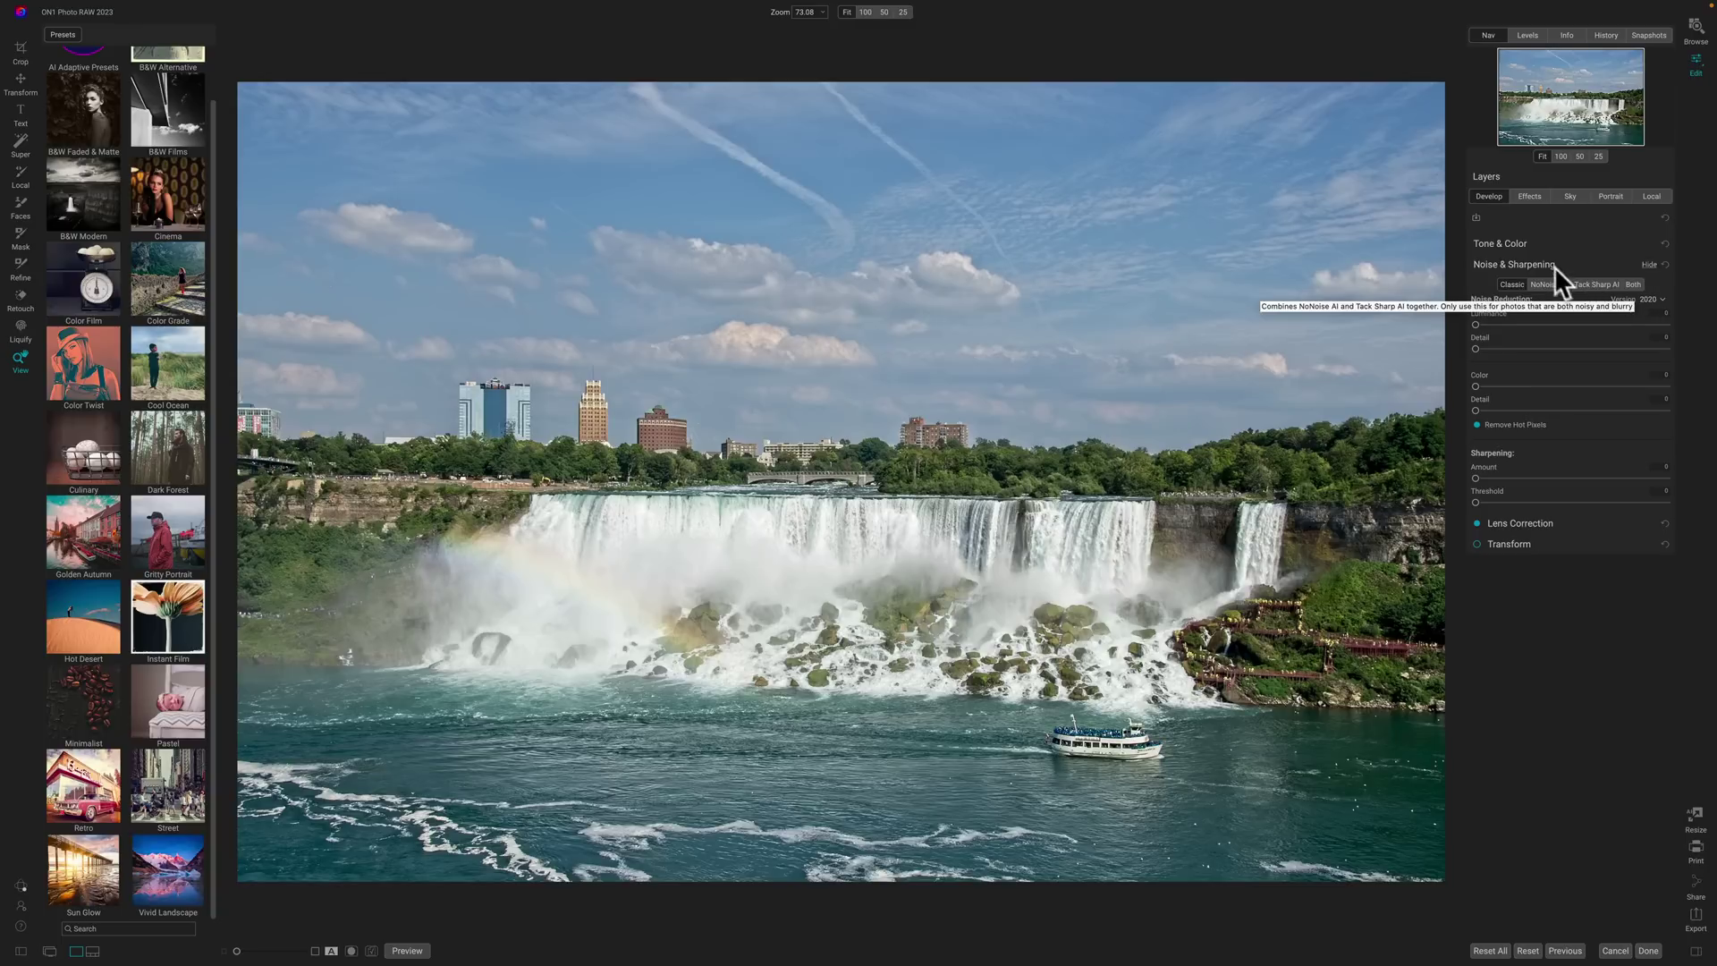
- Look over the Sky Swap AI settings for the waterfall photo and return to its Dynamic Contrast filter
{"action": "left_click", "coordinate": [1569, 197]}
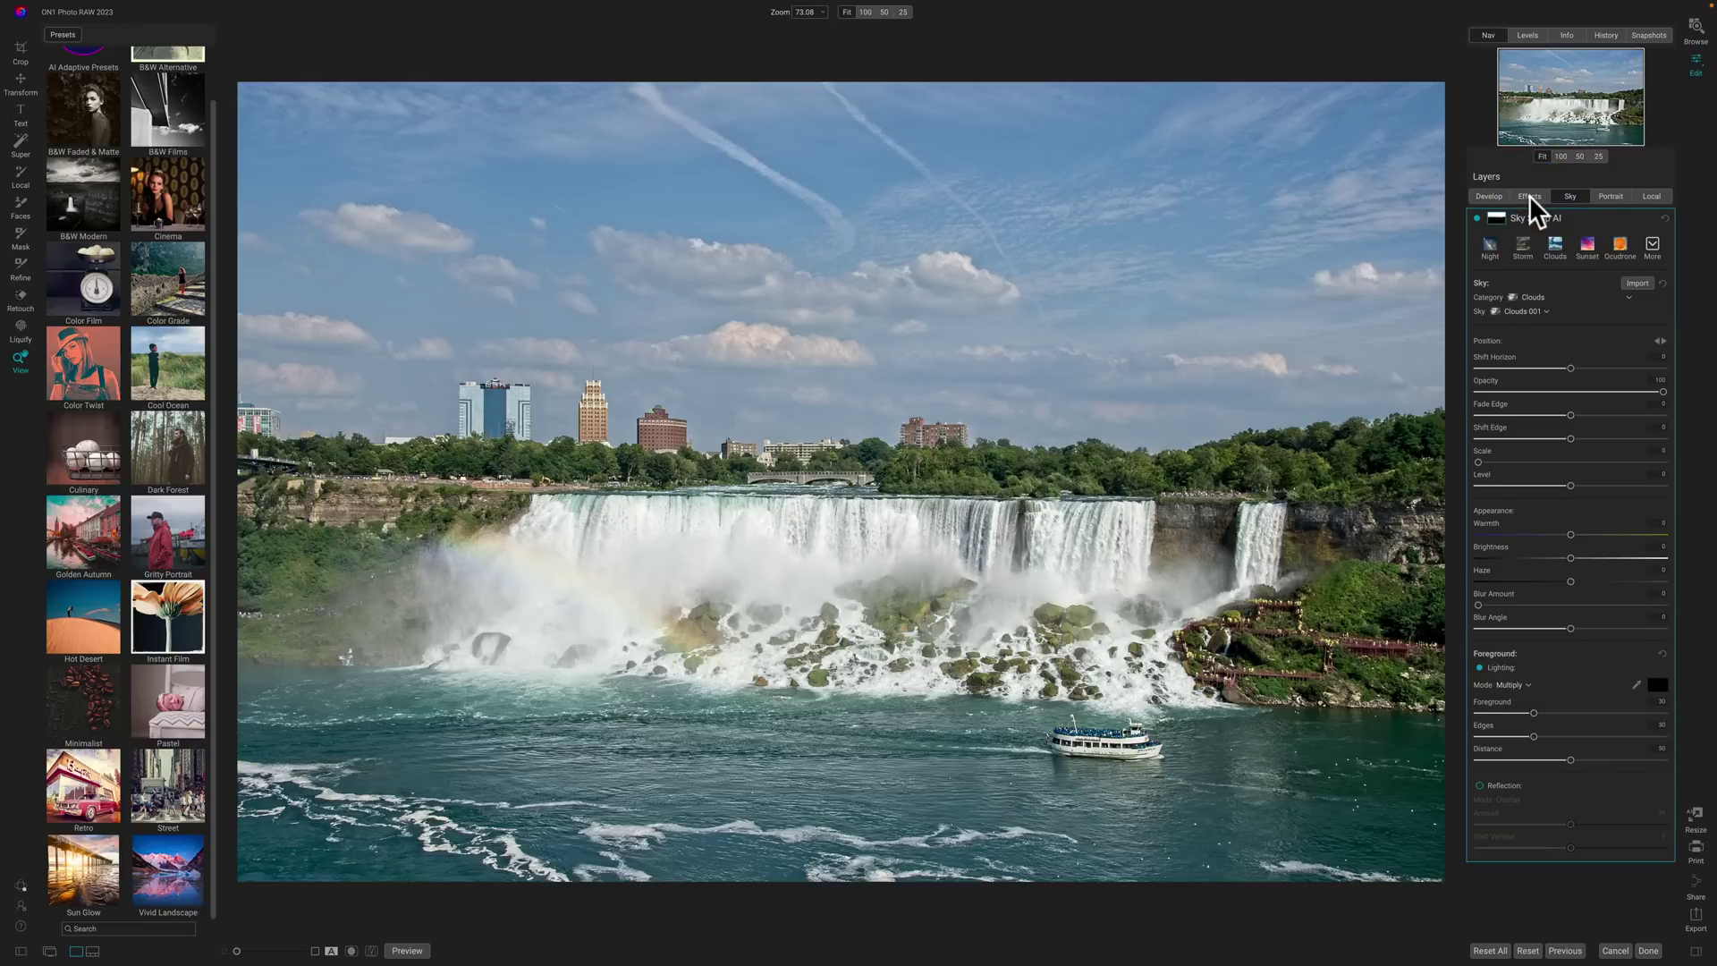
{"action": "left_click", "coordinate": [1530, 195]}
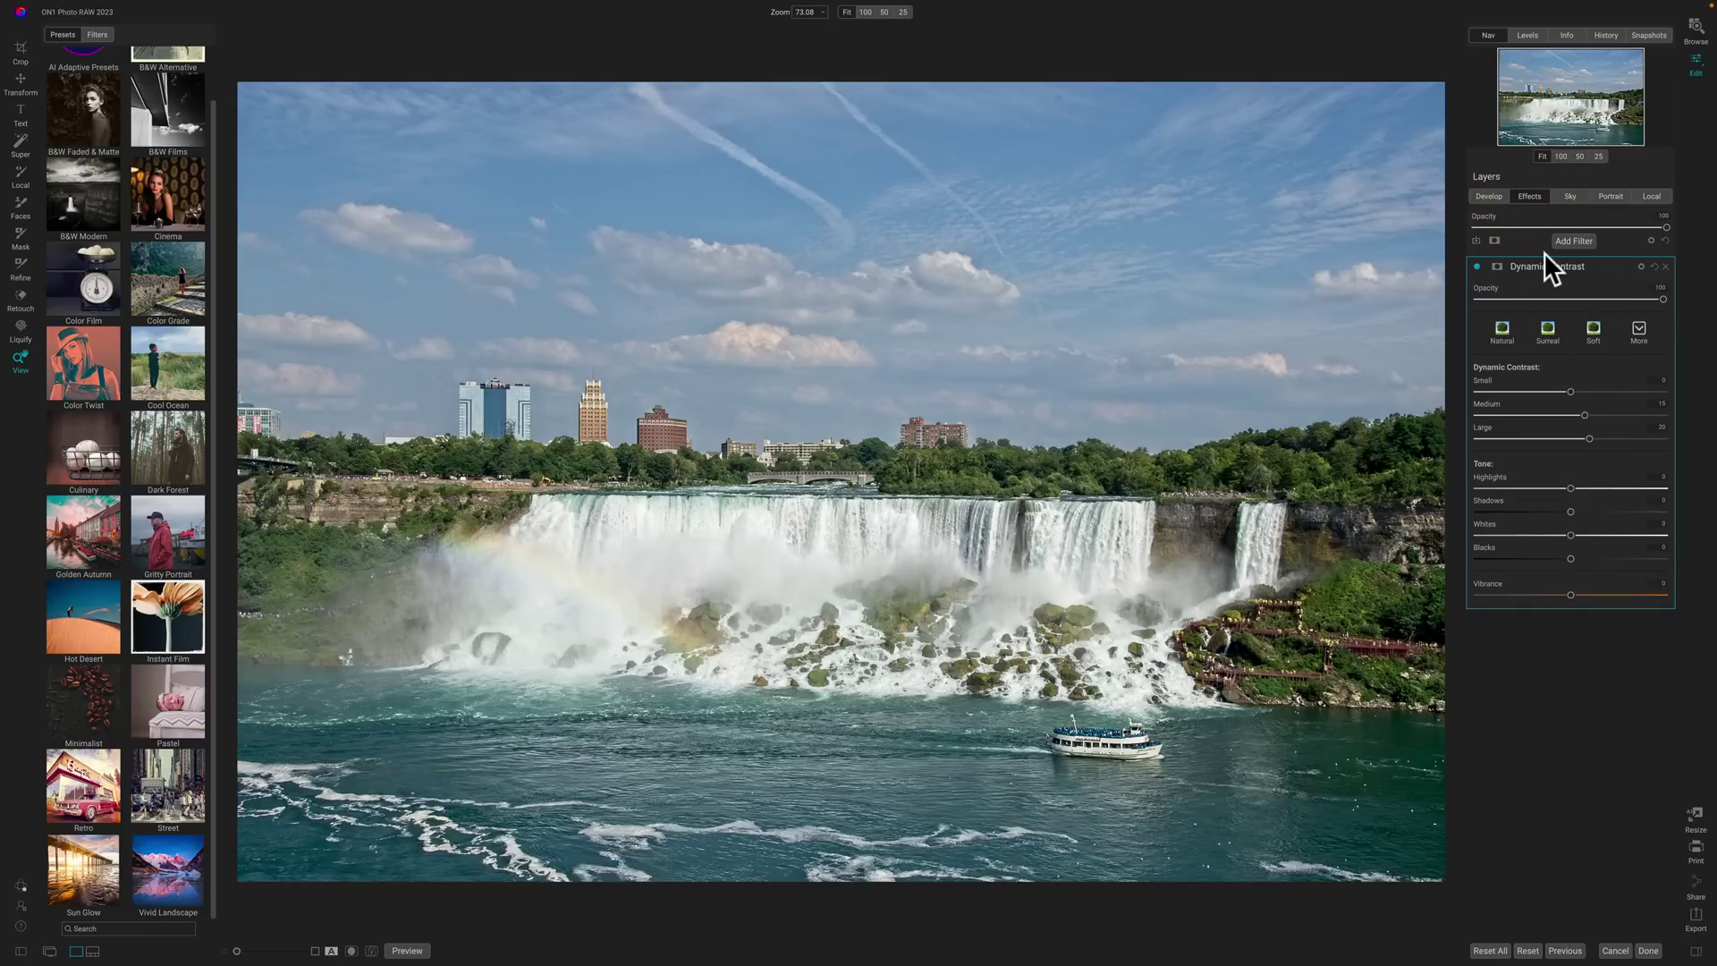
{"action": "mouse_move", "coordinate": [1554, 266]}
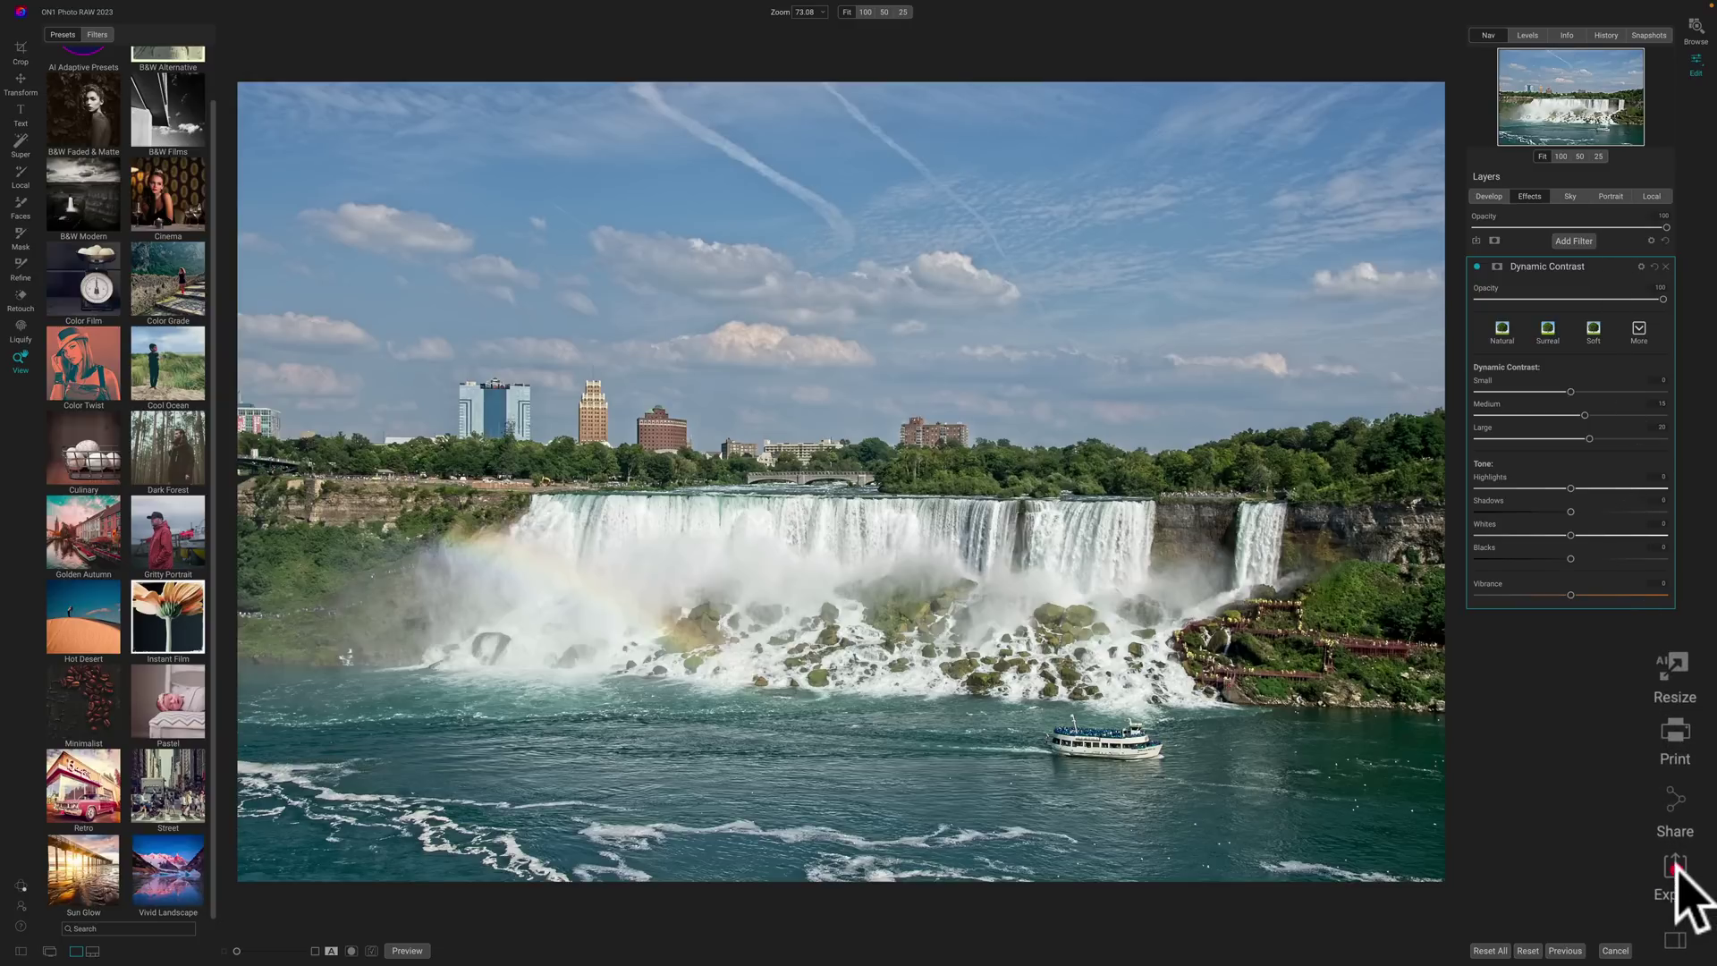
- Examine the export presets and options for the waterfall photo, cancel without exporting, and return to browsing the photos
{"action": "left_click", "coordinate": [1696, 914]}
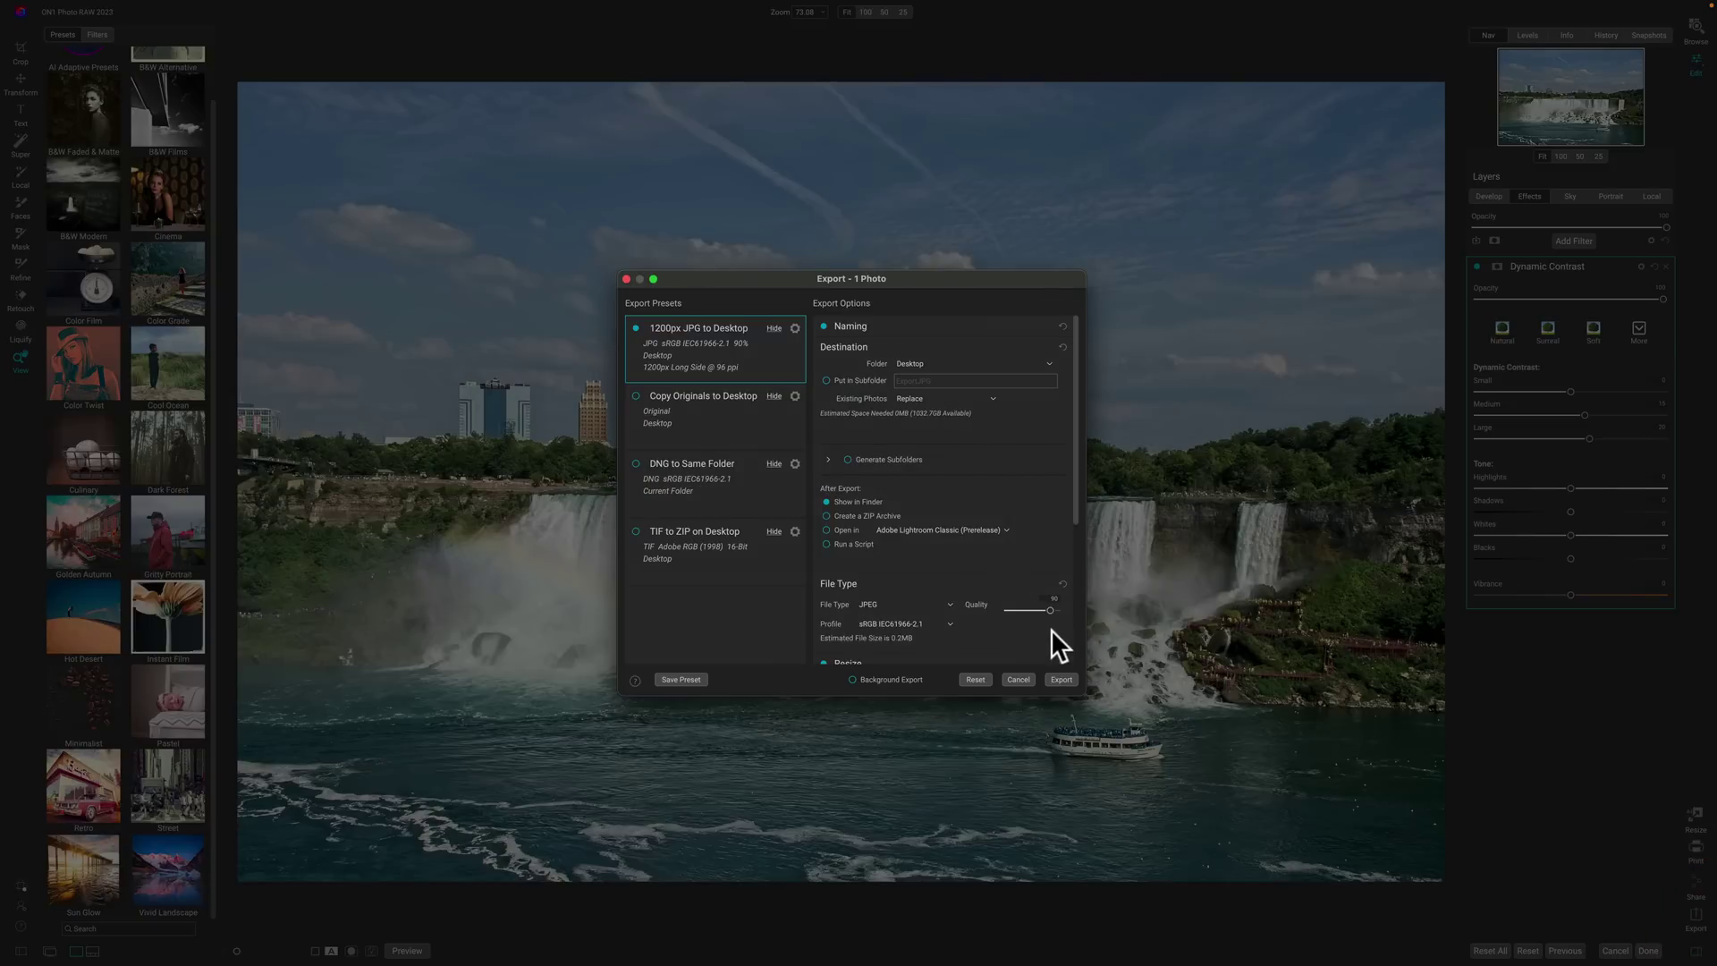
{"action": "left_click", "coordinate": [1016, 679]}
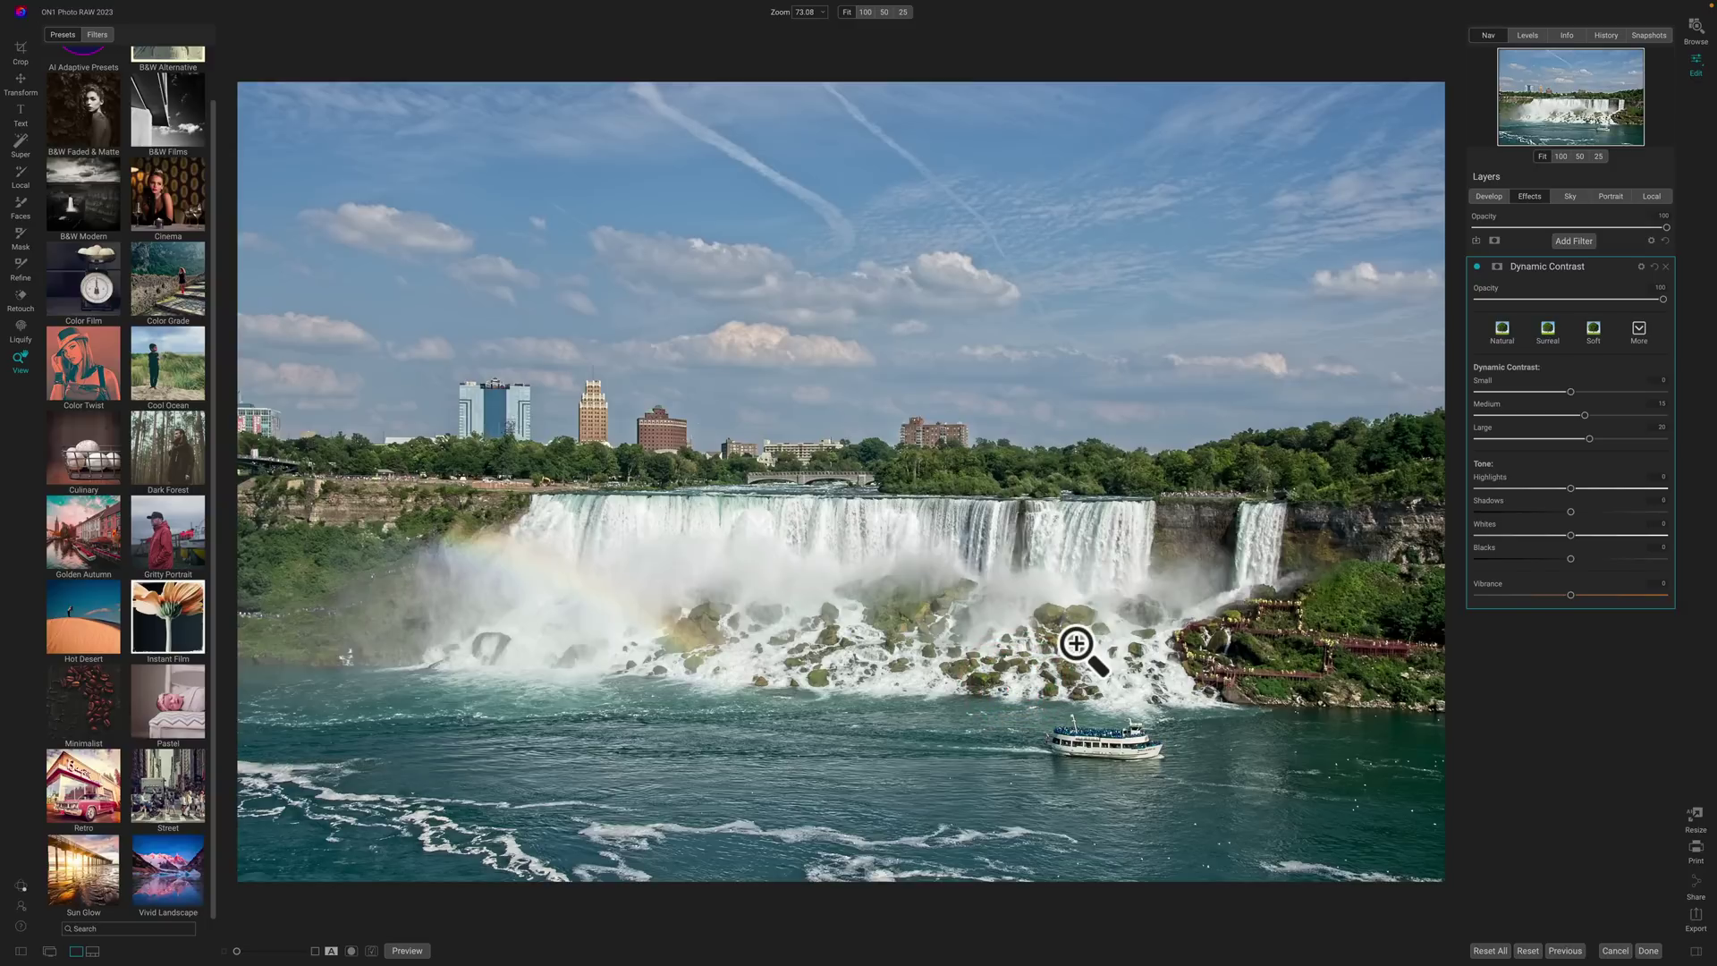
{"action": "left_click", "coordinate": [1696, 27]}
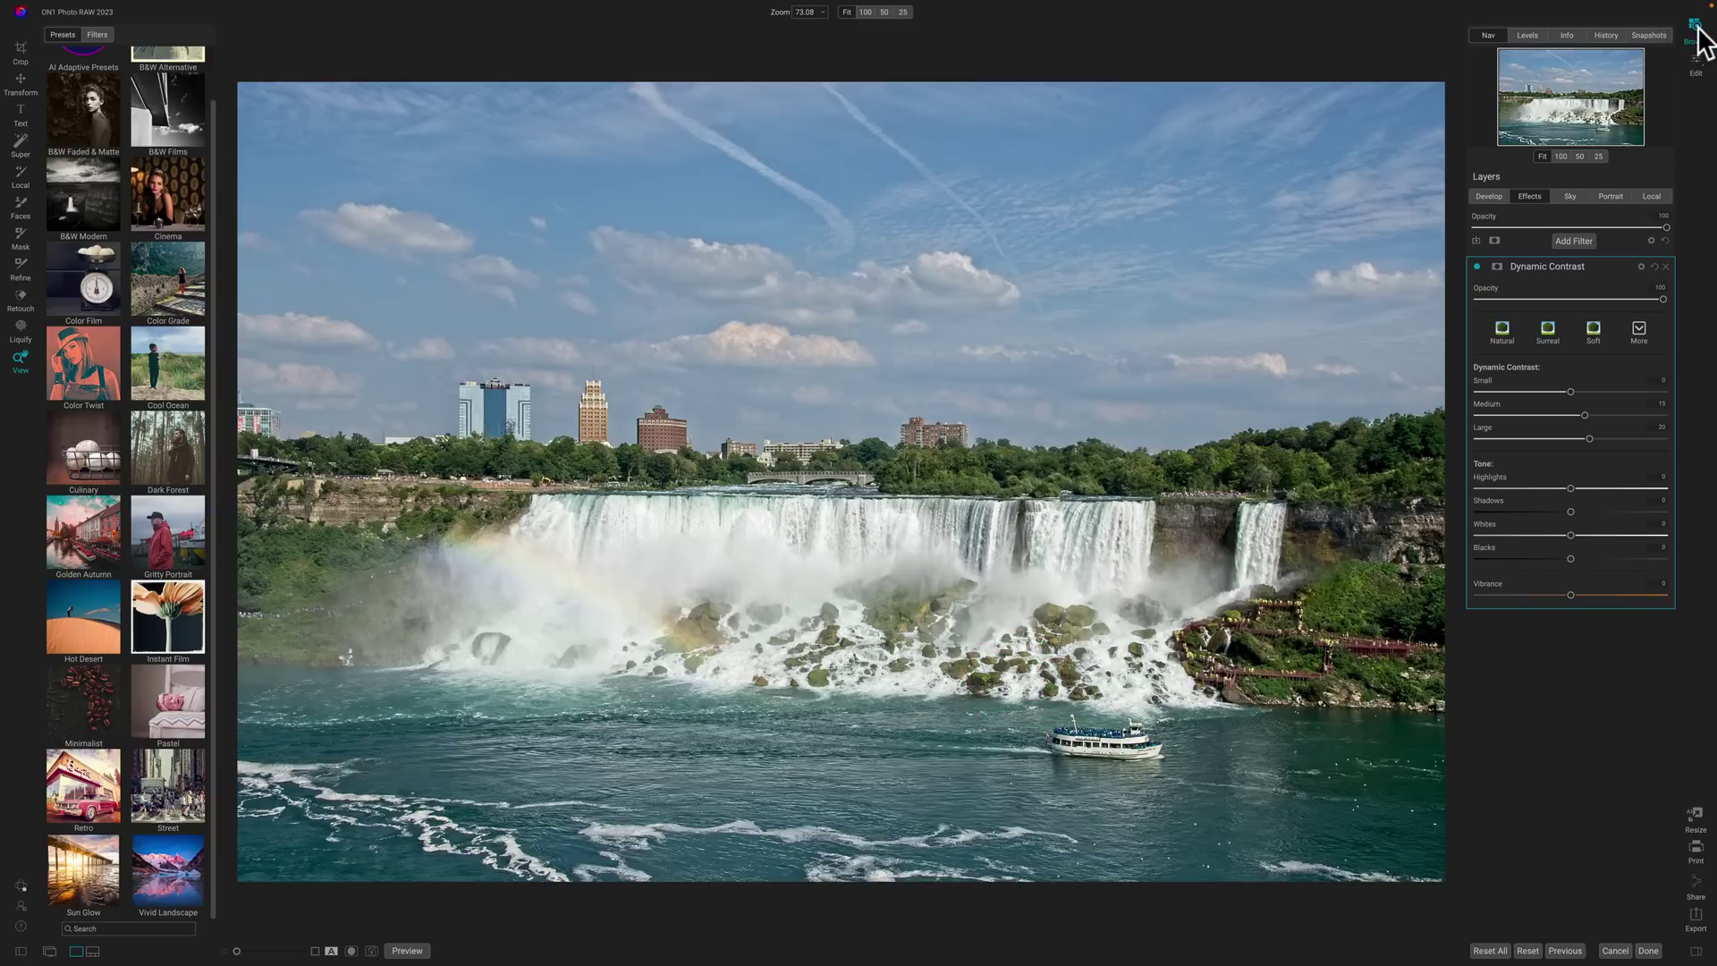